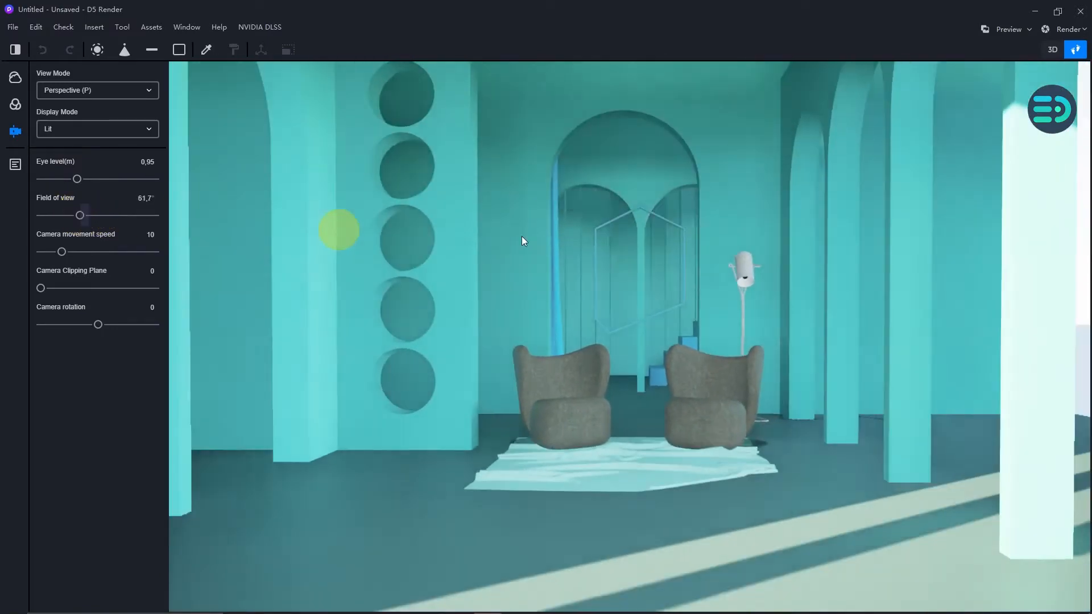
Frame the armchairs and central arch in view and try the two-point perspective view mode.
right_drag(717, 227, 725, 204)
key(a)
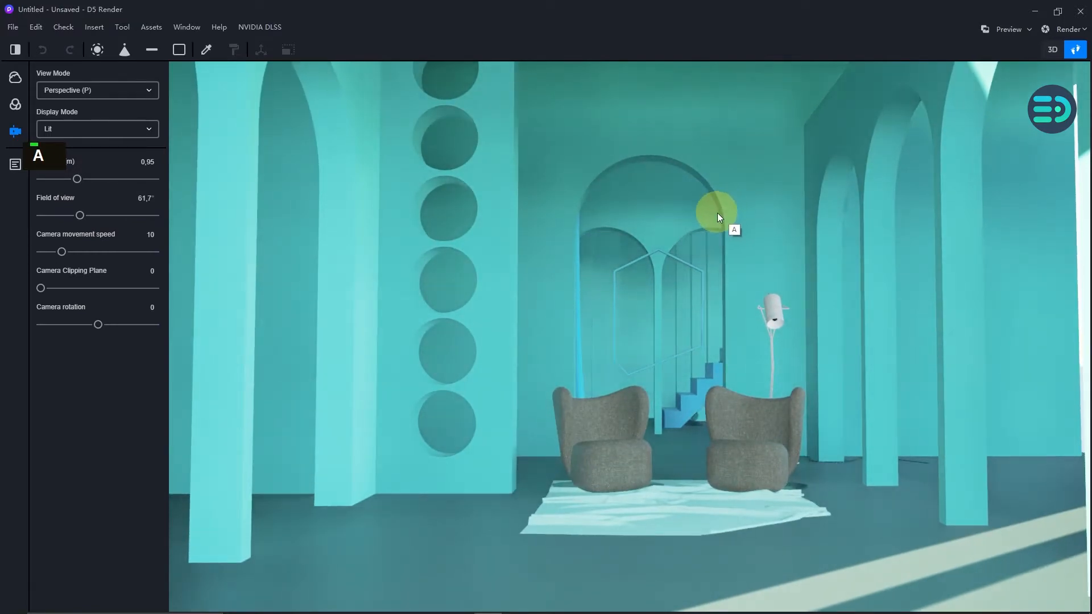
click(77, 92)
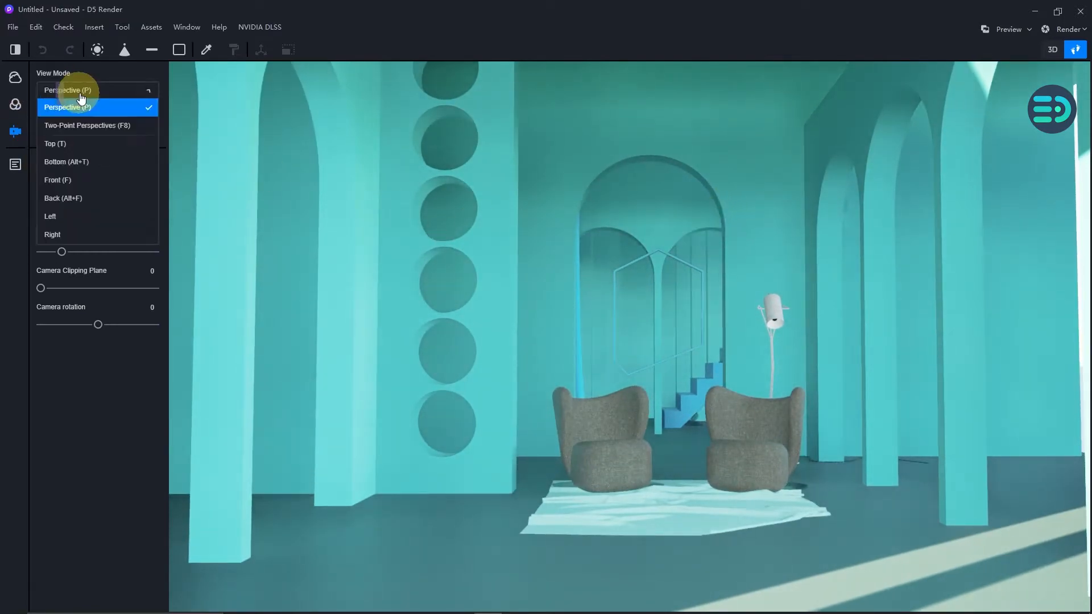
click(78, 128)
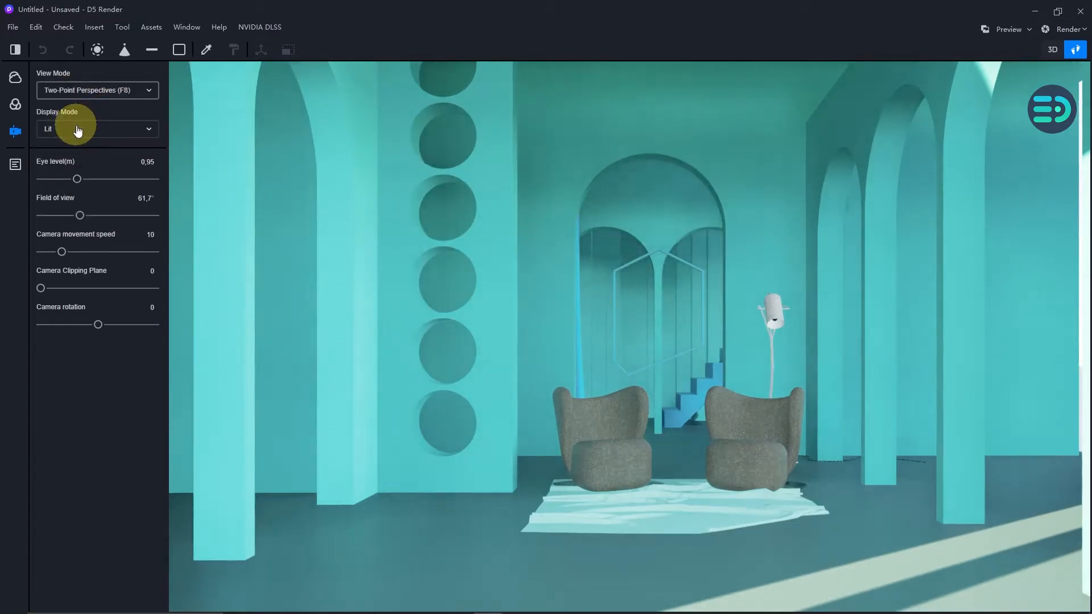
Reframe the room around the two armchairs, with the eye level at 1.03 m and the field of view at 51.7°.
key(d)
right_click(350, 204)
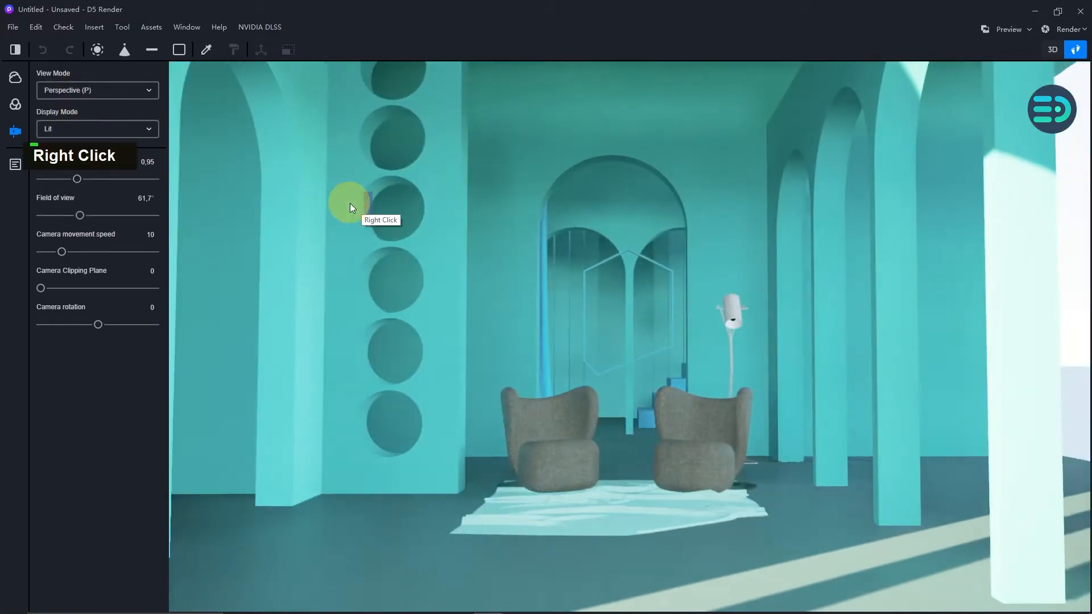
key(a)
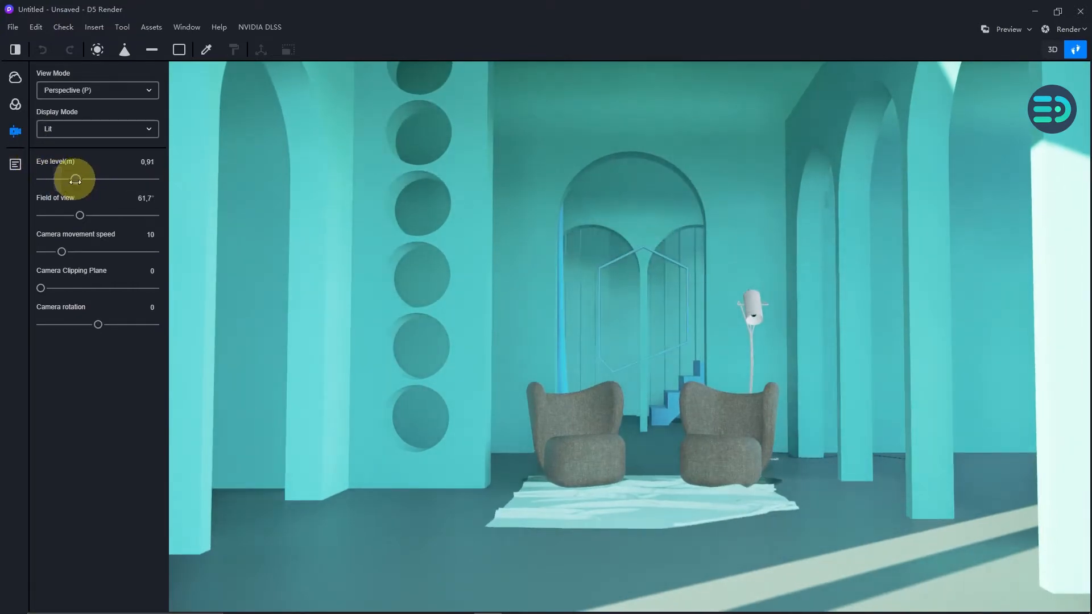
mouse_move(74, 179)
mouse_down()
mouse_move(73, 214)
mouse_move(80, 177)
mouse_up()
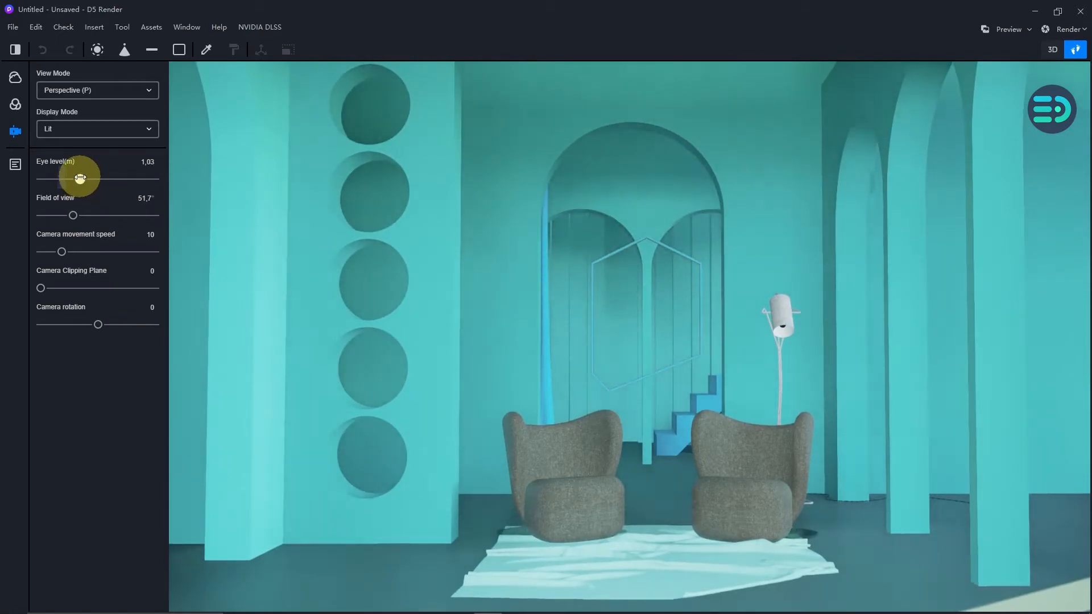
right_click(424, 254)
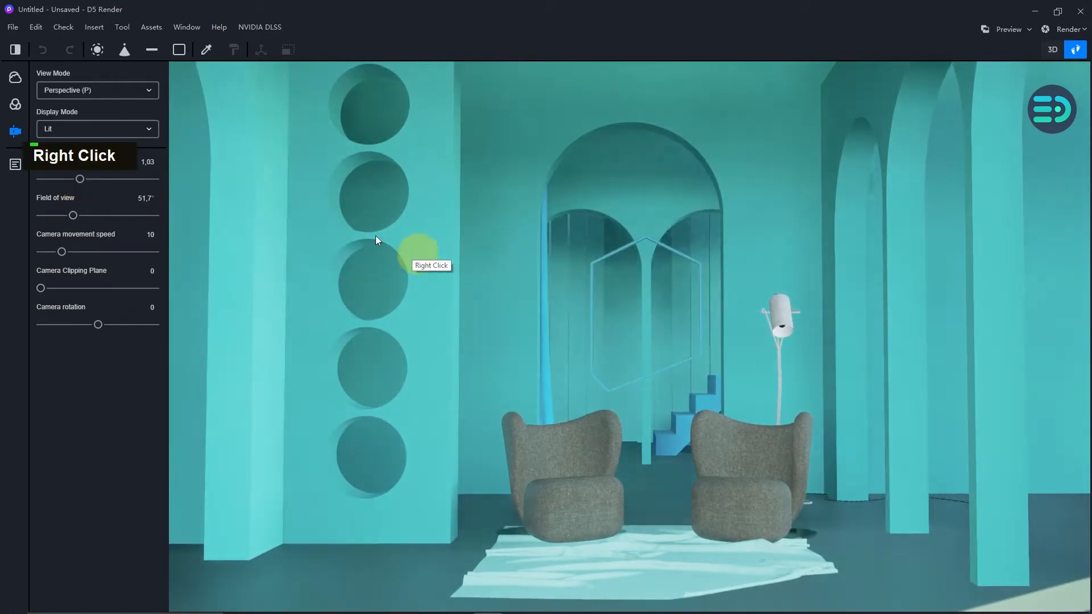
Set the view mode to two-point perspective and save the current view as a scene.
click(86, 90)
right_click(84, 125)
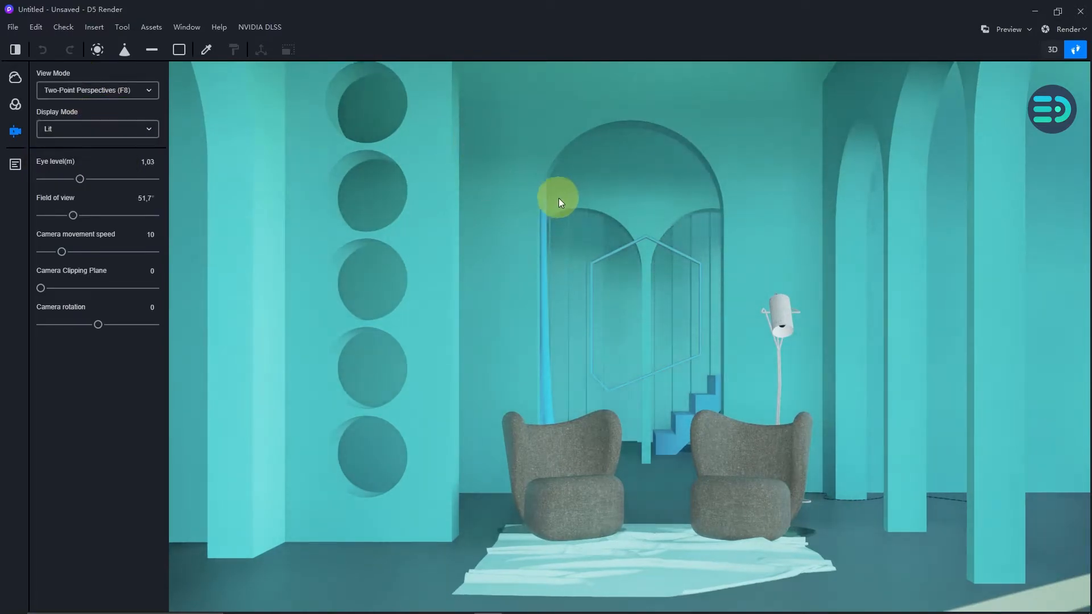
click(14, 164)
click(144, 73)
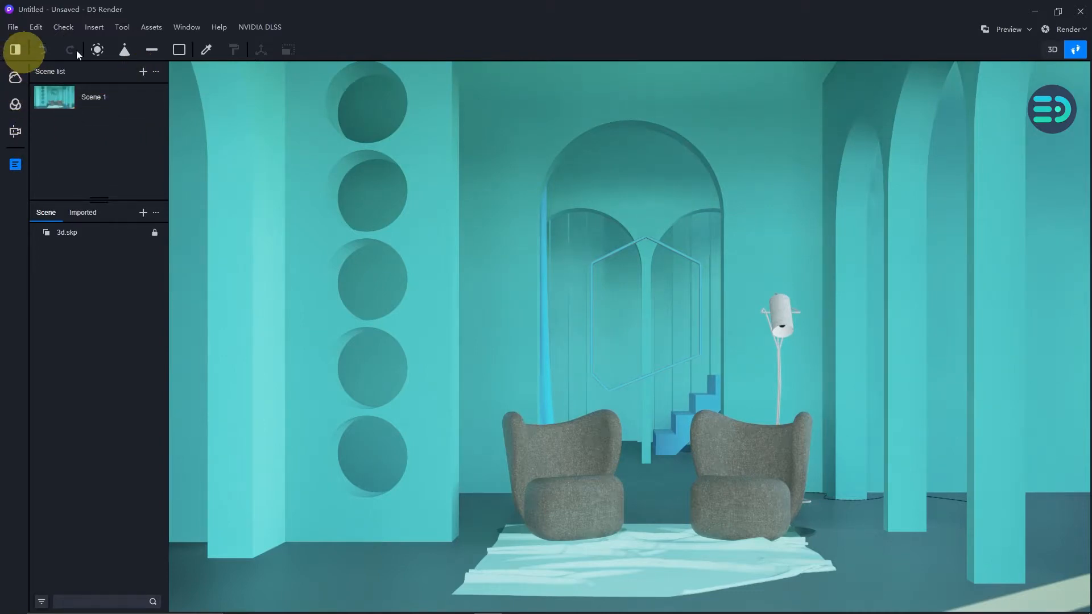
Make the floor material glossier with roughness 0.24 and specular 0.37.
click(208, 48)
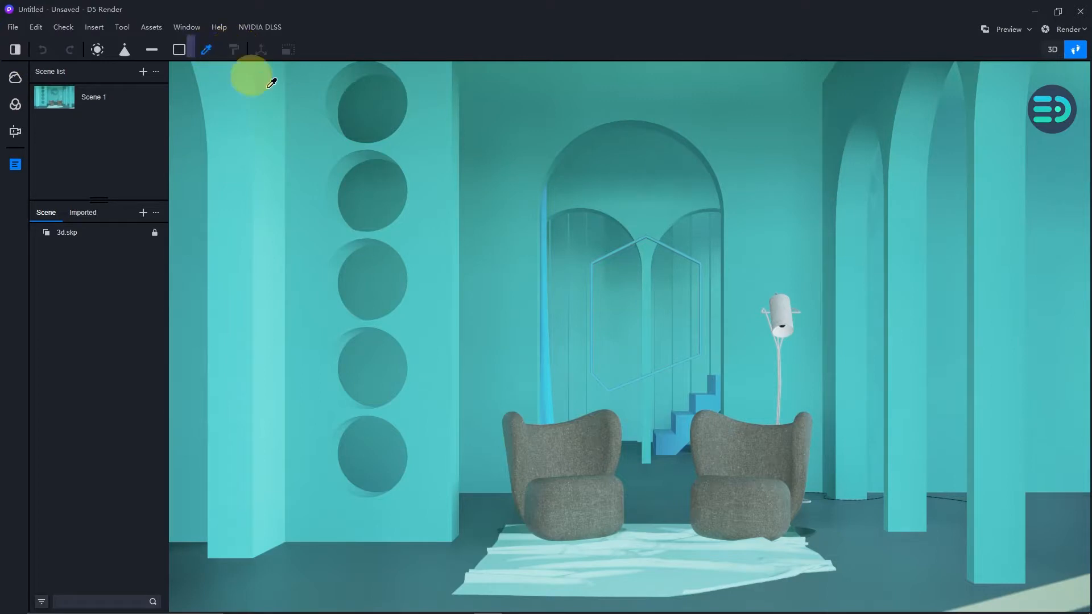
click(455, 559)
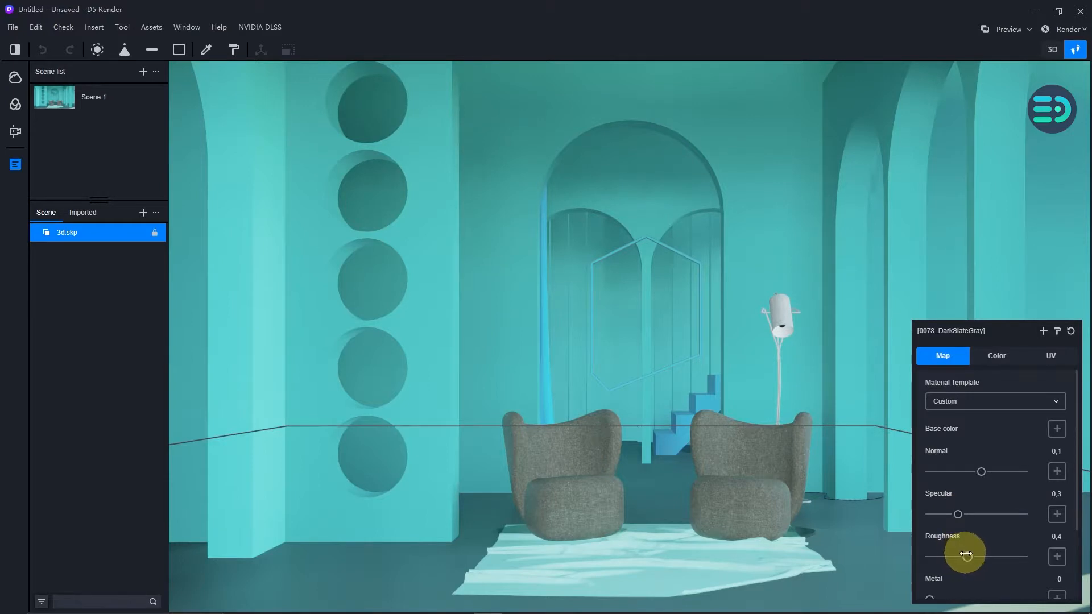
drag(967, 555, 952, 558)
mouse_move(958, 514)
mouse_down()
mouse_move(992, 509)
mouse_move(963, 515)
mouse_up()
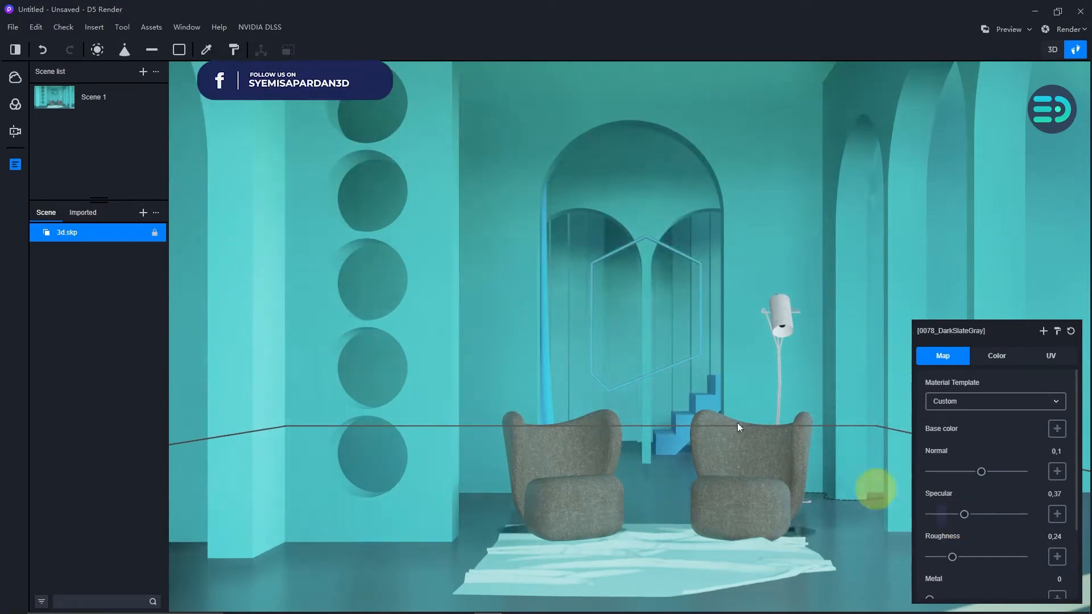
Set the main wall material's roughness to 0.24 and its specular to 0.48.
click(206, 49)
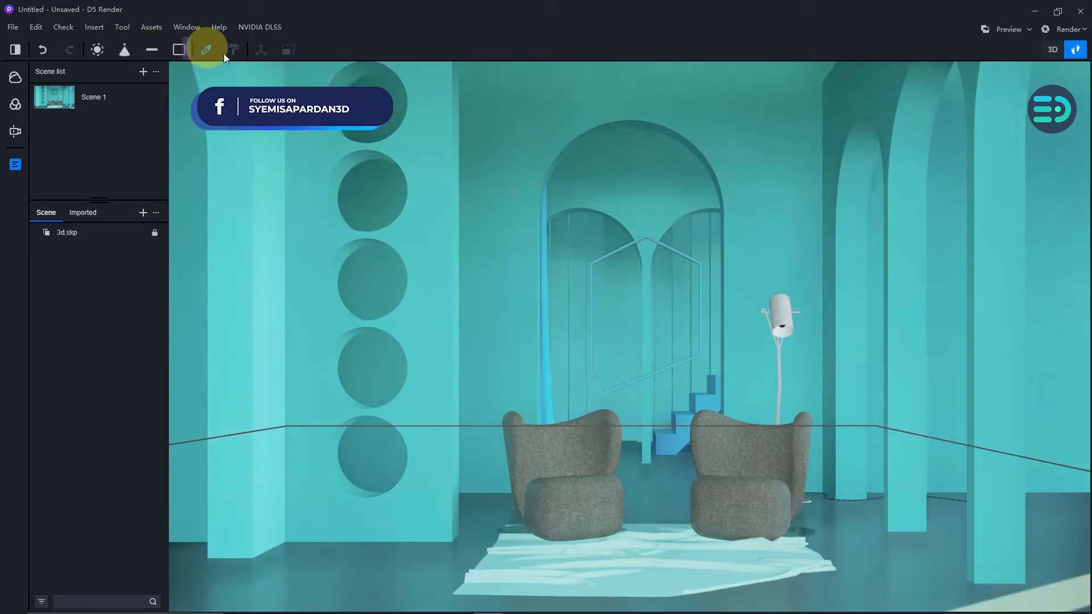
click(432, 224)
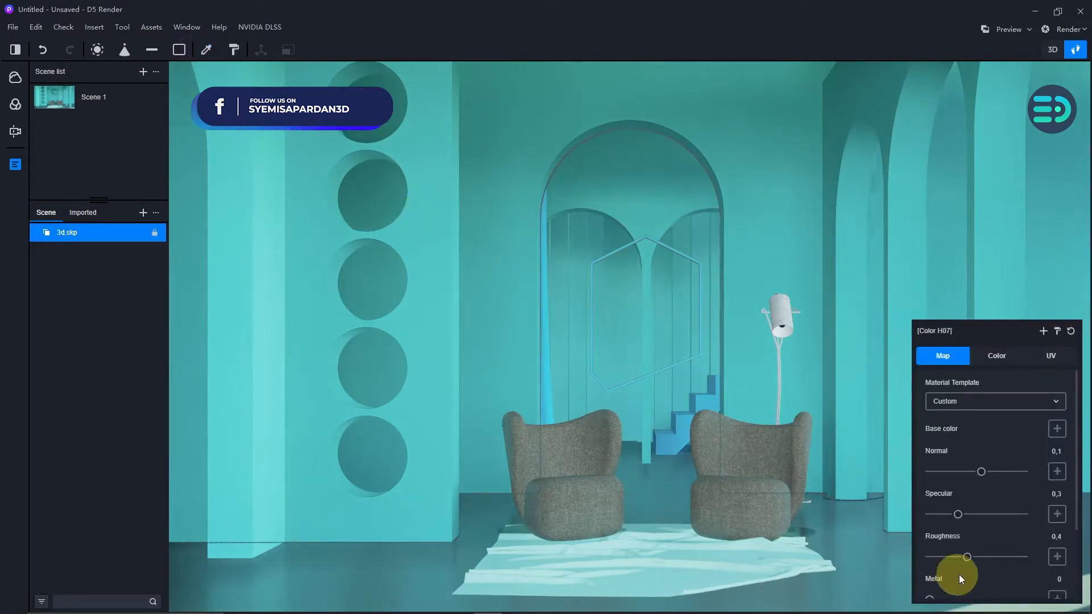
mouse_move(968, 556)
mouse_down()
mouse_move(927, 562)
mouse_move(953, 564)
mouse_up()
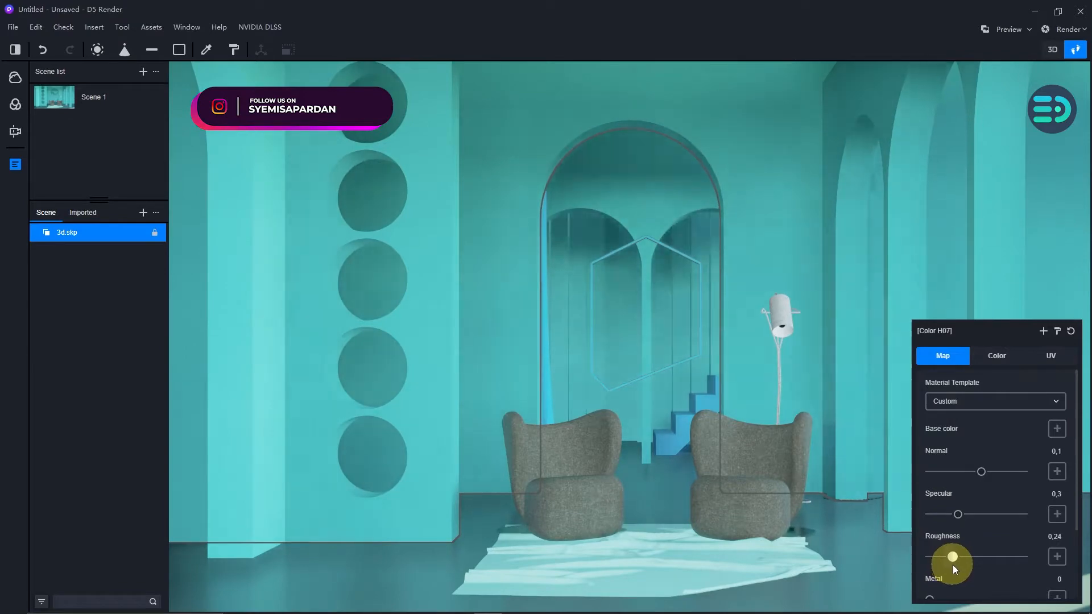
drag(958, 514, 976, 514)
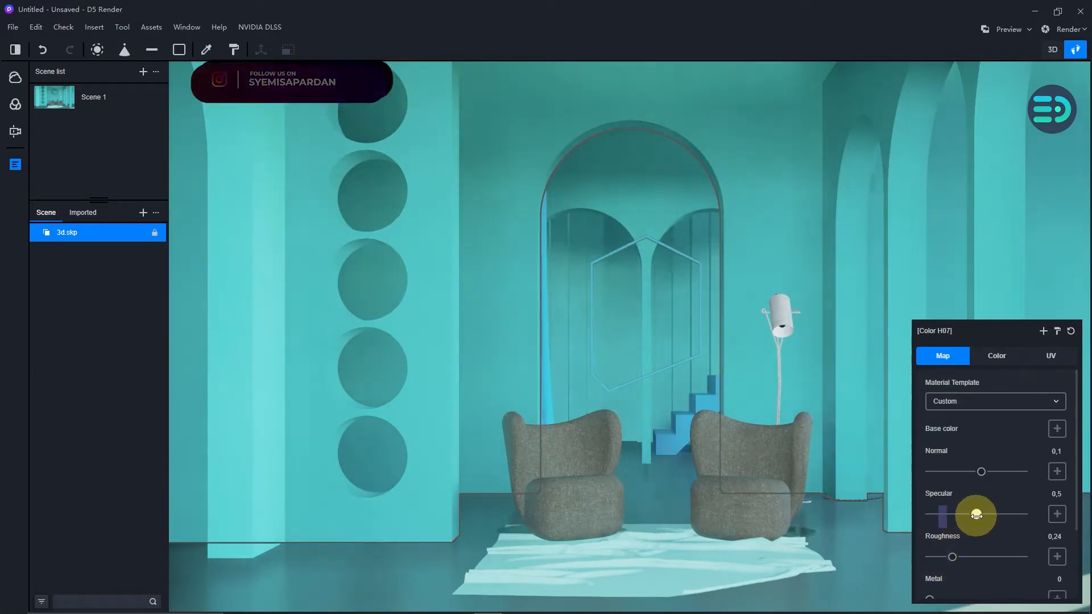
Darken the main wall material to colour value 4 and set its roughness to 0.4.
click(999, 352)
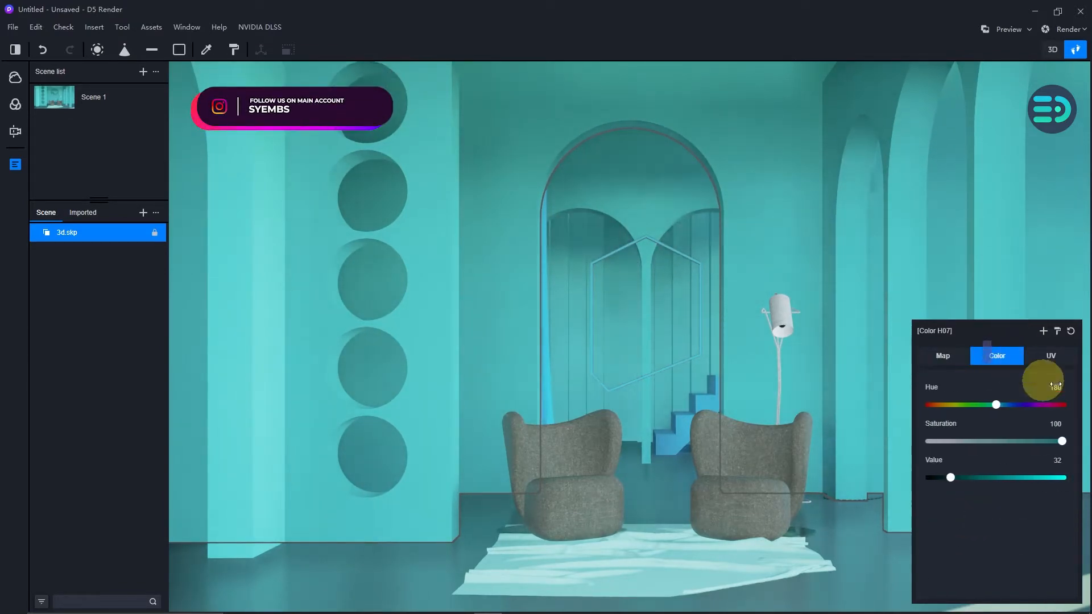
mouse_move(950, 478)
mouse_down()
mouse_move(928, 478)
mouse_move(933, 485)
mouse_up()
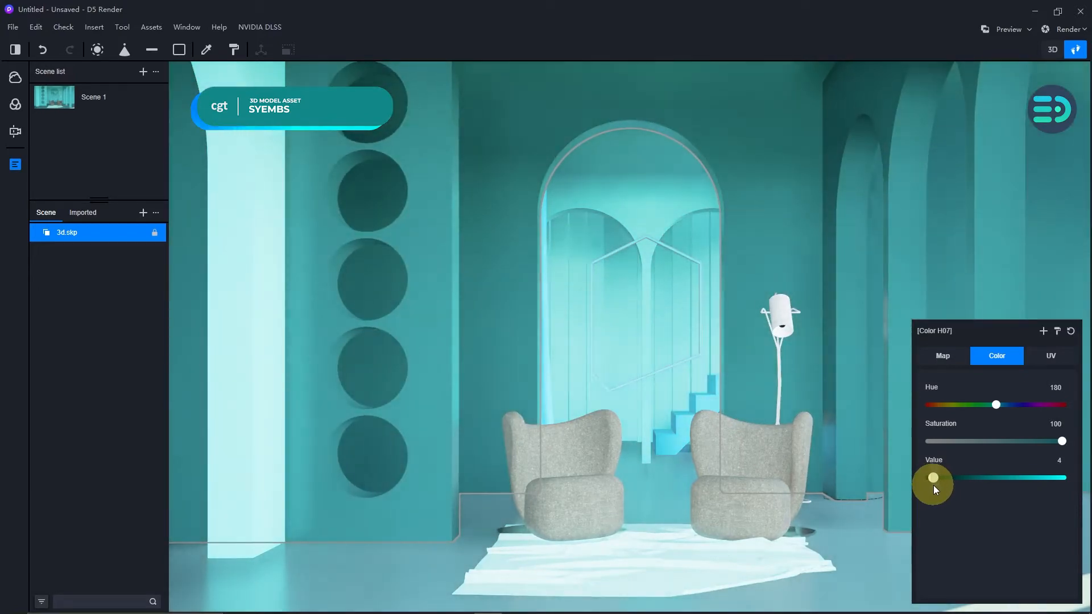
click(954, 361)
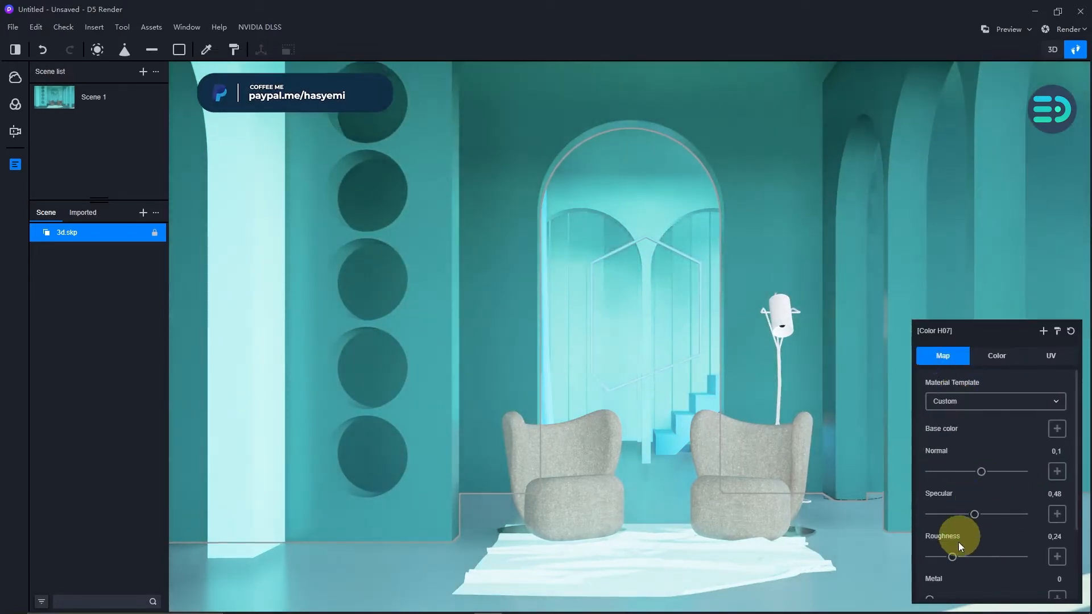
drag(952, 556, 964, 557)
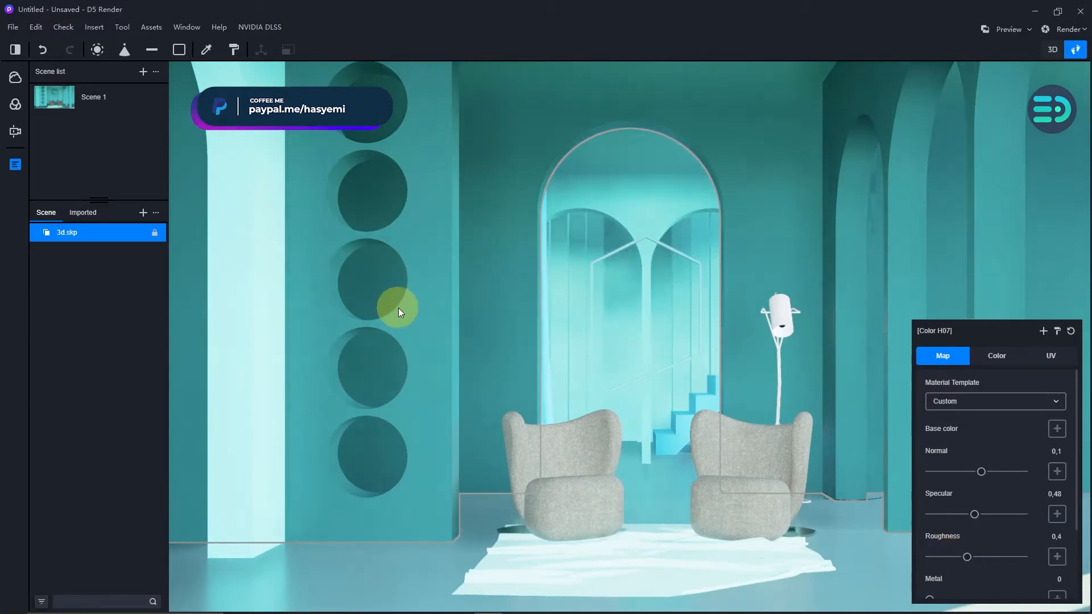
Set the arched column material's roughness to 0.35 and its colour value to 6.
click(209, 52)
click(257, 145)
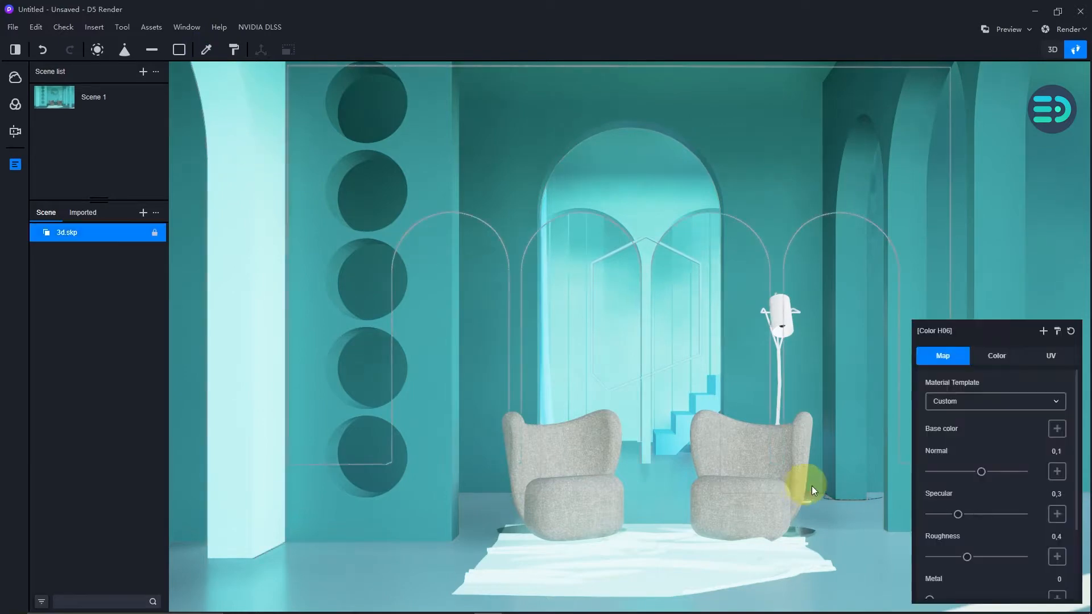
drag(966, 554, 960, 554)
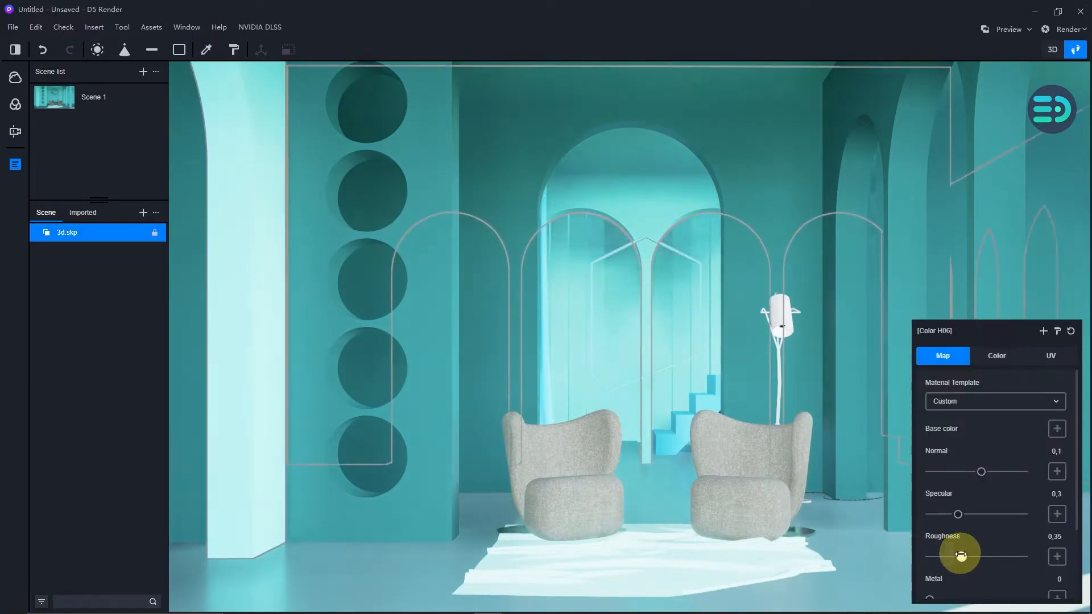
click(996, 355)
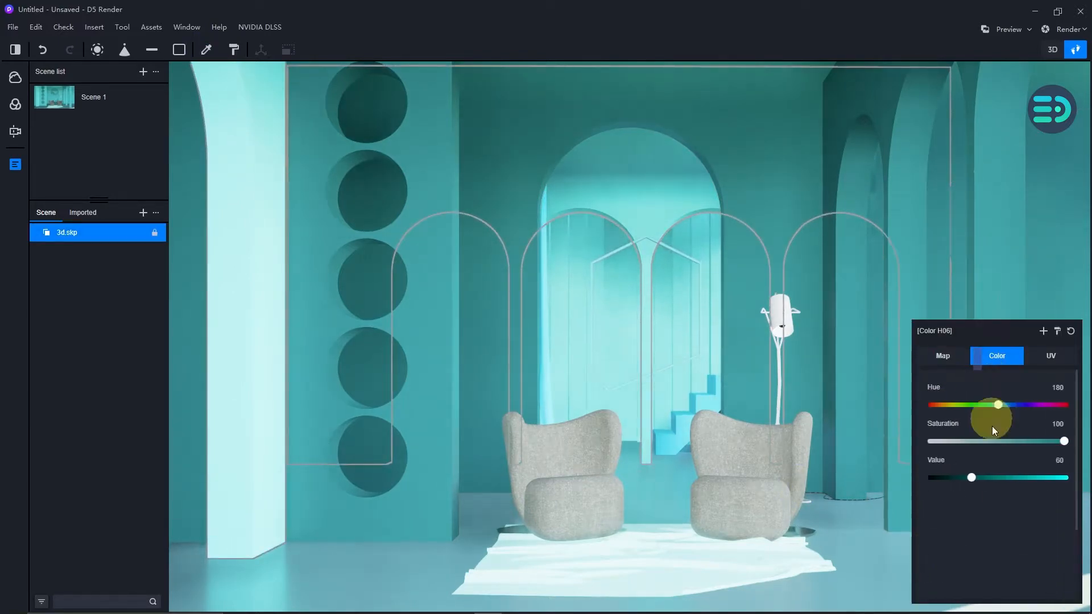
drag(967, 478, 934, 479)
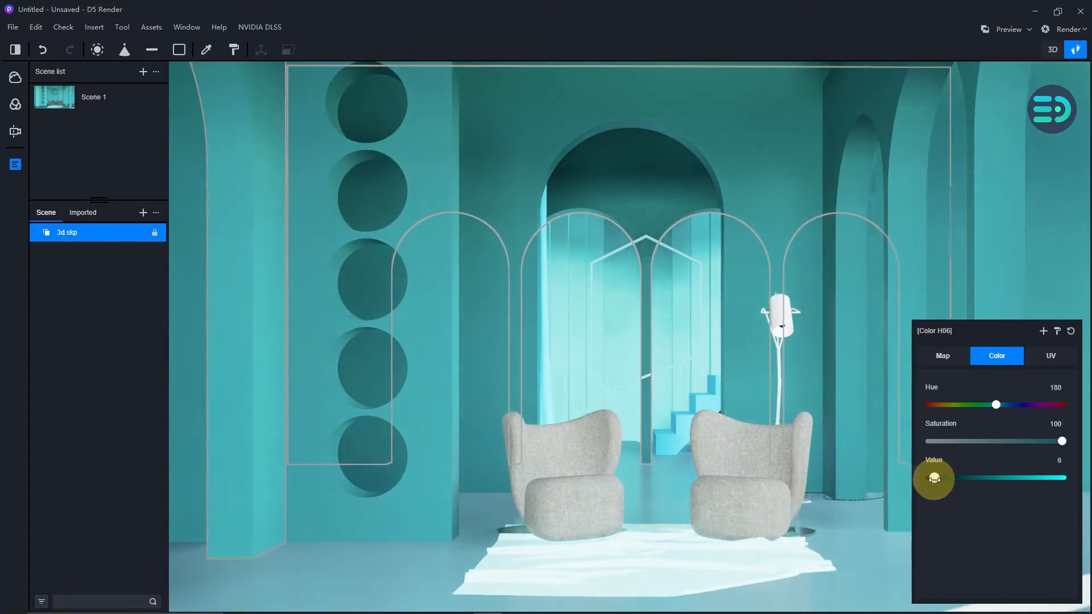
Give the panelled wall behind the inner arches roughness 0.14, normal 0 and colour value 28.
click(202, 49)
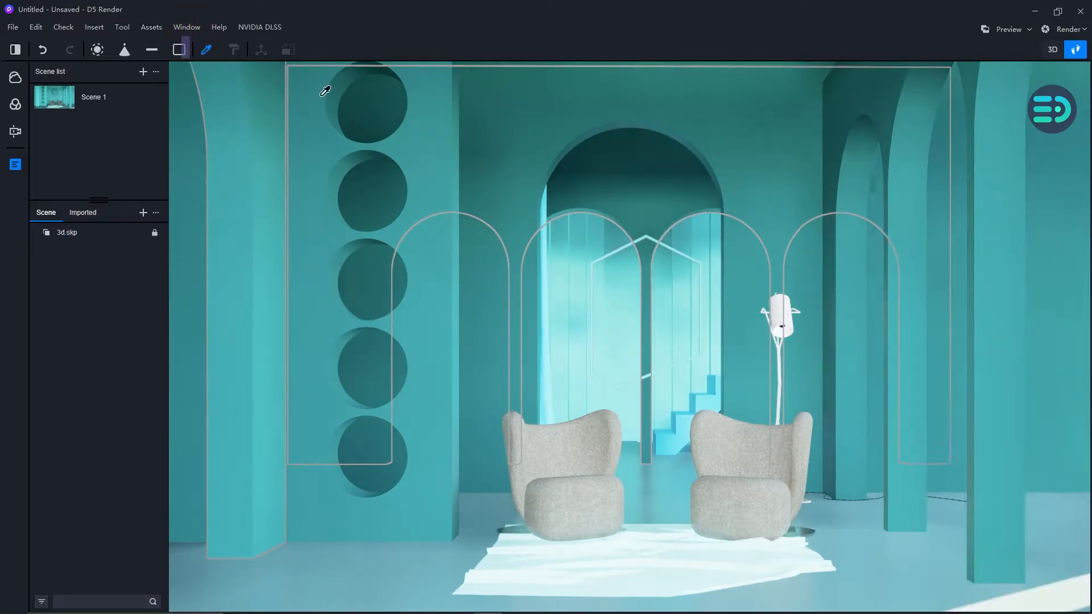
click(679, 267)
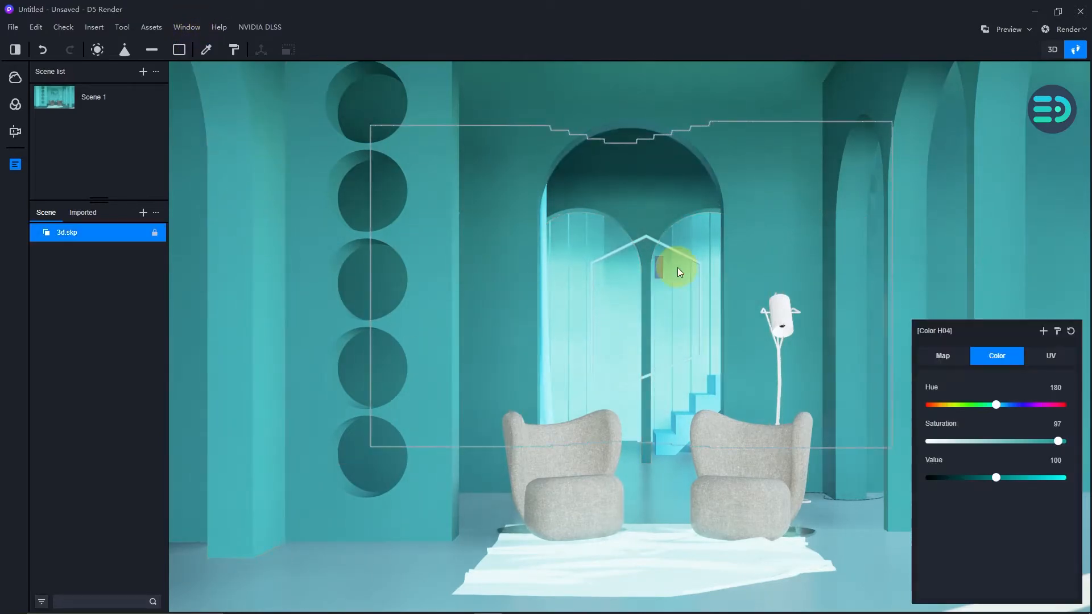
click(942, 357)
drag(965, 556, 943, 557)
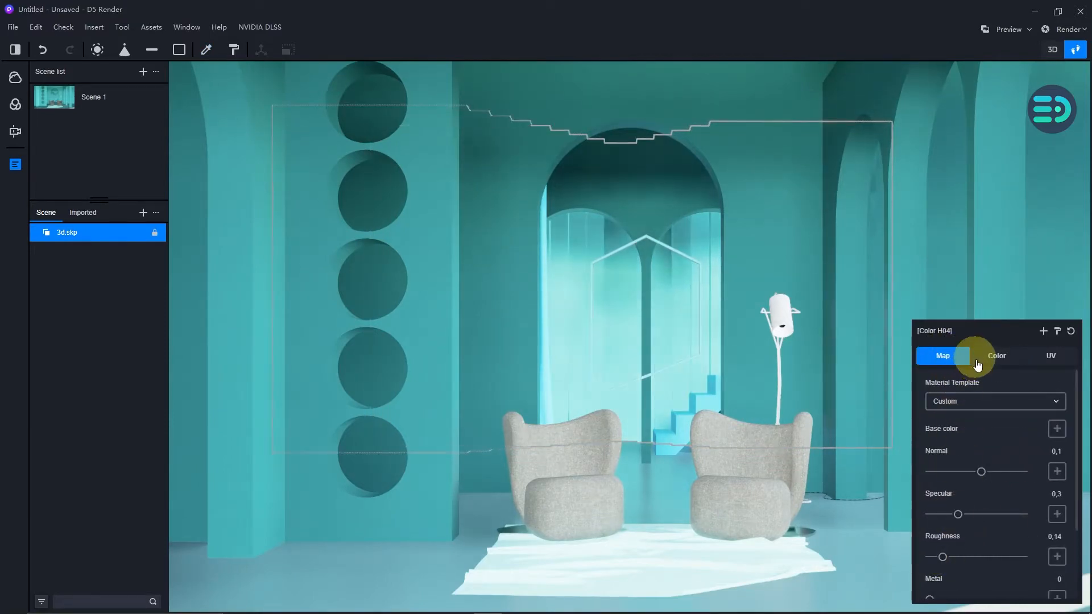
click(1054, 452)
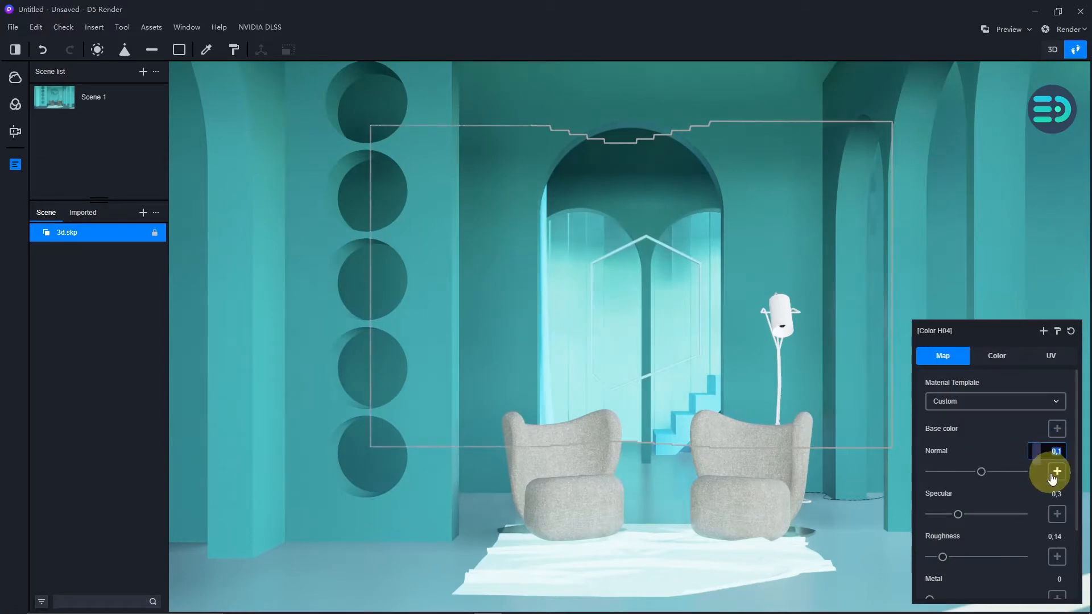
text(0)
click(992, 364)
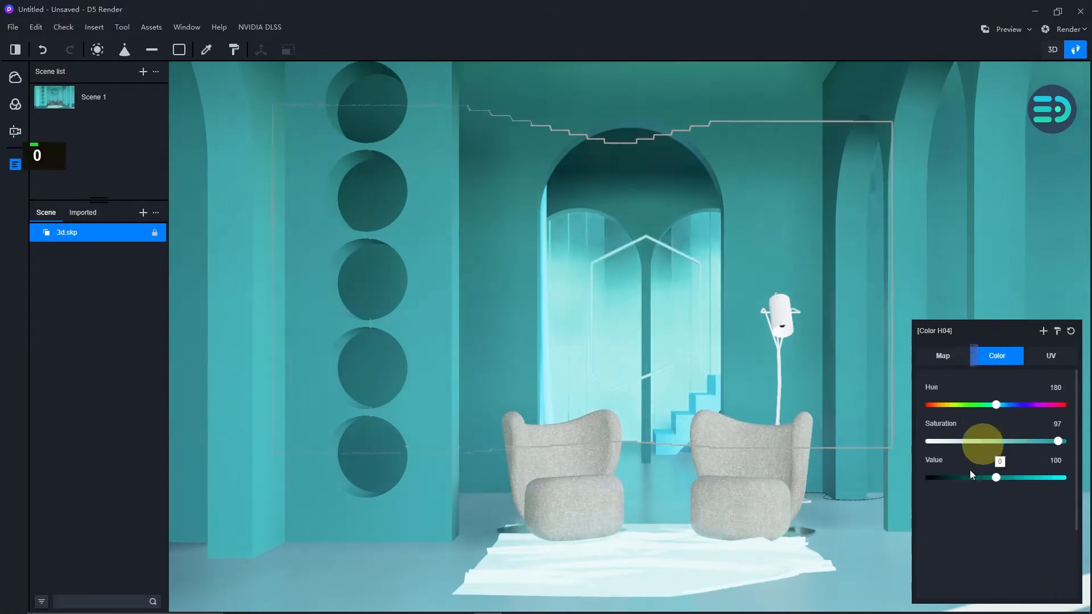
drag(991, 476, 947, 484)
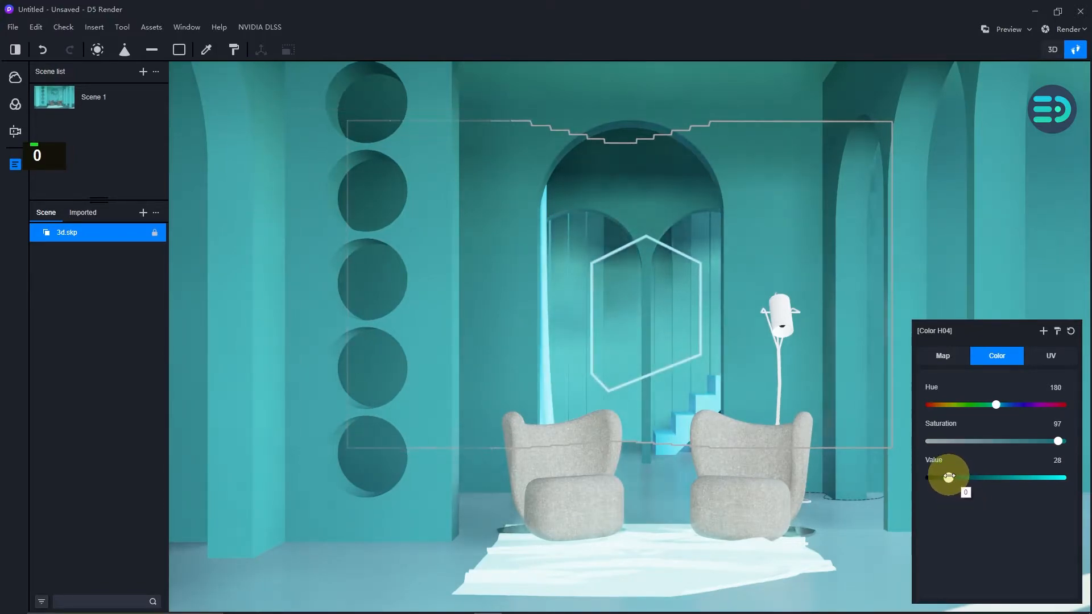
Try the Cloth material template on the main wall material and return it to Custom.
click(206, 51)
click(544, 404)
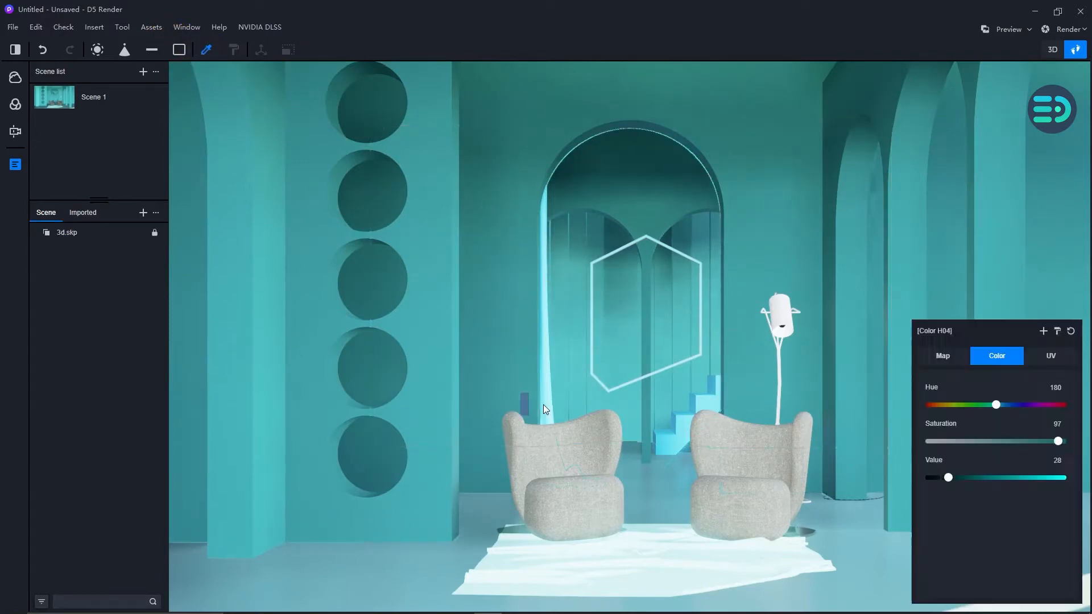
click(938, 358)
click(1001, 401)
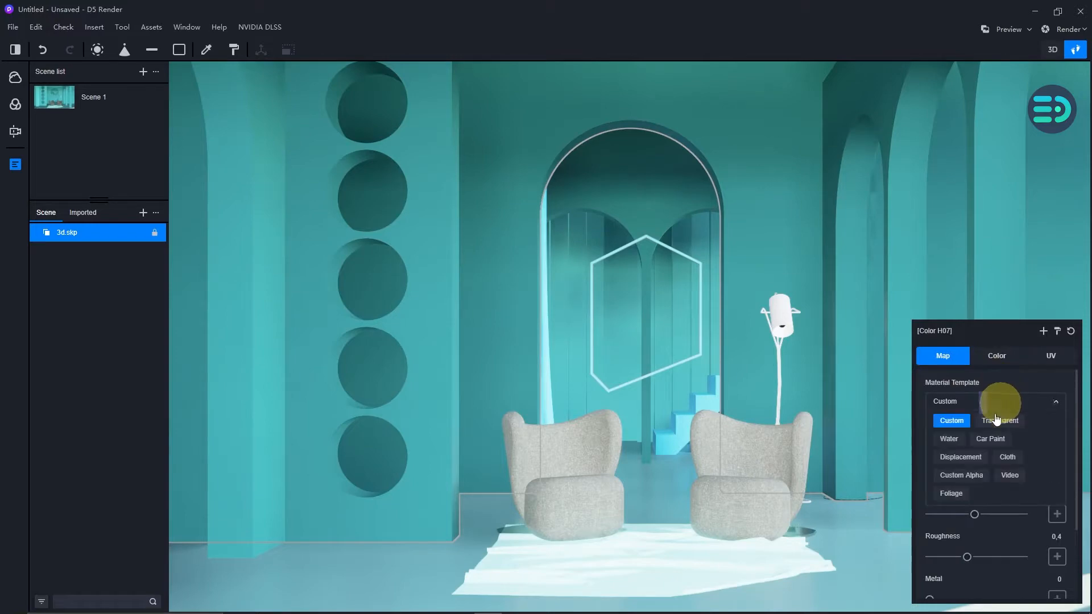
click(1002, 458)
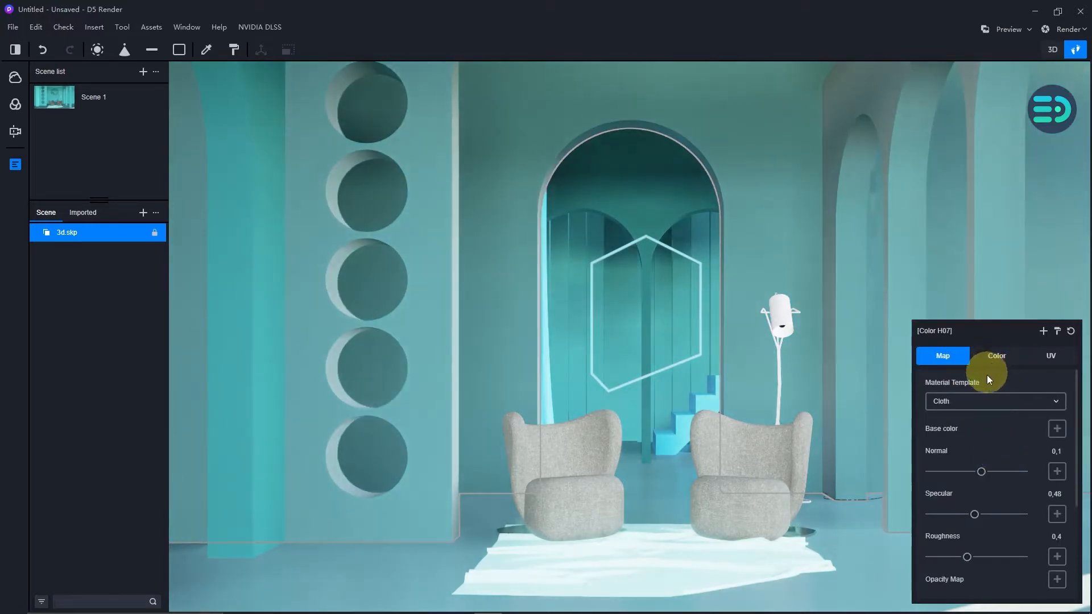
click(985, 410)
click(951, 420)
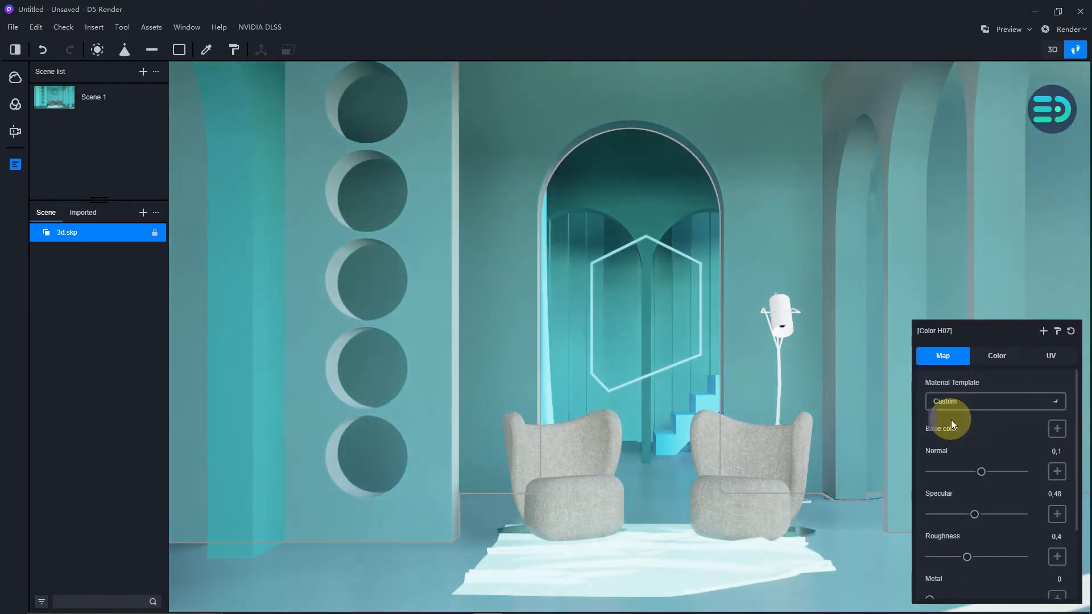
Try the Cloth template on the curtain material and set its colour value to 5.
click(206, 50)
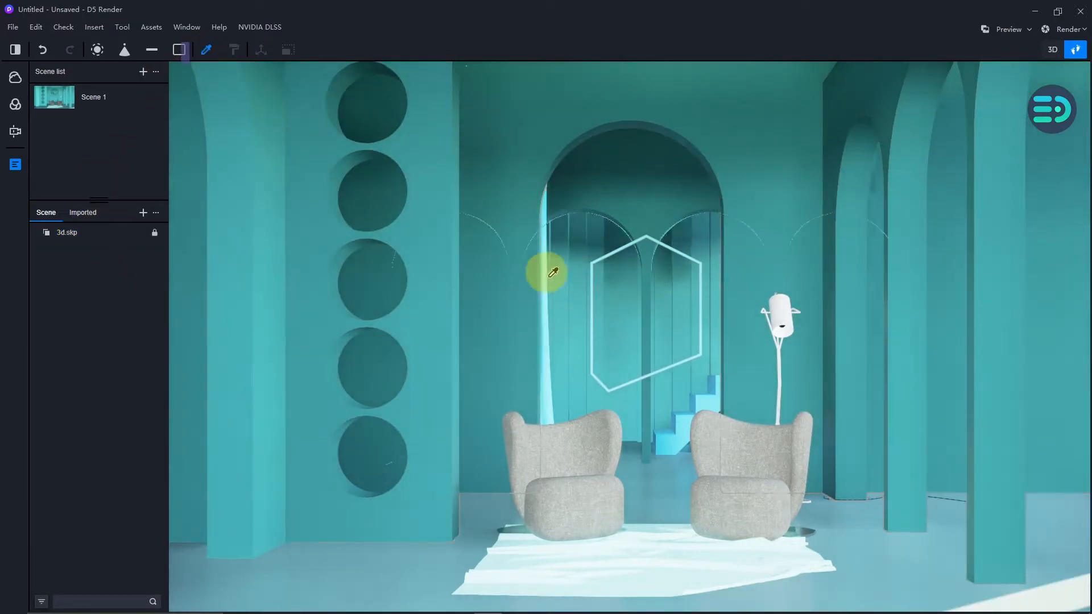
scroll(550, 270, up, 5)
scroll(563, 414, up, 4)
key(w)
key(w)
key(w)
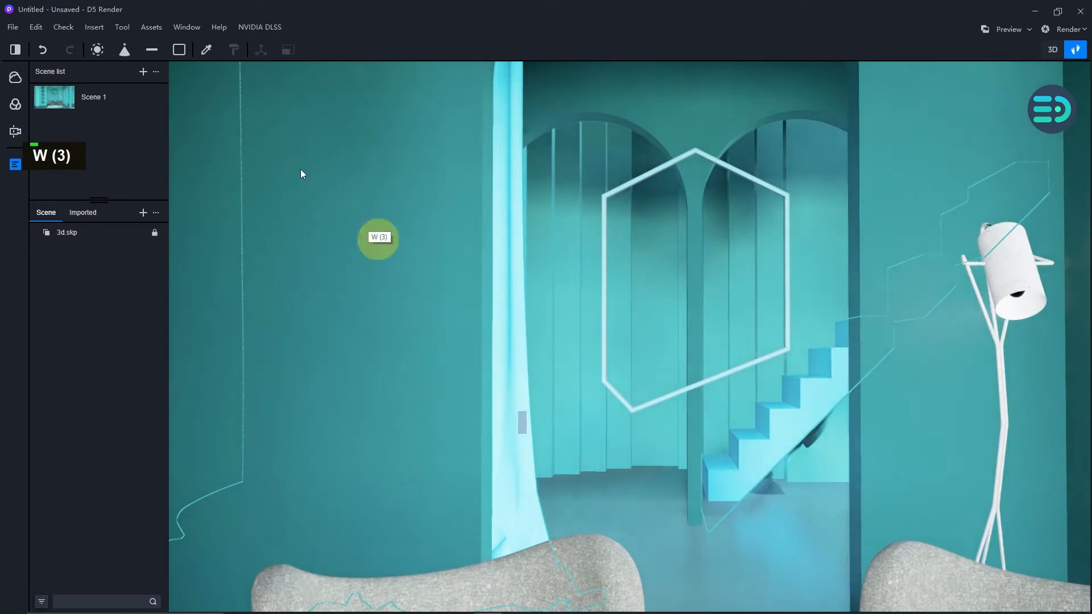
click(208, 50)
click(506, 339)
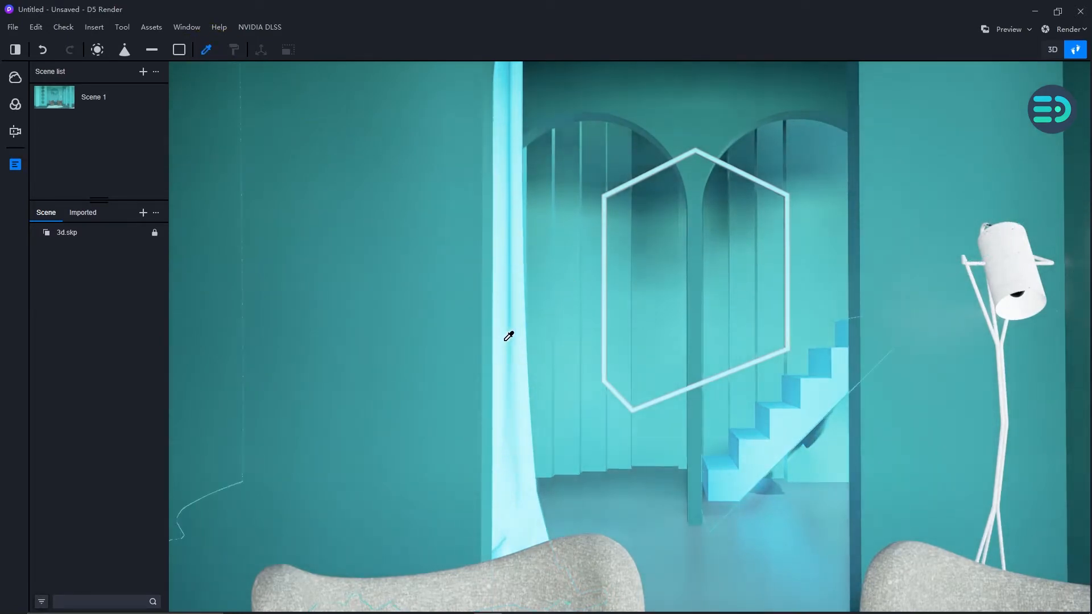
right_drag(589, 363, 491, 377)
key(d)
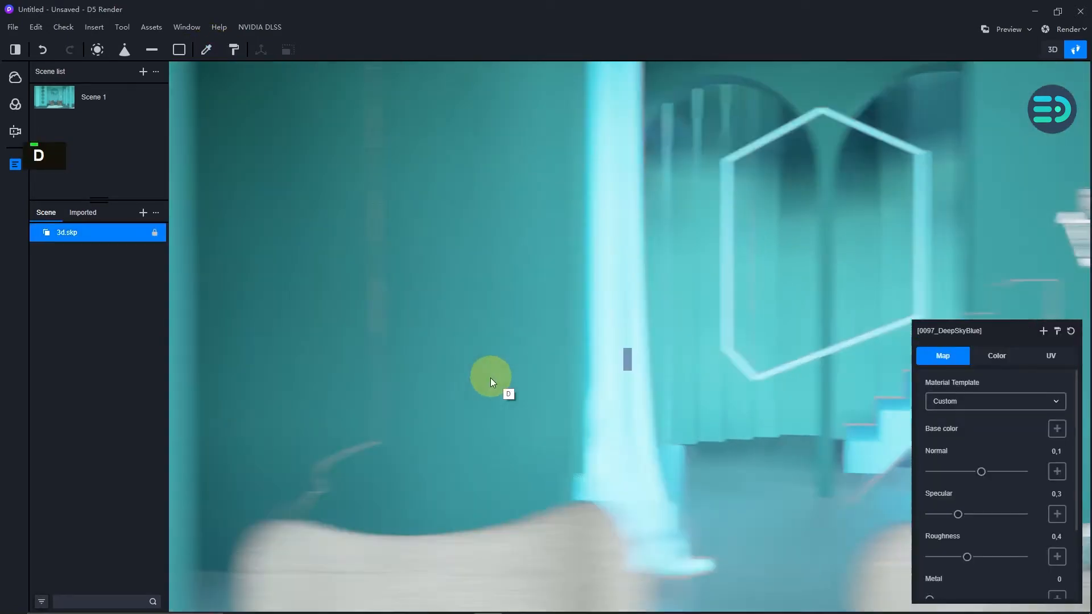
click(1012, 401)
click(1006, 456)
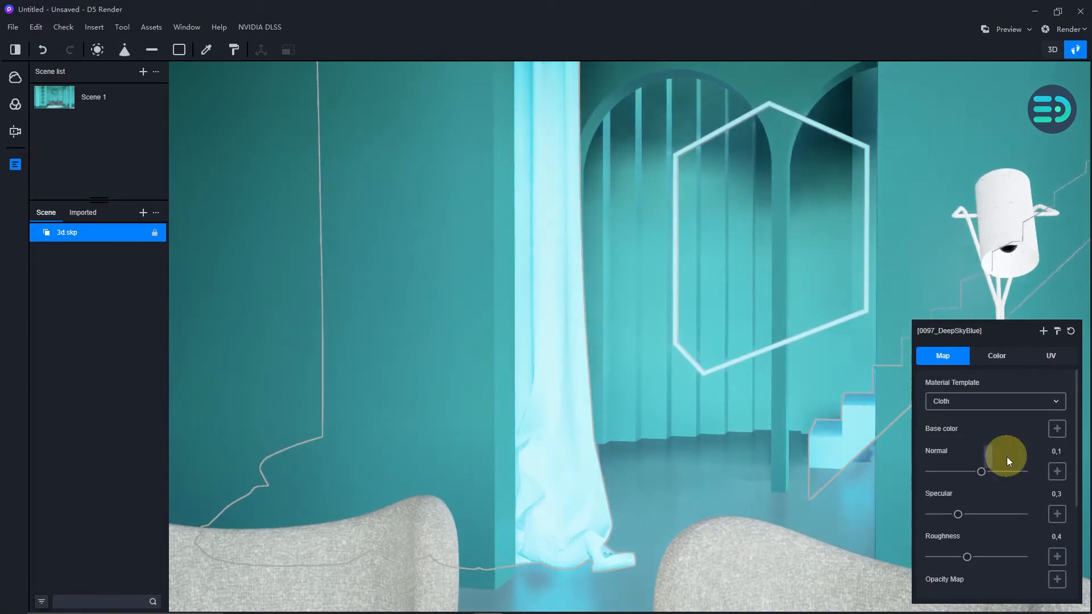
click(997, 356)
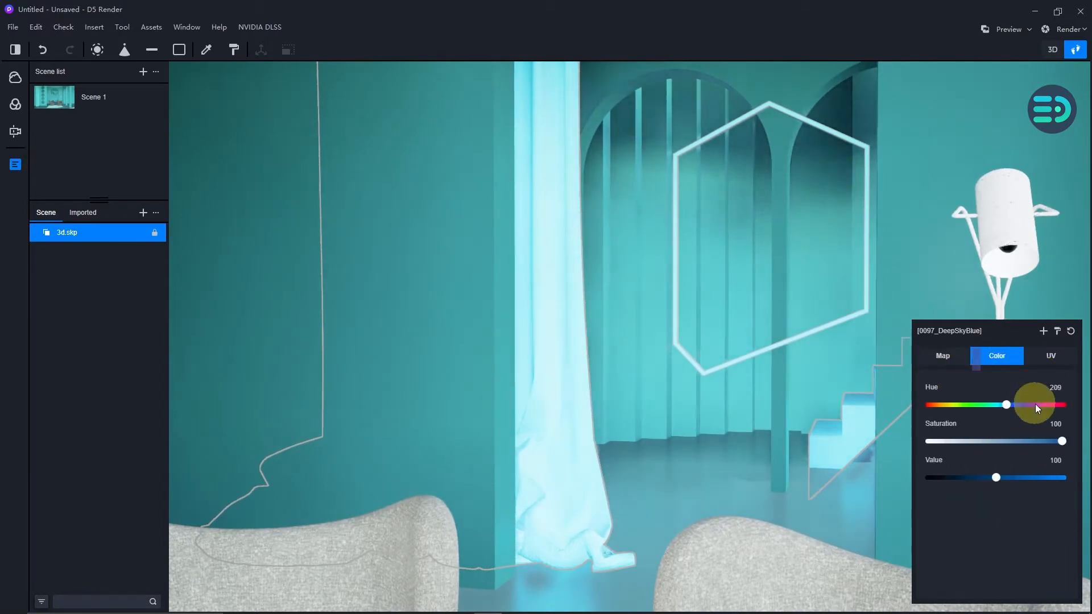
drag(995, 476, 938, 475)
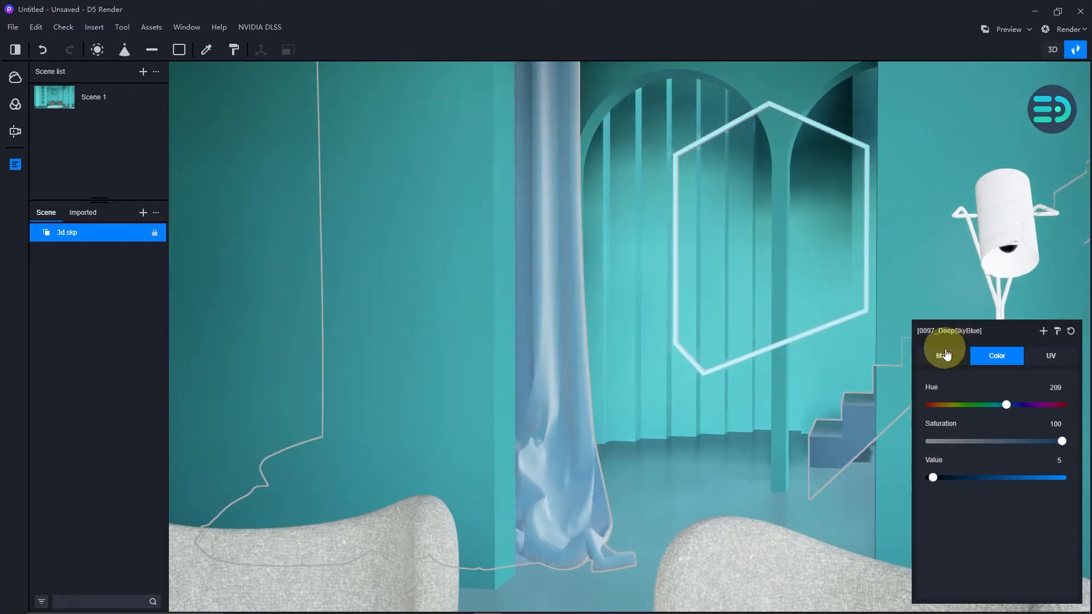
Return the curtain material to the Custom template and set its saturation to 80 and hue to 182.
click(942, 356)
click(989, 402)
click(946, 420)
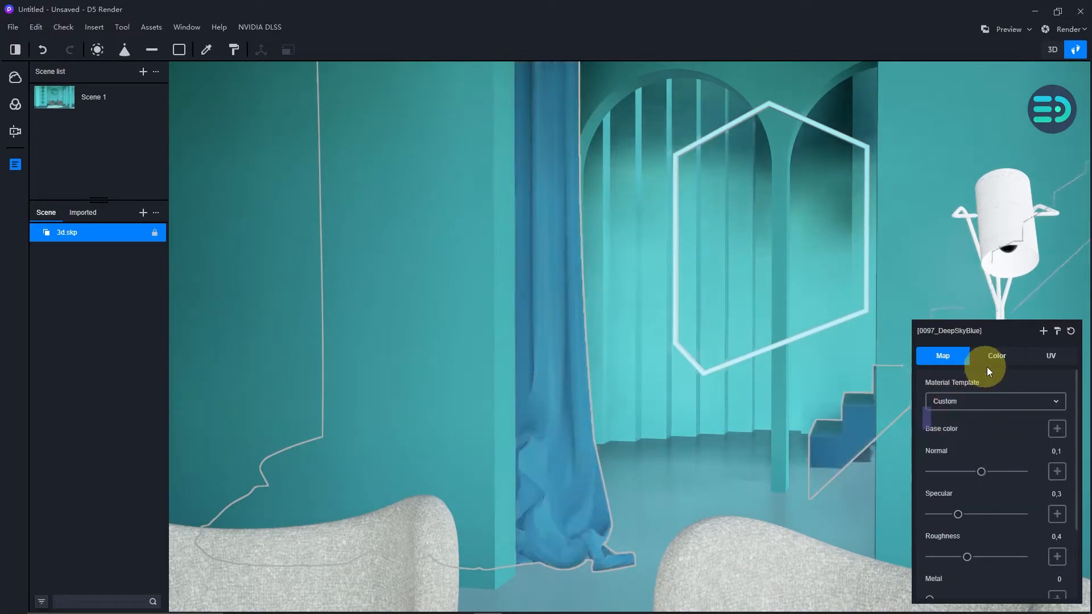
click(995, 357)
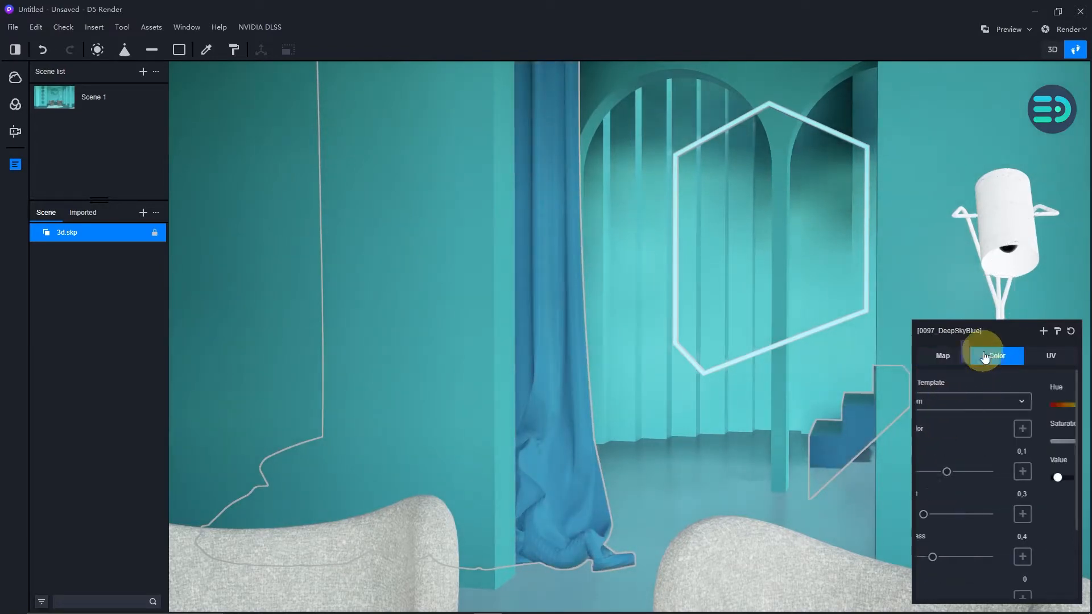
mouse_move(1055, 441)
mouse_down()
mouse_move(1025, 441)
mouse_move(1050, 442)
mouse_move(1034, 443)
mouse_up()
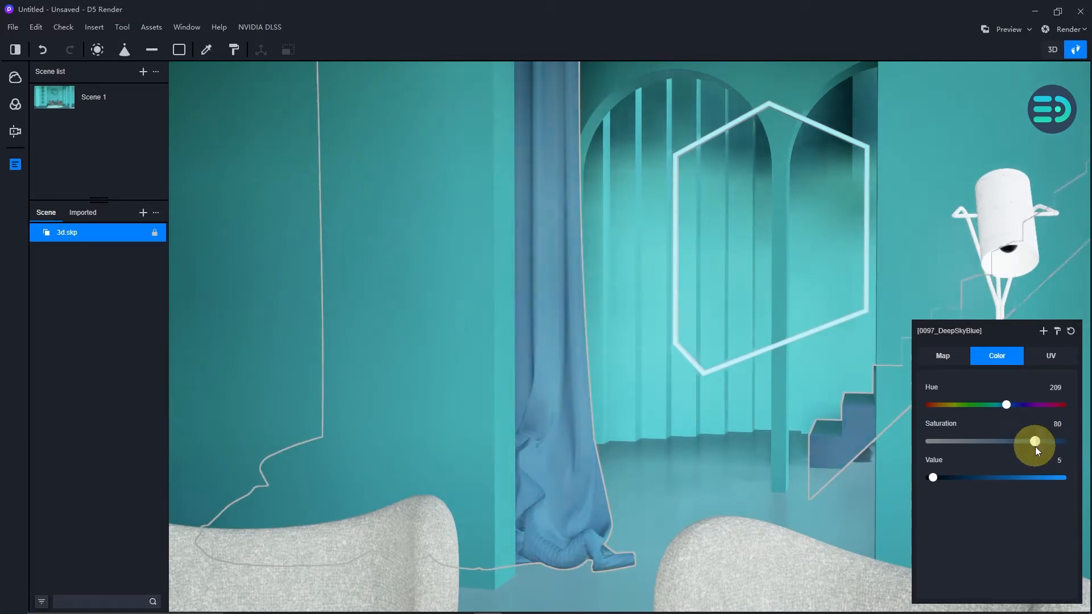
drag(1006, 404, 996, 412)
Give the hexagonal frame's dark casing material metal 0.78, roughness 0.15, specular 0.17 and normal 0.
right_drag(739, 446, 738, 440)
key(s)
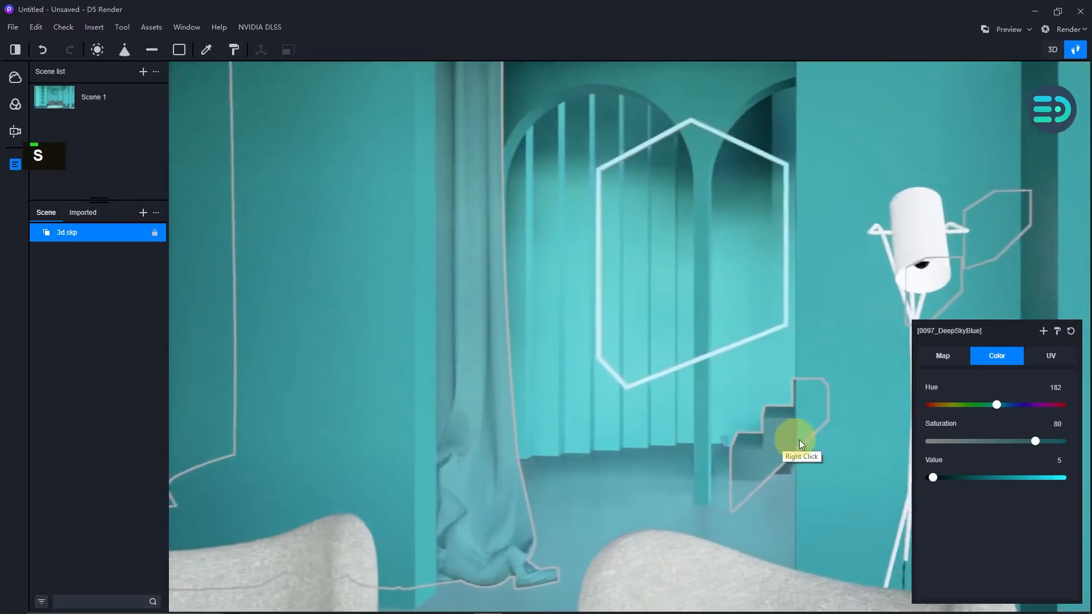
key(s)
key(d)
key(w)
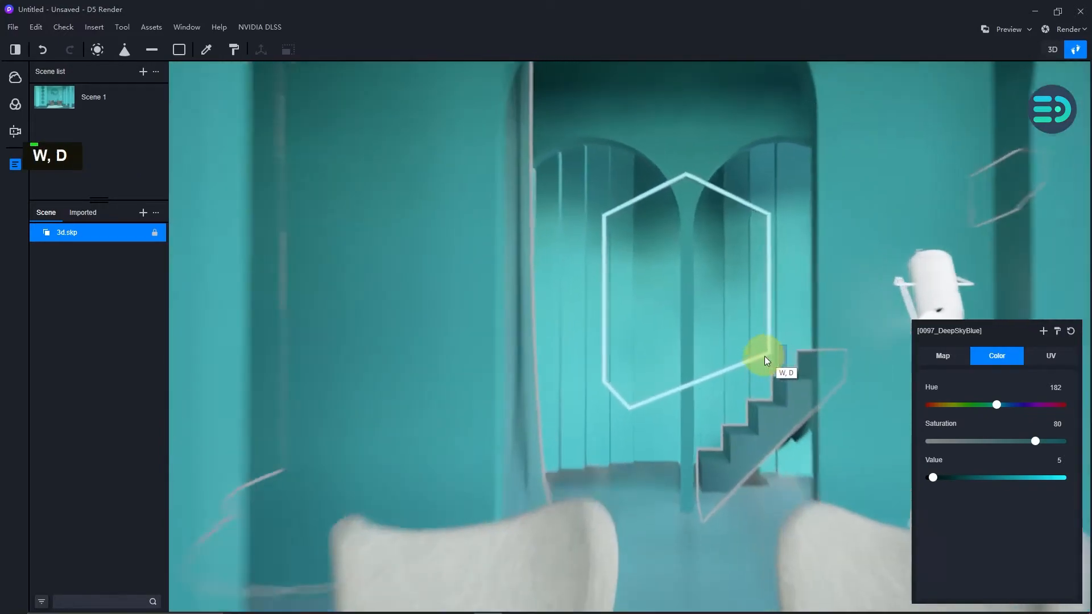
key(a)
key(a)
key(d)
key(a)
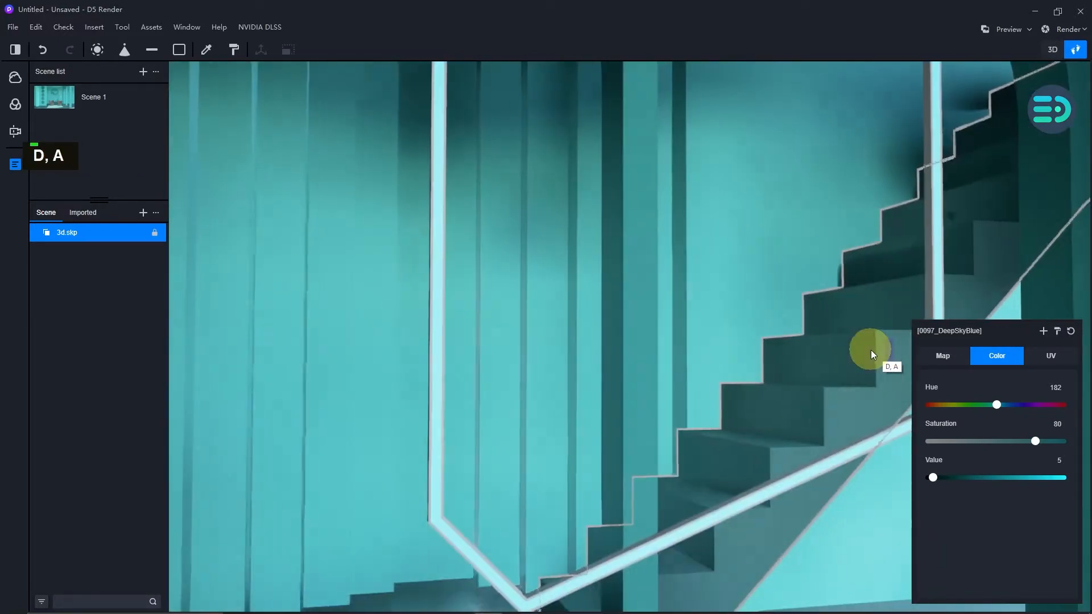
key(w)
key(w)
key(w)
right_drag(521, 353, 762, 298)
key(w)
key(a)
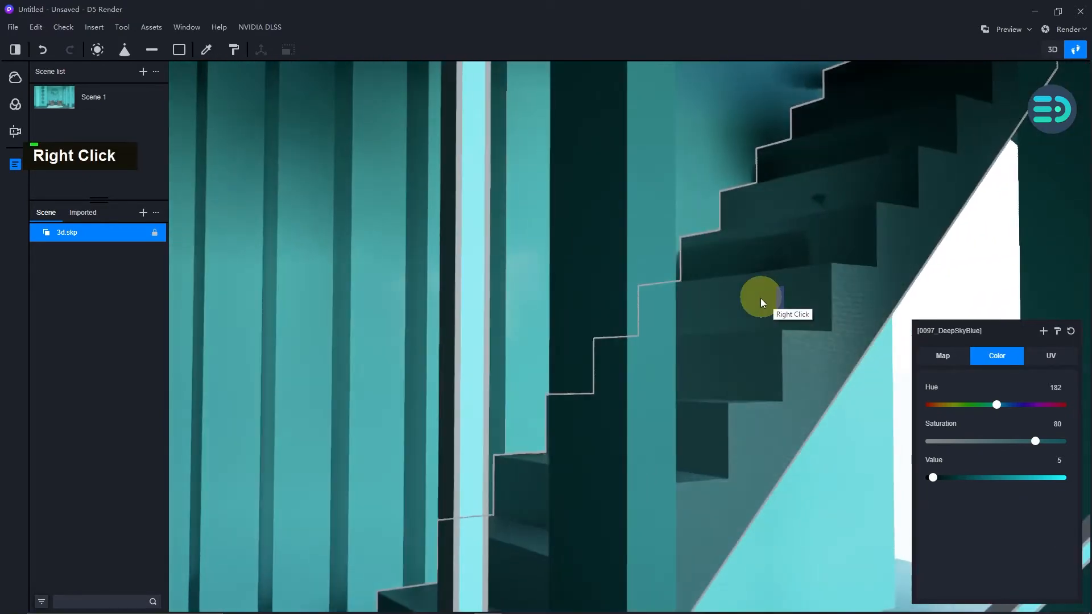
click(205, 52)
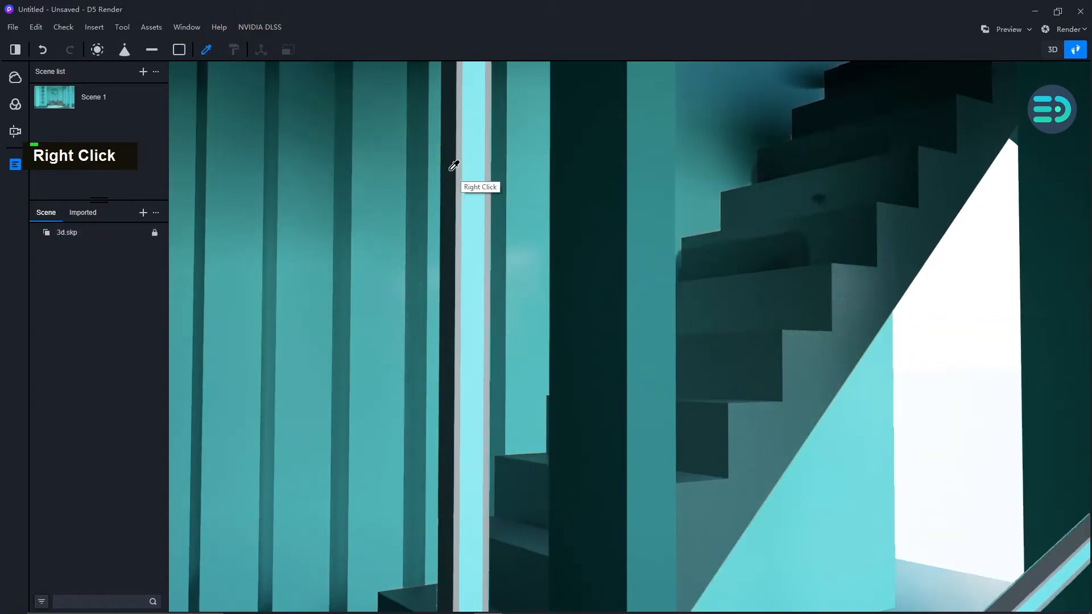
click(459, 170)
click(934, 356)
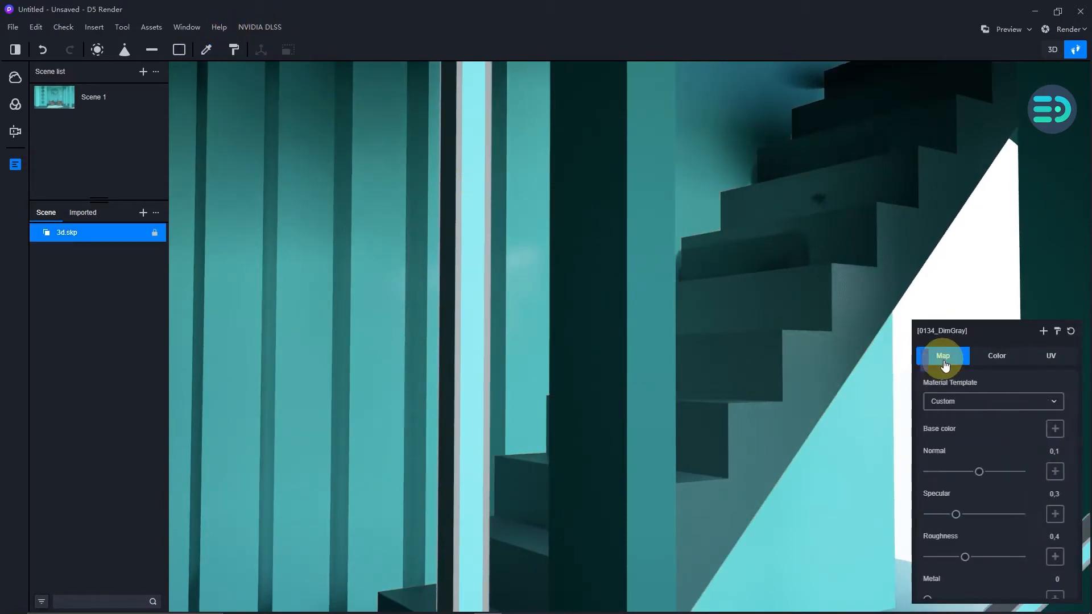
right_drag(556, 441, 898, 444)
key(a)
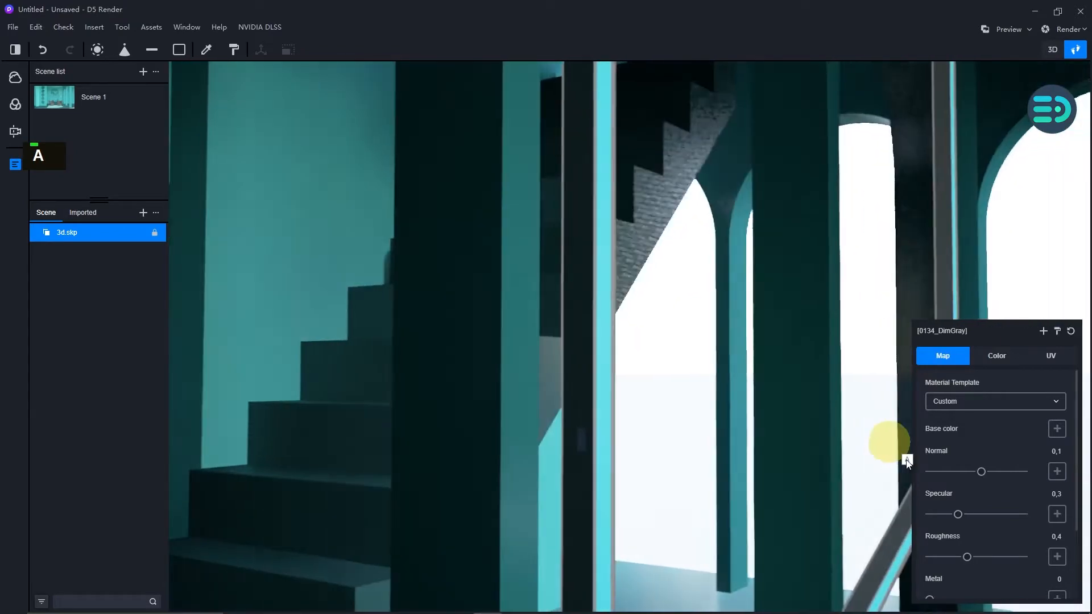
scroll(1006, 534, down, 2)
drag(929, 532, 1002, 532)
drag(966, 488, 944, 489)
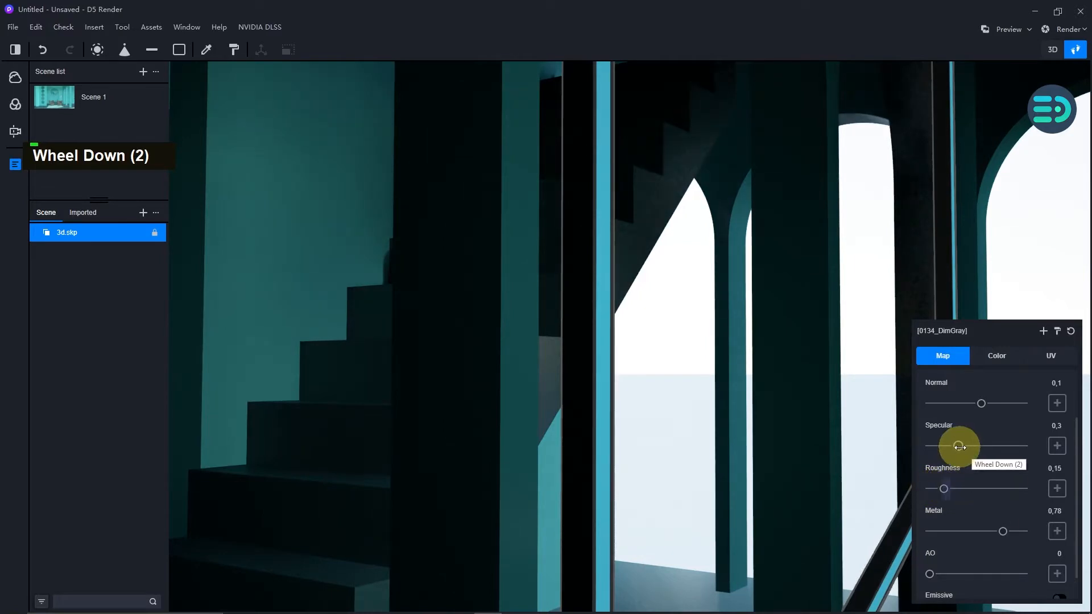
drag(958, 445, 950, 447)
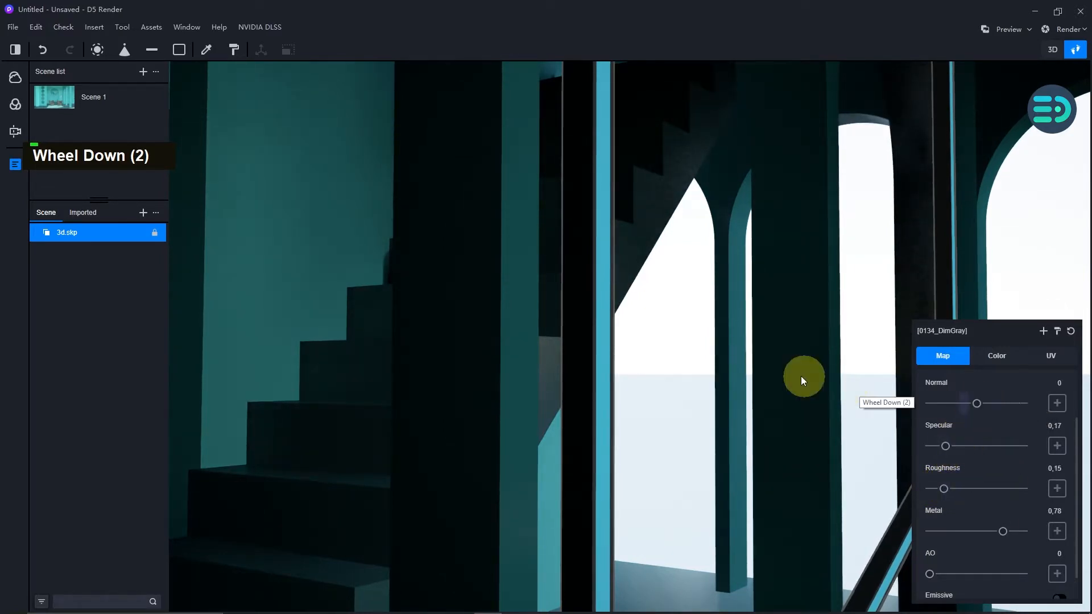
Make the light blue LED strip material on the hexagonal frame emissive.
right_drag(800, 376, 658, 398)
key(d)
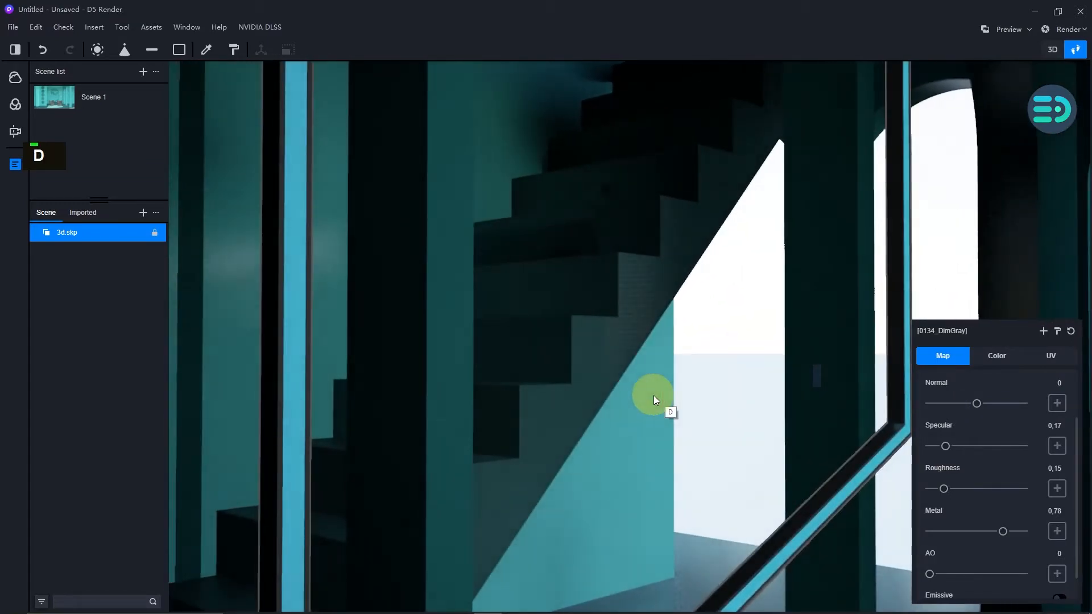
key(d)
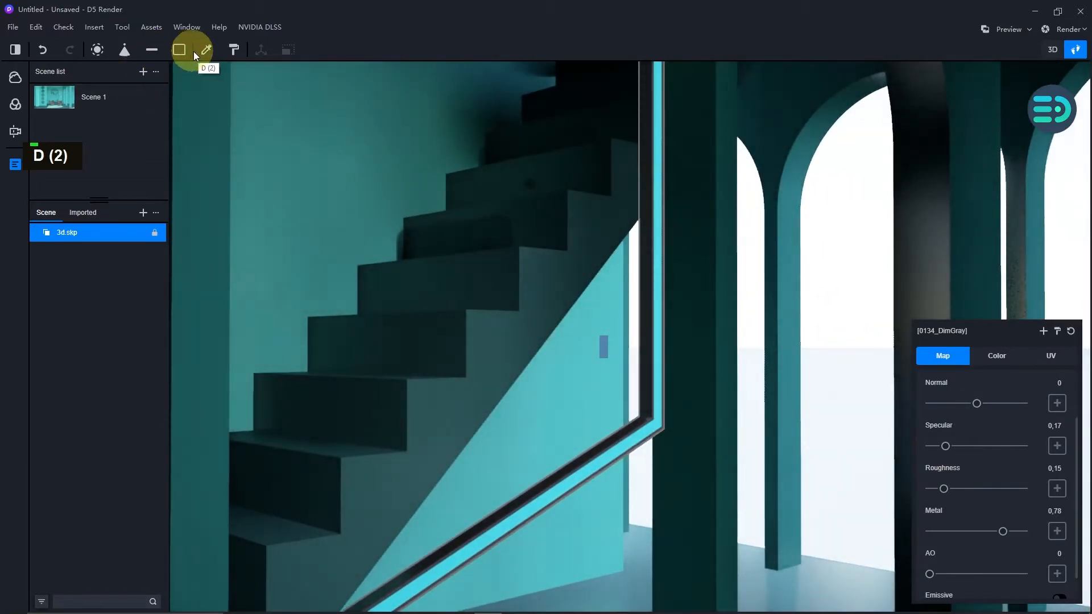
click(206, 50)
click(657, 424)
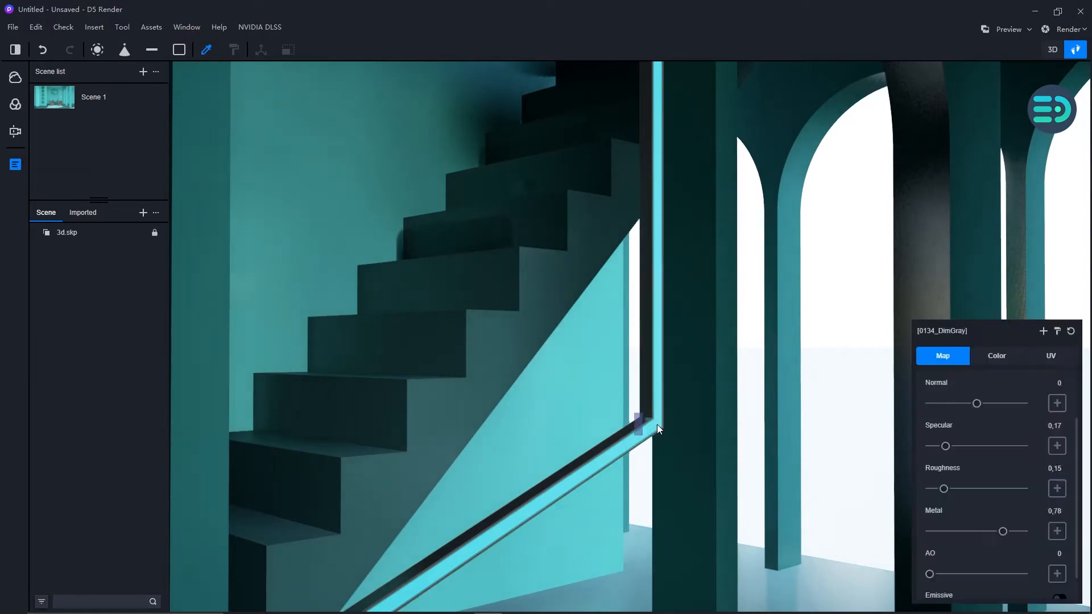
scroll(1032, 555, down, 2)
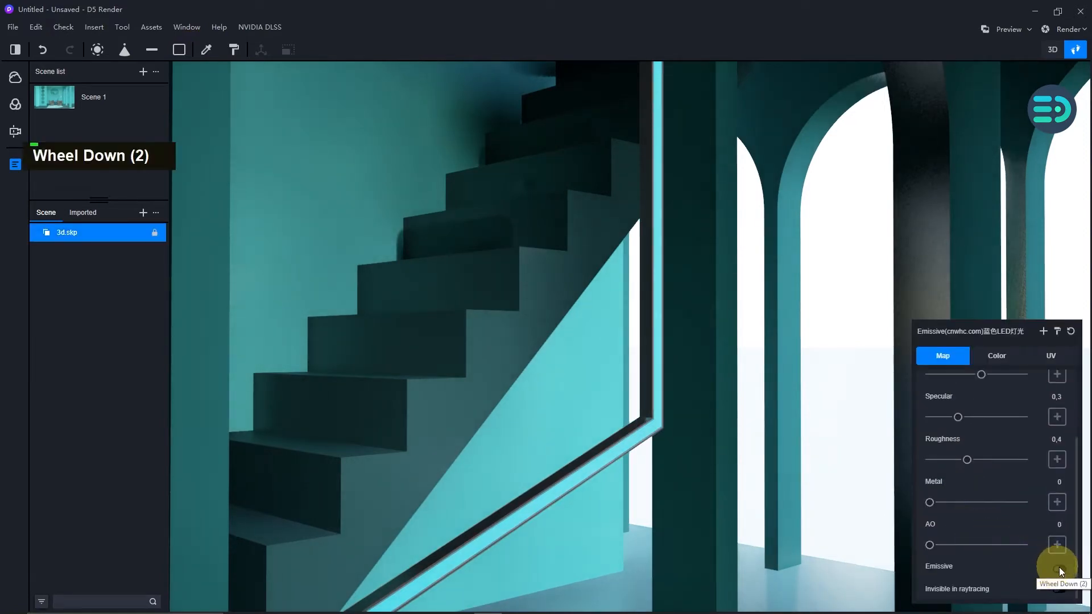
click(1058, 568)
scroll(1055, 568, down, 2)
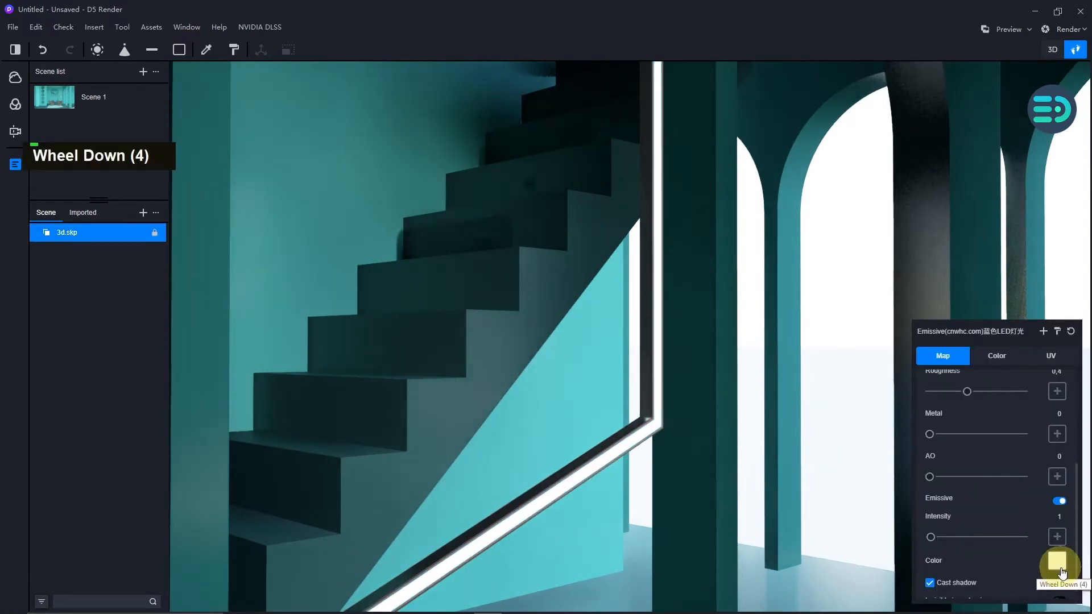
Set the LED strip's emissive colour to a light turquoise with hue 178 and its intensity to 2.5.
click(1057, 563)
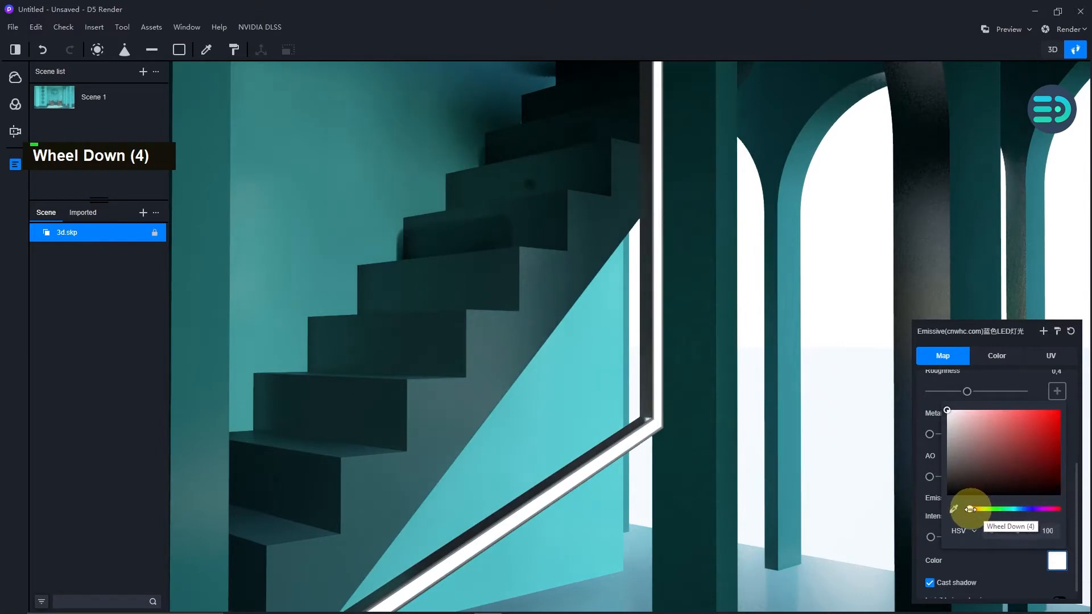
drag(970, 509, 1014, 509)
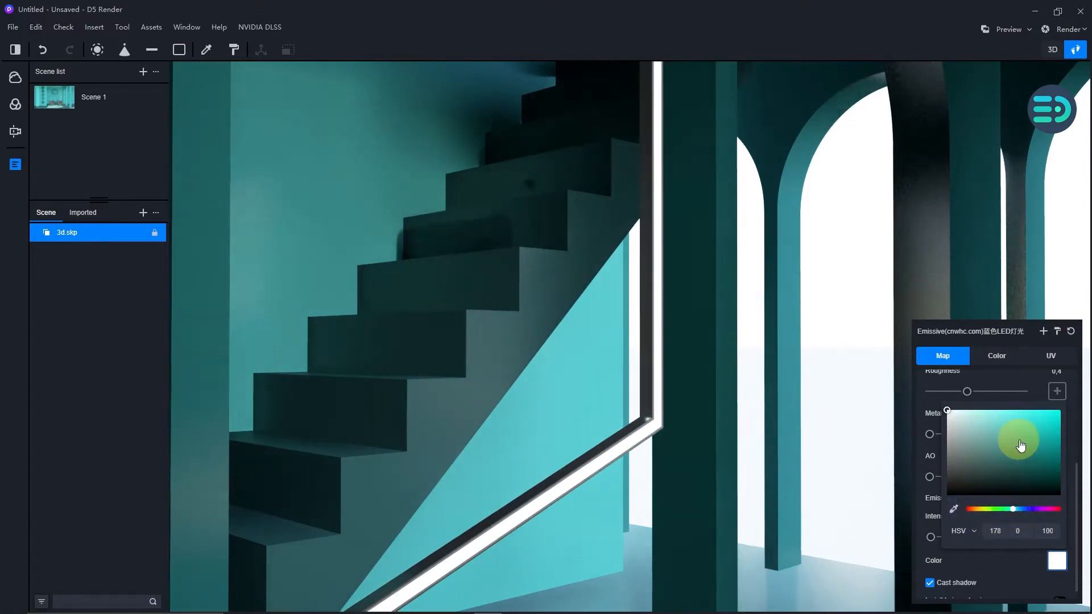
drag(1018, 445, 1014, 401)
click(1014, 397)
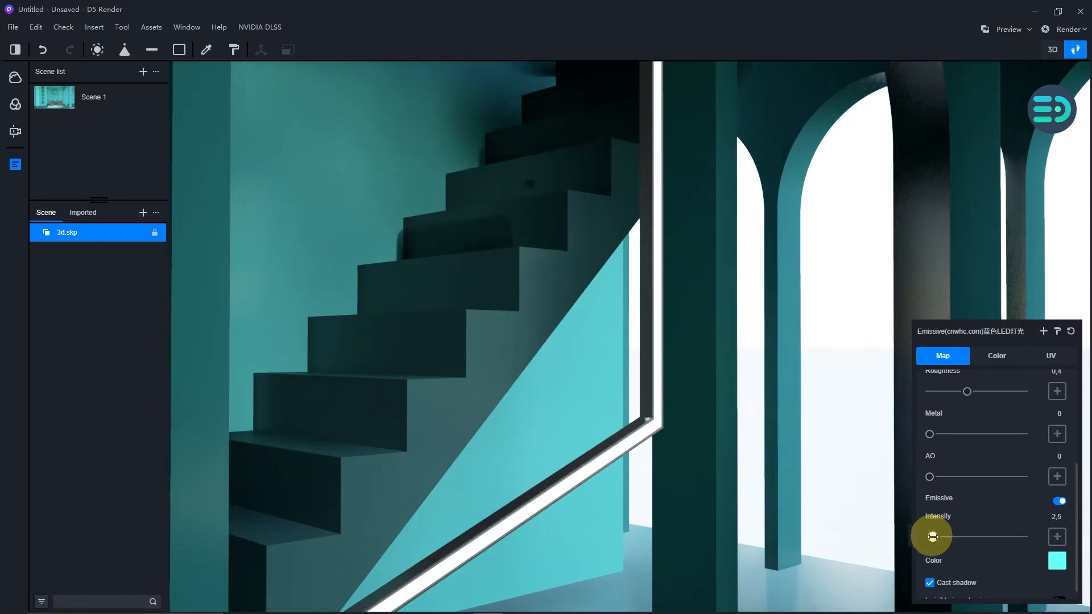
Give the white floor lamp's material metal 0.73 and roughness 0.01.
mouse_move(614, 430)
right_down()
mouse_move(311, 451)
mouse_move(264, 441)
mouse_move(341, 422)
mouse_move(568, 404)
mouse_move(538, 421)
mouse_move(517, 390)
mouse_move(626, 425)
mouse_move(608, 416)
right_up()
key(d)
key(s)
key(d)
key(w)
key(d)
key(w)
key(w)
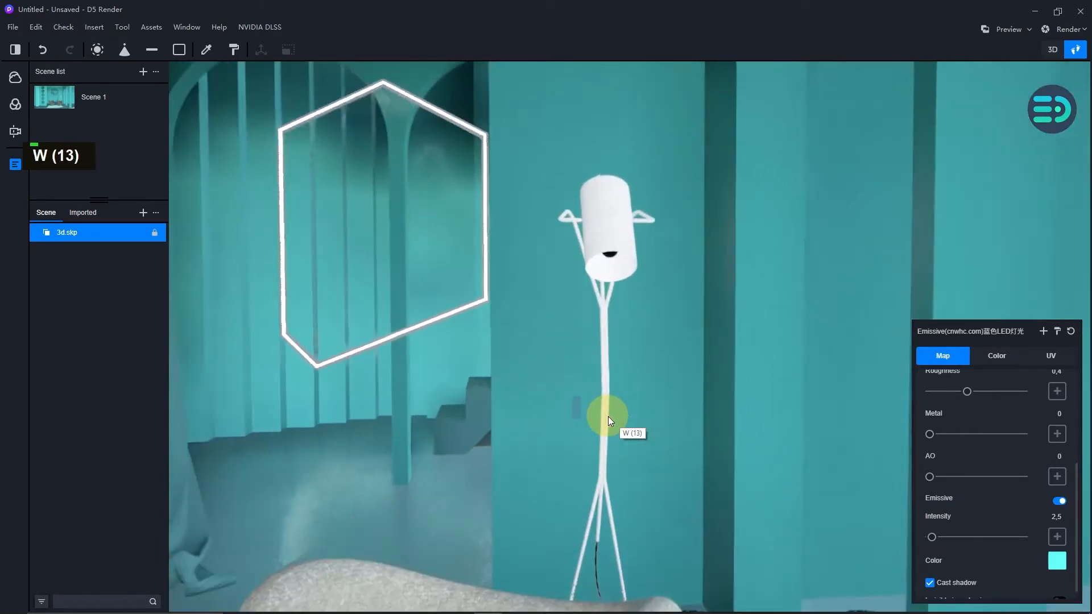
click(206, 52)
key(a)
right_drag(580, 359, 735, 544)
key(w)
key(w)
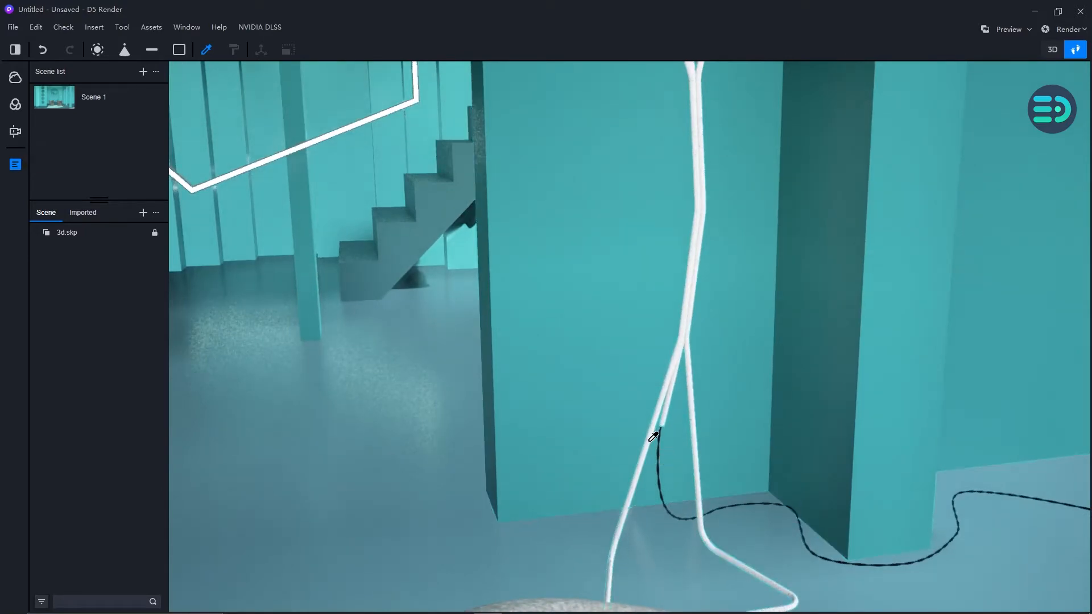
click(653, 438)
right_drag(711, 435, 661, 337)
key(s)
scroll(1015, 435, up, 2)
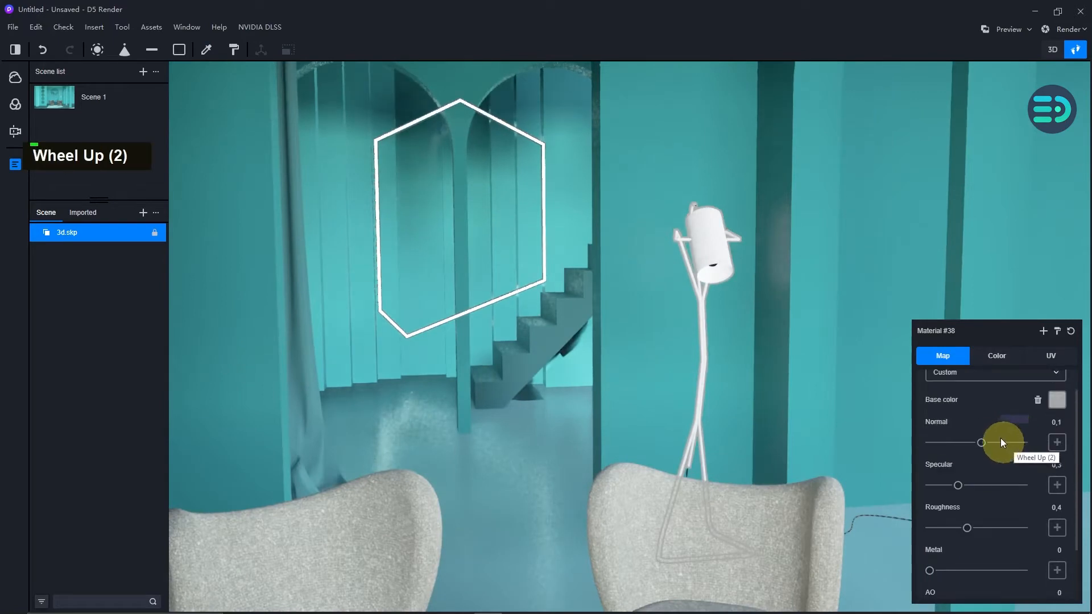
scroll(967, 522, down, 1)
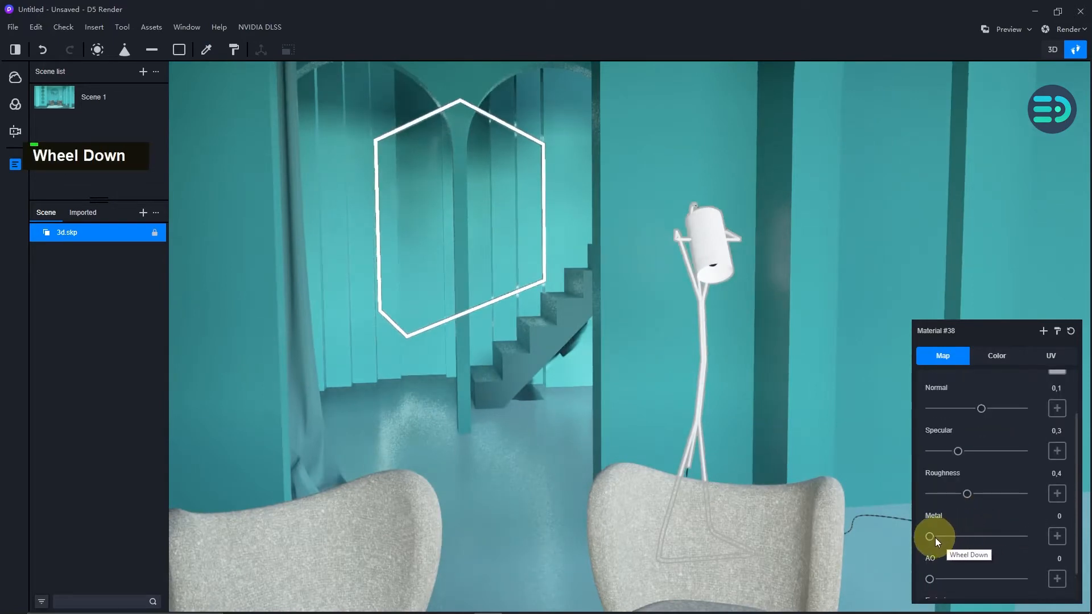
drag(929, 535, 1005, 536)
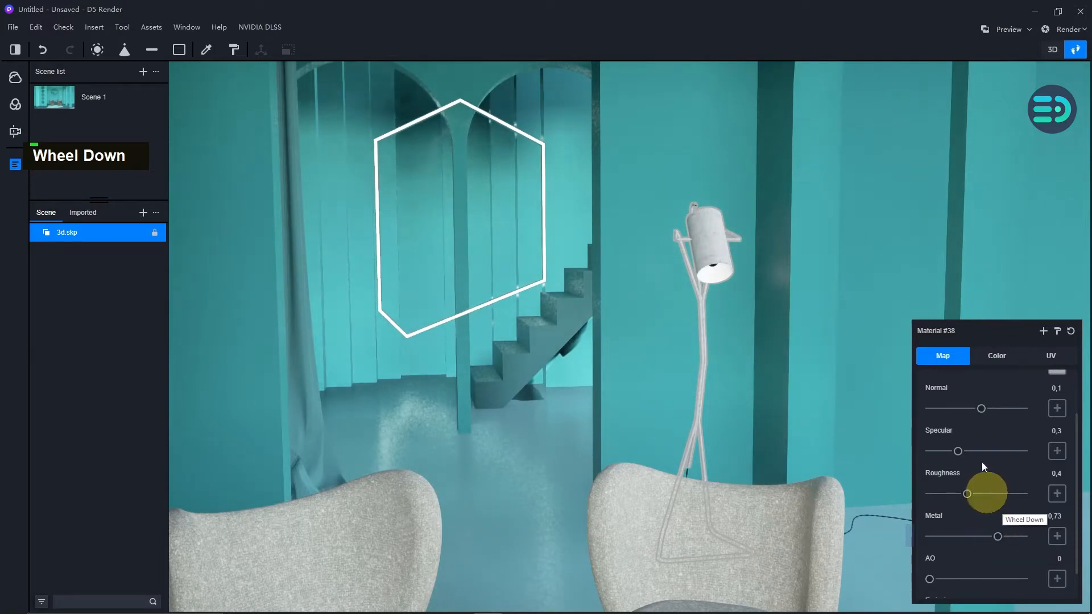
drag(968, 495, 941, 494)
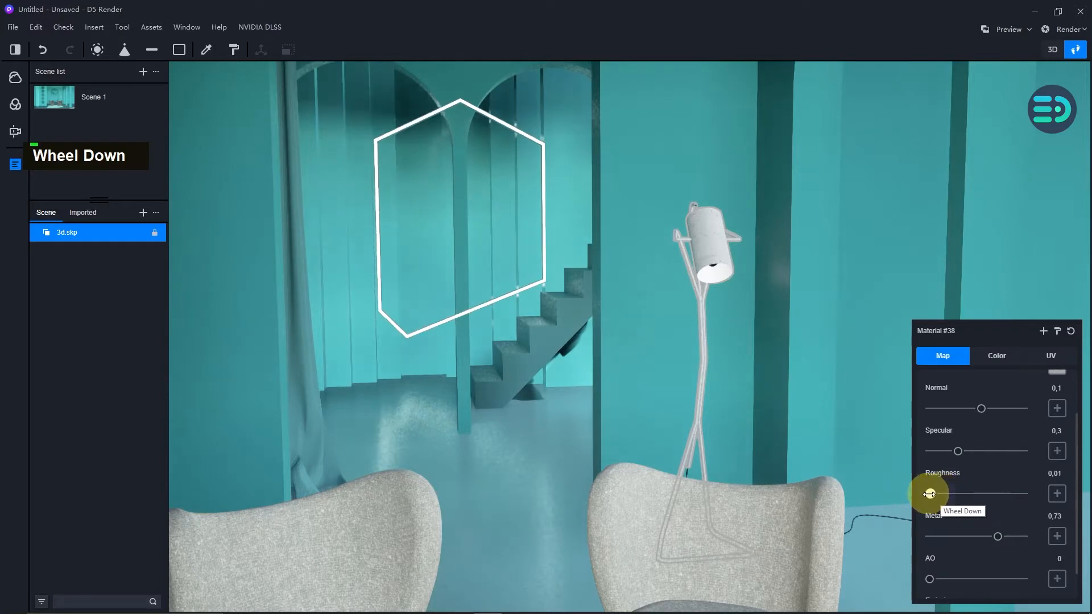
Recolour the floor lamp's material to dark teal with hue 175, saturation 83 and value 10.
click(996, 356)
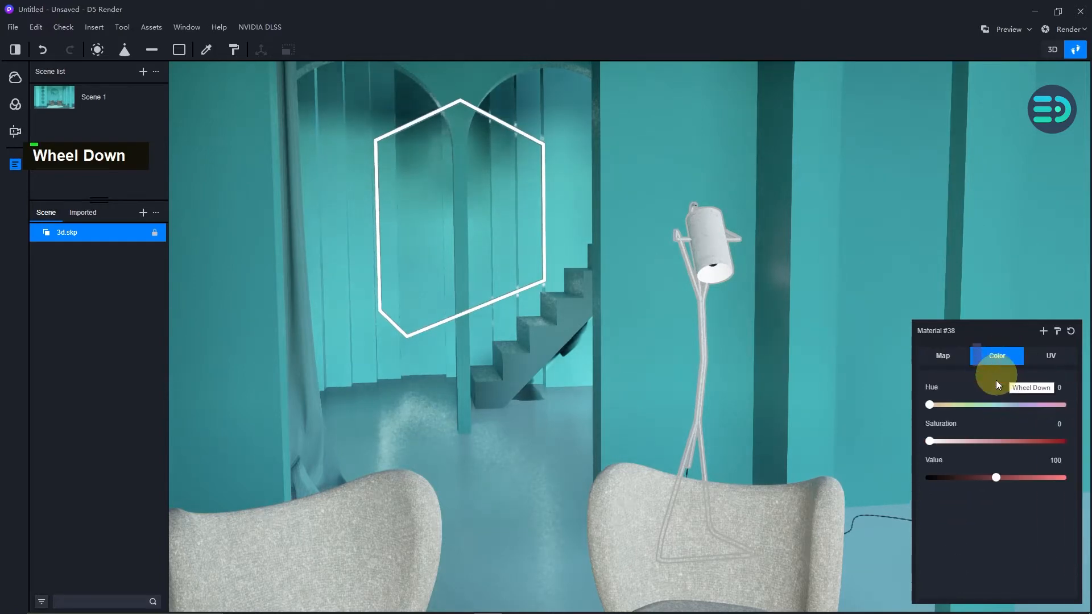
drag(929, 404, 986, 405)
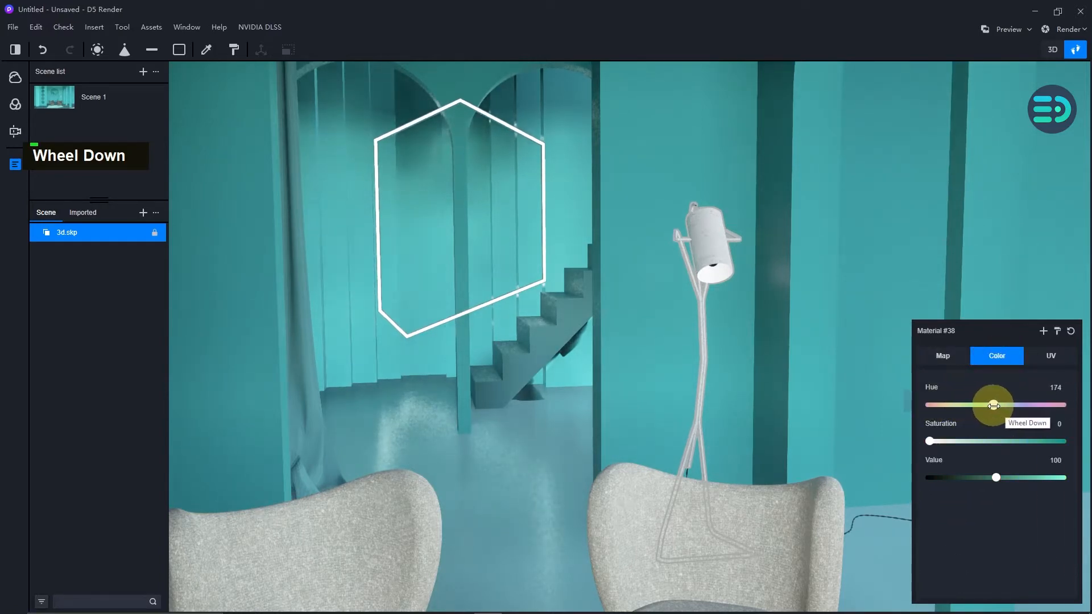
scroll(993, 406, down, 1)
drag(930, 441, 1035, 441)
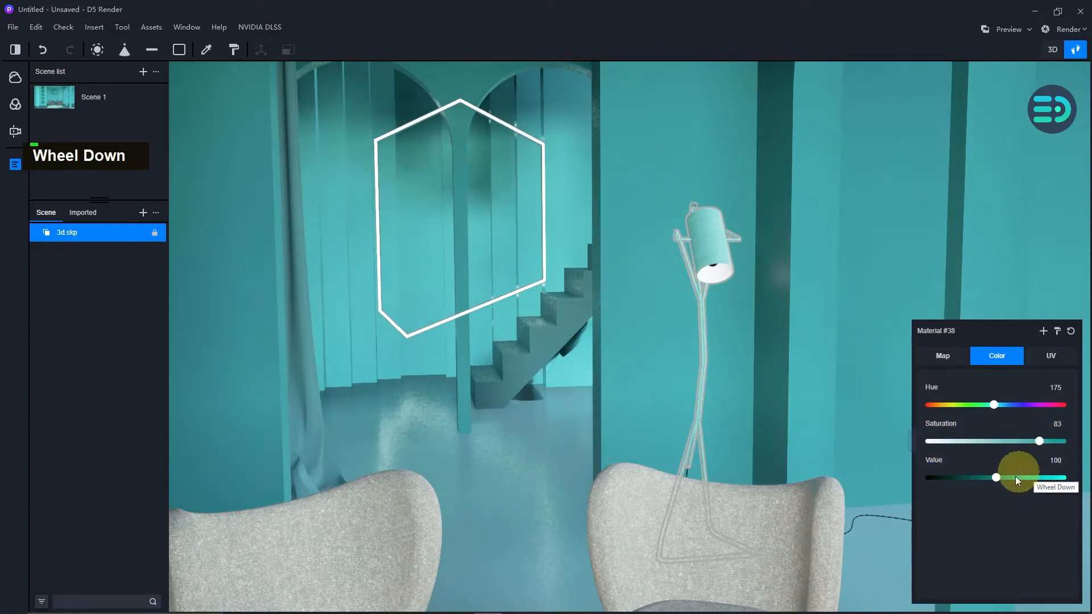
drag(996, 478, 935, 478)
Recolour the armchairs' fabric material to teal with hue 186, saturation 90 and value 35.
key(s)
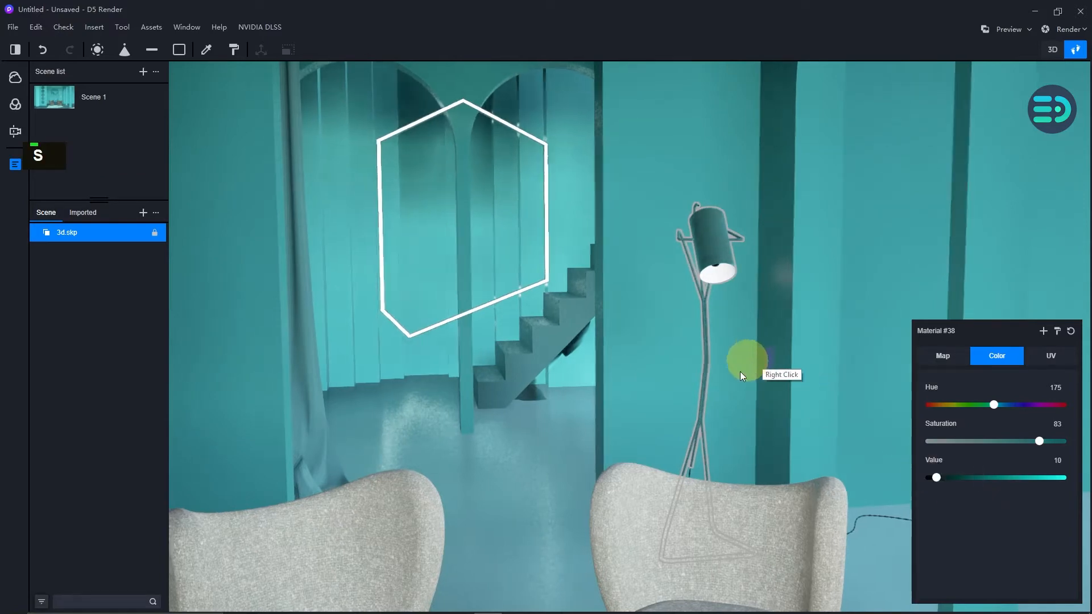
key(d)
right_drag(739, 371, 637, 424)
key(s)
key(w)
key(a)
click(206, 50)
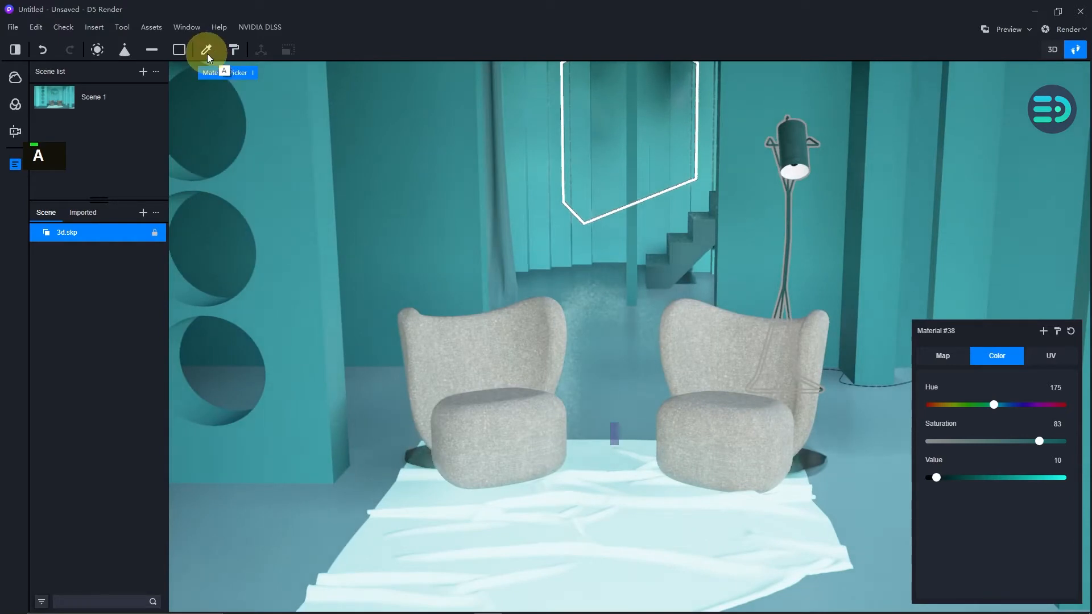
click(471, 330)
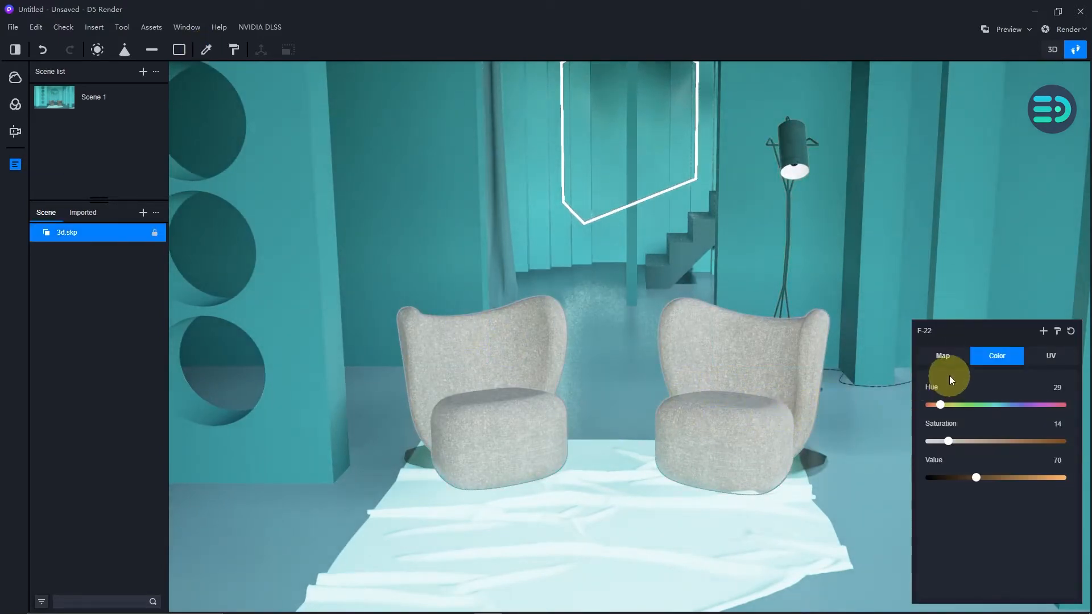
drag(941, 405, 996, 403)
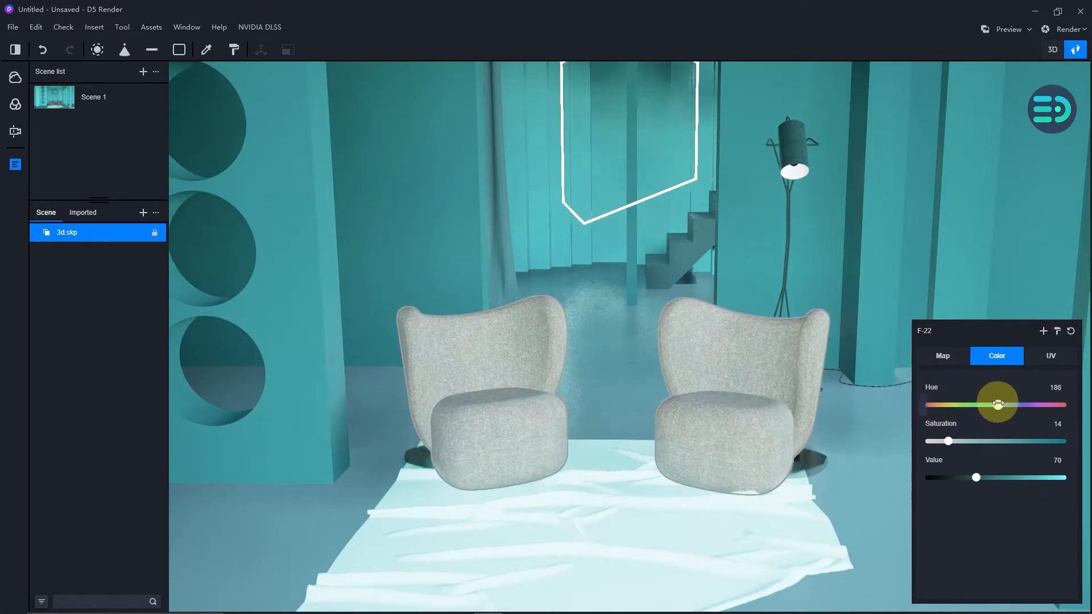
drag(947, 441, 1049, 441)
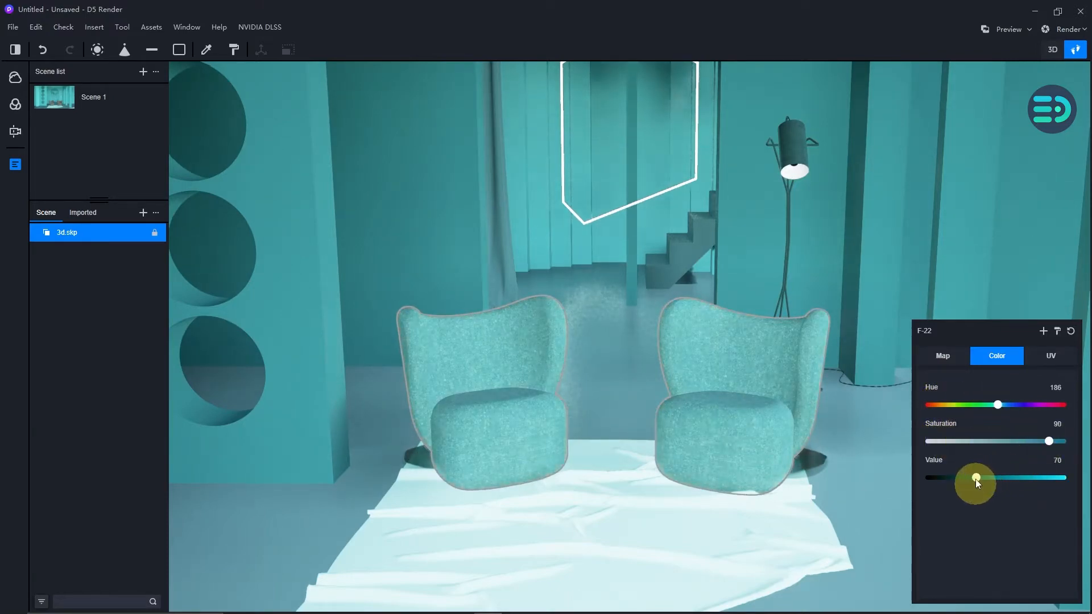
drag(975, 479, 953, 477)
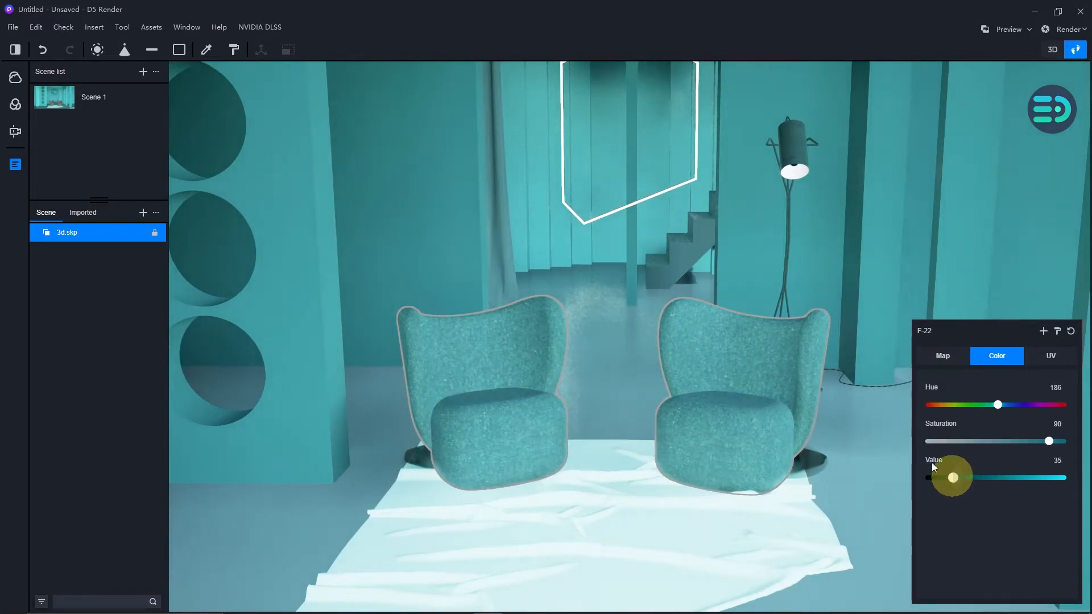
Darken the rumpled rug's material by setting its saturation to 88 and value to 8.
click(206, 49)
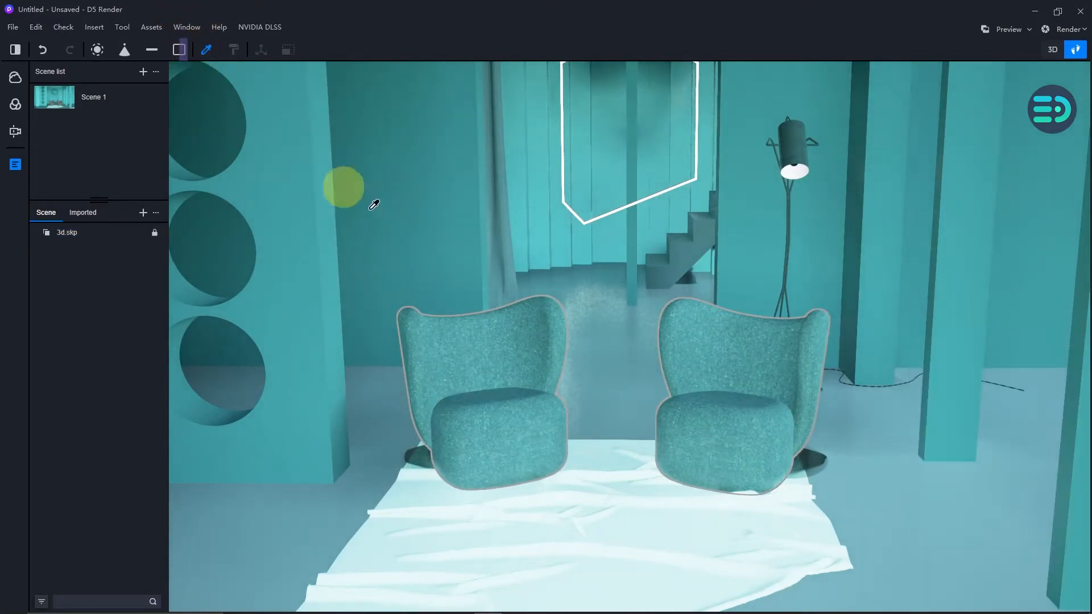
click(633, 493)
drag(967, 478, 941, 478)
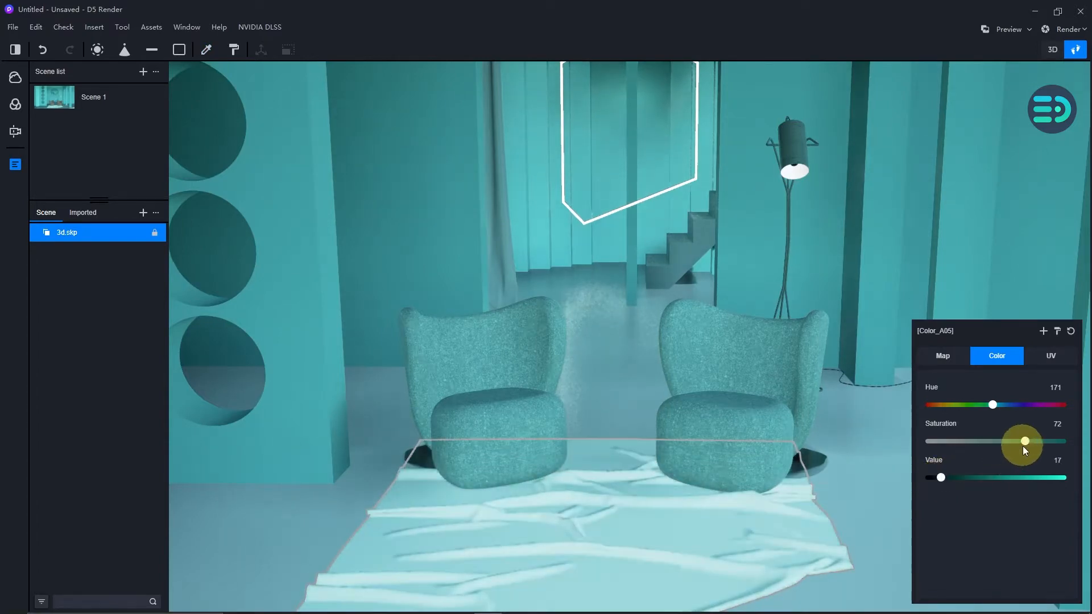
drag(1025, 441, 1056, 438)
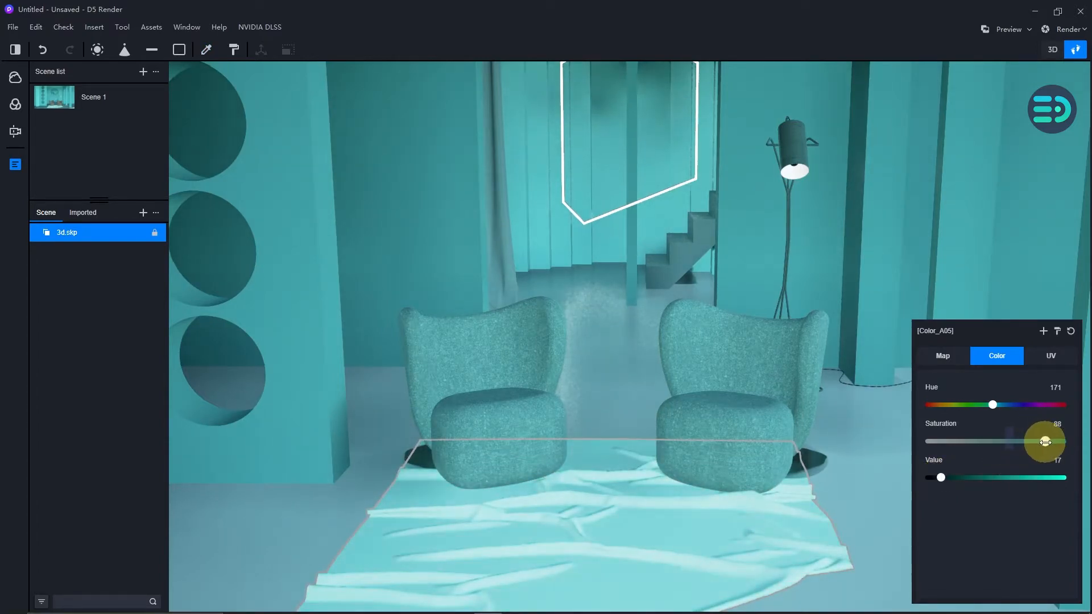
right_drag(706, 448, 710, 563)
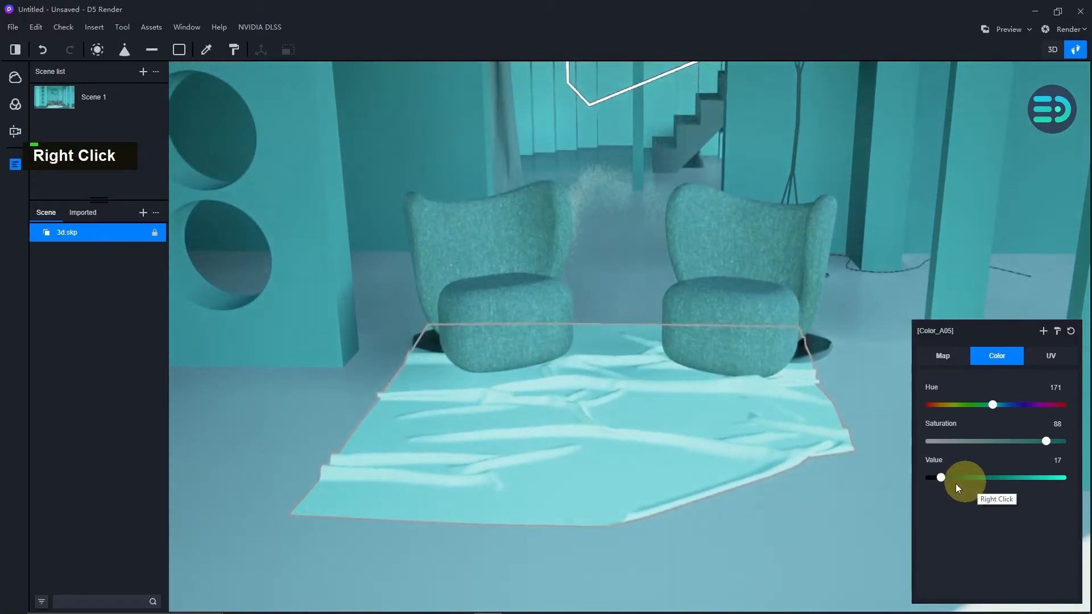
drag(941, 477, 935, 478)
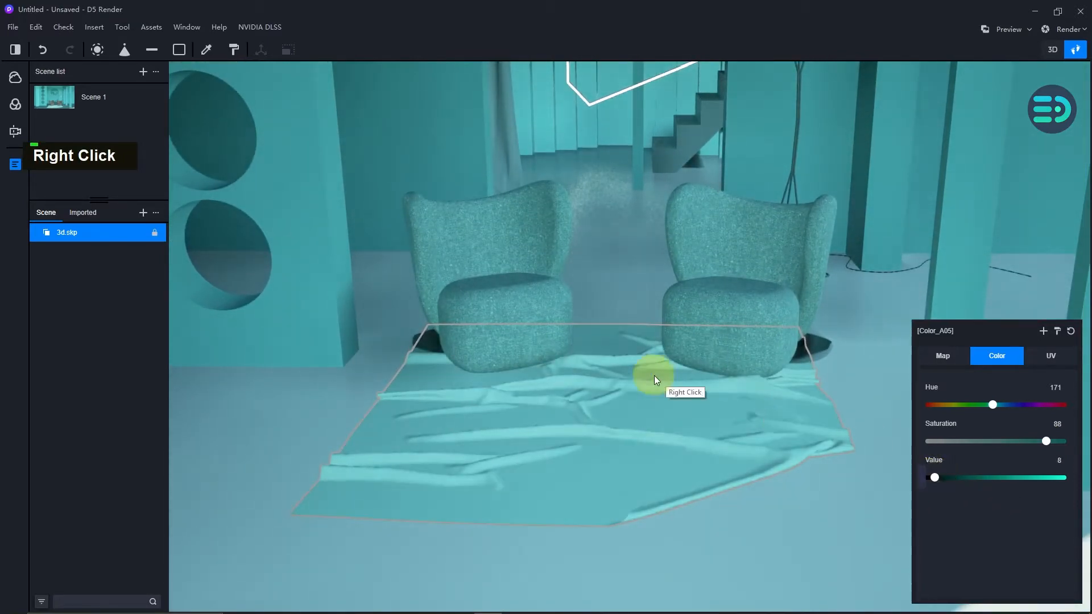
Give the black plastic bulb socket inside the lampshade roughness 0.06 and metal 0.22.
right_drag(653, 375, 754, 190)
key(s)
key(w)
key(w)
key(w)
key(w)
right_drag(642, 346, 765, 312)
key(w)
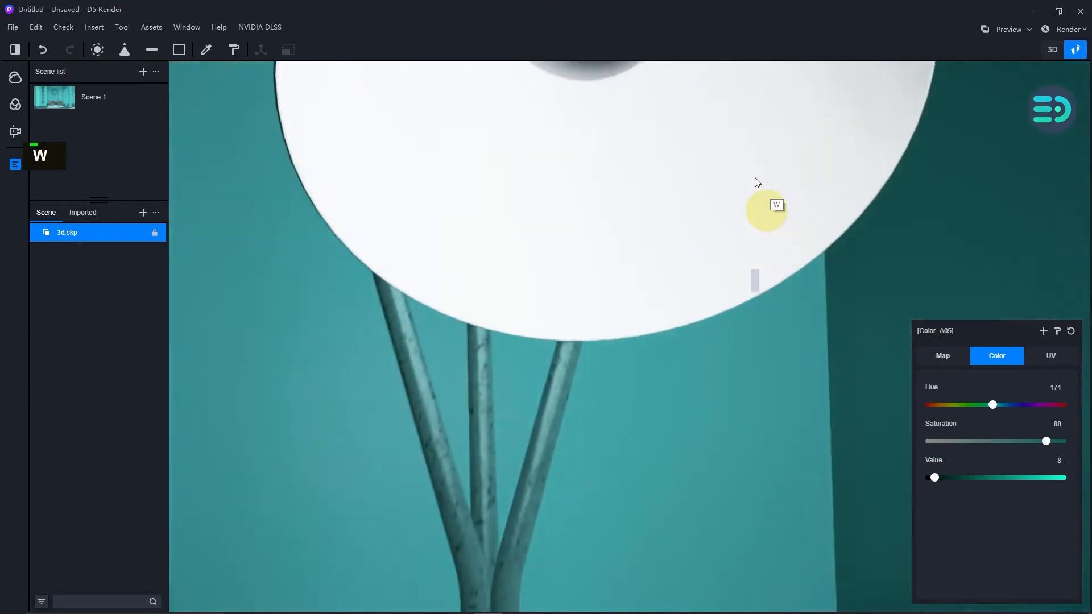
key(s)
right_drag(757, 181, 749, 155)
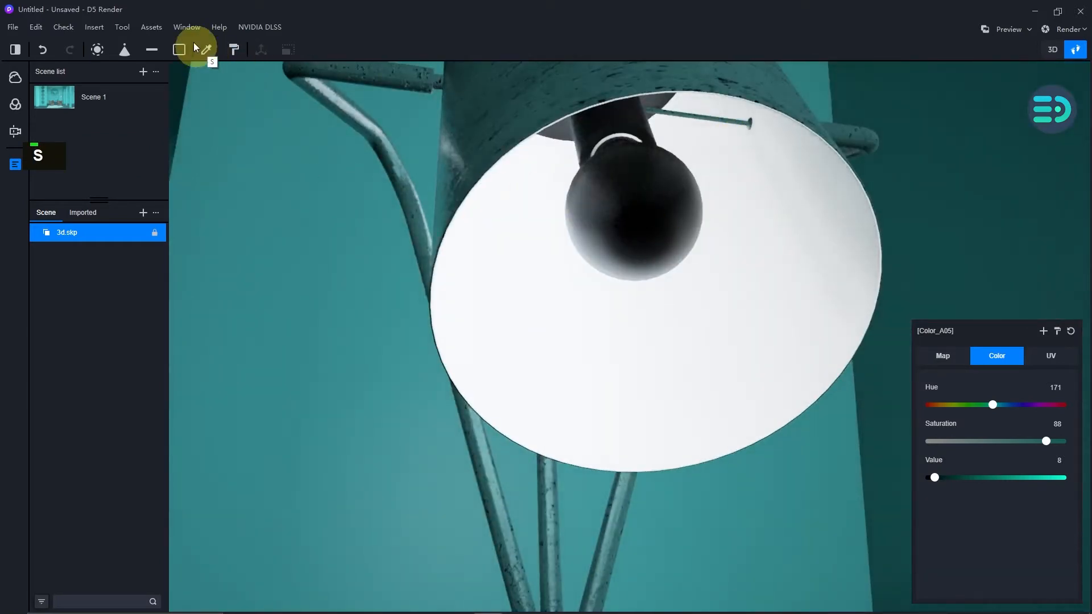
click(205, 50)
click(616, 114)
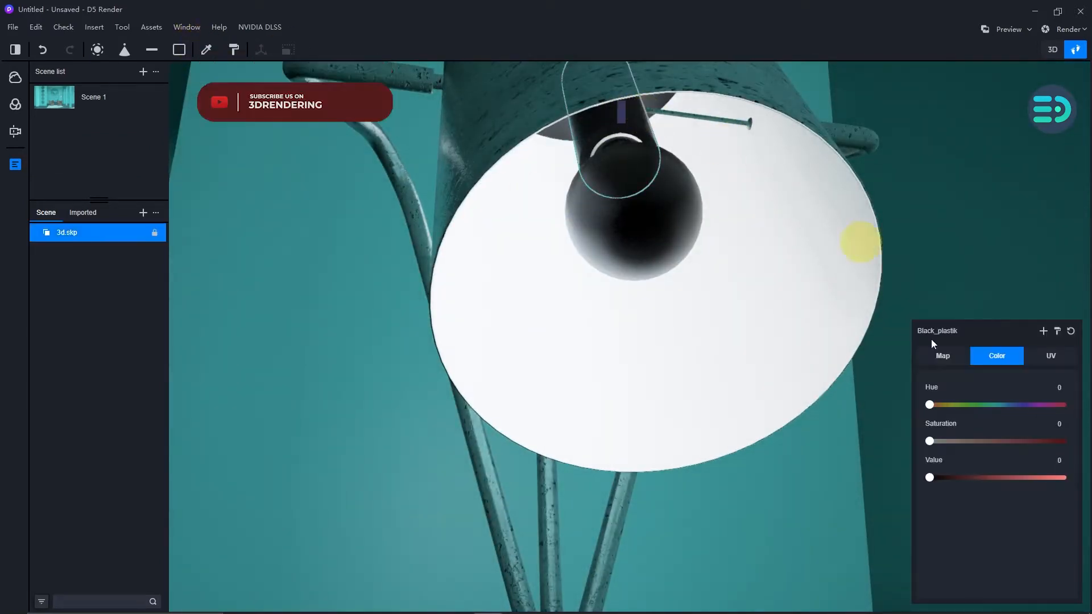
click(960, 360)
click(967, 557)
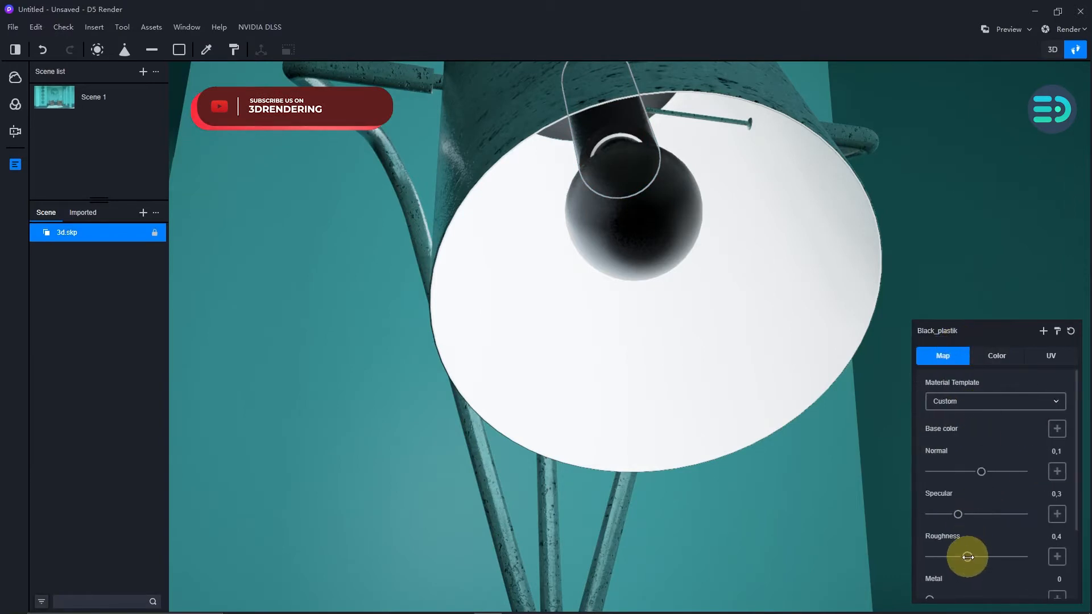
drag(967, 557, 937, 558)
scroll(943, 558, down, 2)
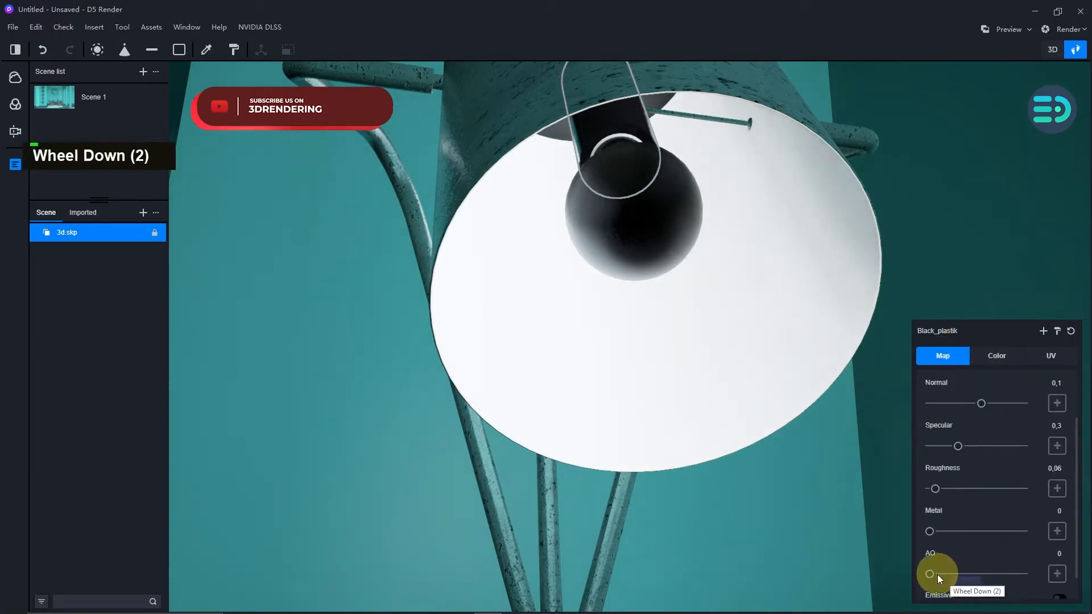
drag(930, 531, 949, 531)
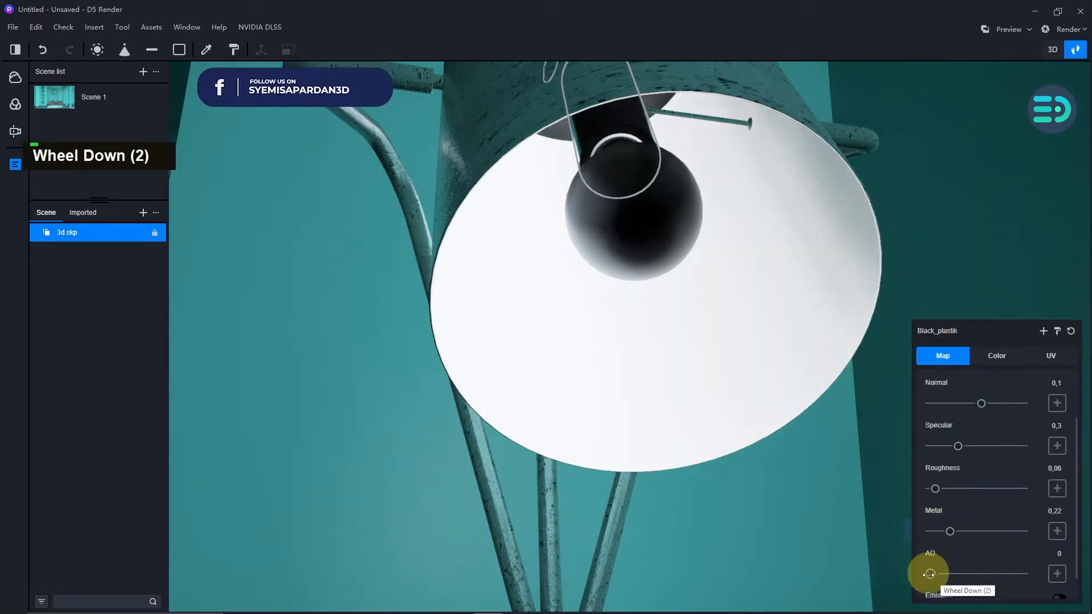
drag(928, 574, 929, 575)
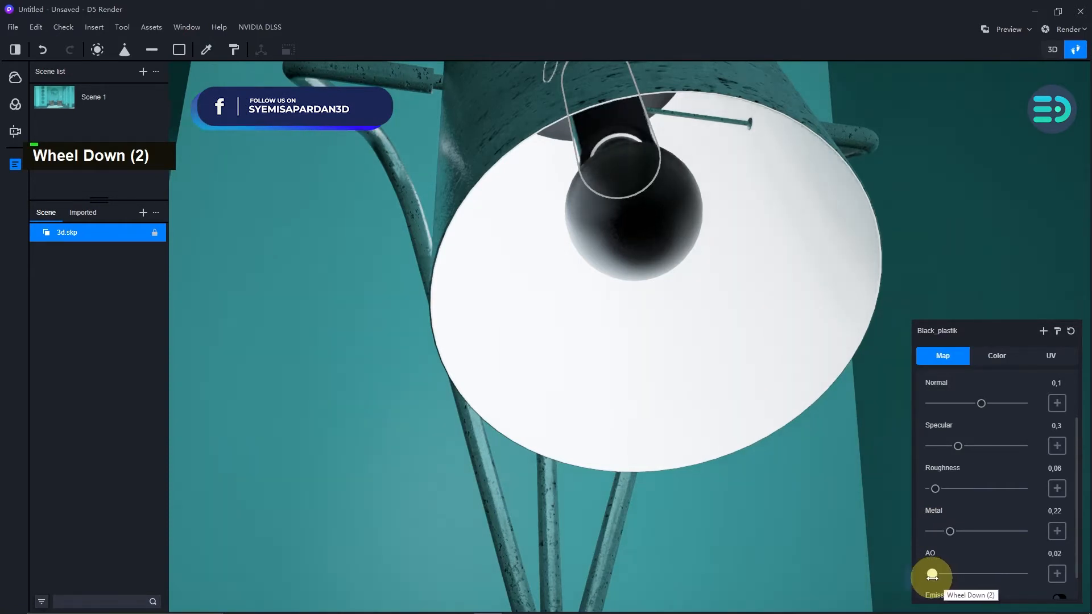
Apply the Normal Glass material from the online asset library to the floor lamp's bulb.
click(147, 28)
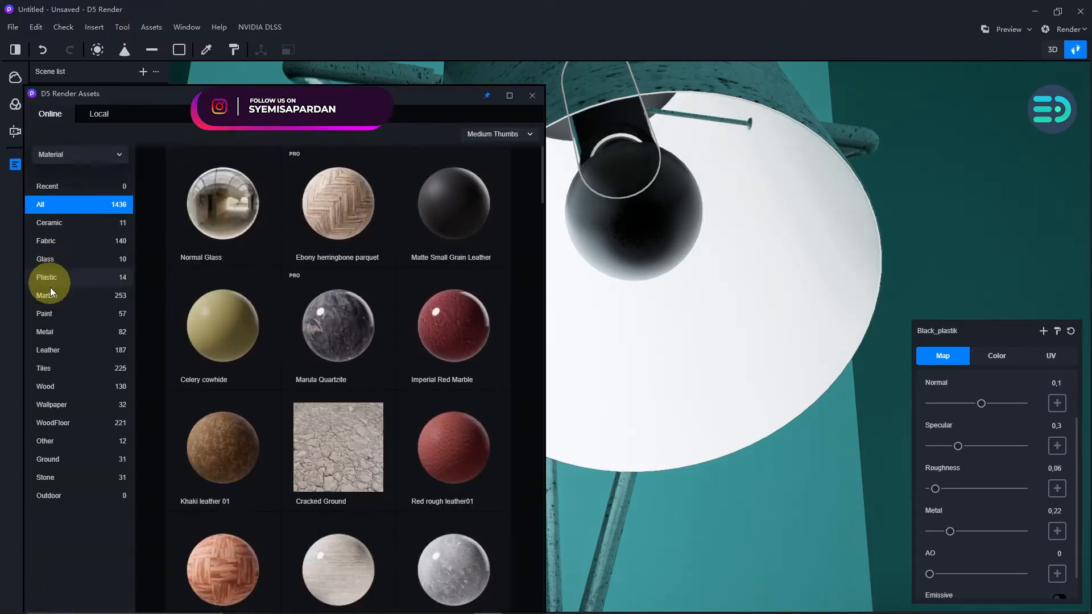
click(46, 259)
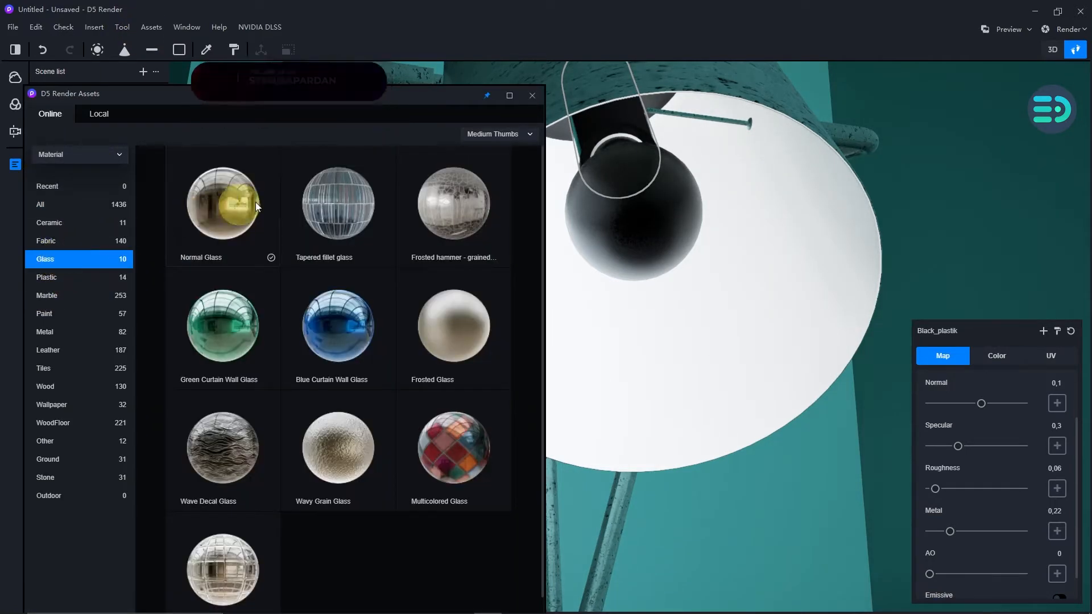
click(239, 200)
drag(619, 207, 619, 207)
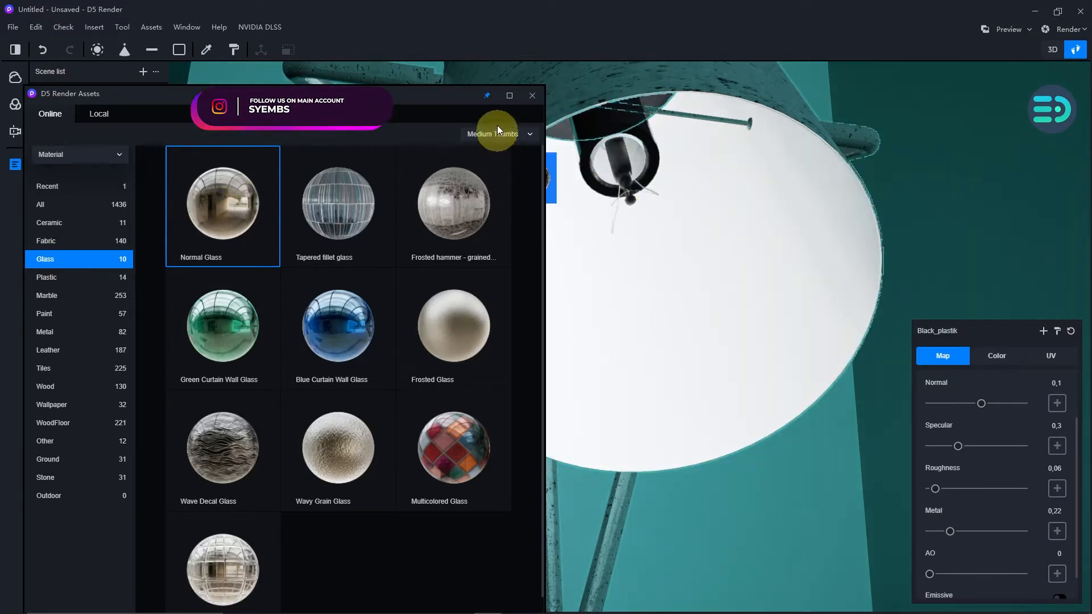
click(535, 95)
Back away from the lamp to examine the whole lounge with its recoloured armchairs, rug and lamp.
right_drag(832, 252, 688, 567)
key(s)
key(s)
key(s)
key(s)
key(s)
key(s)
key(s)
key(s)
key(s)
key(s)
key(s)
key(w)
key(s)
drag(688, 568, 688, 567)
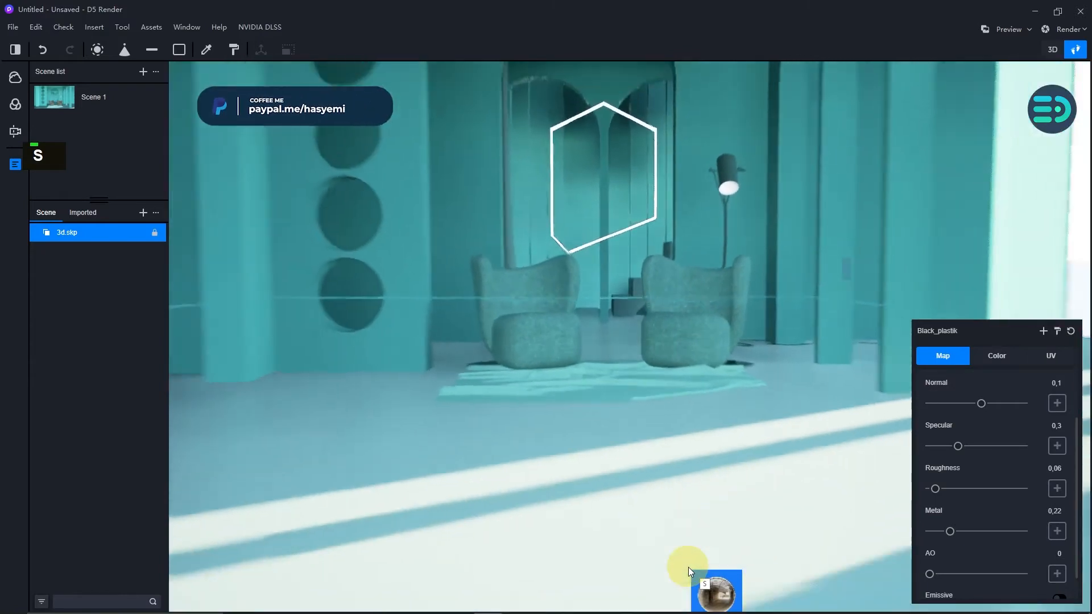
right_drag(688, 567, 690, 534)
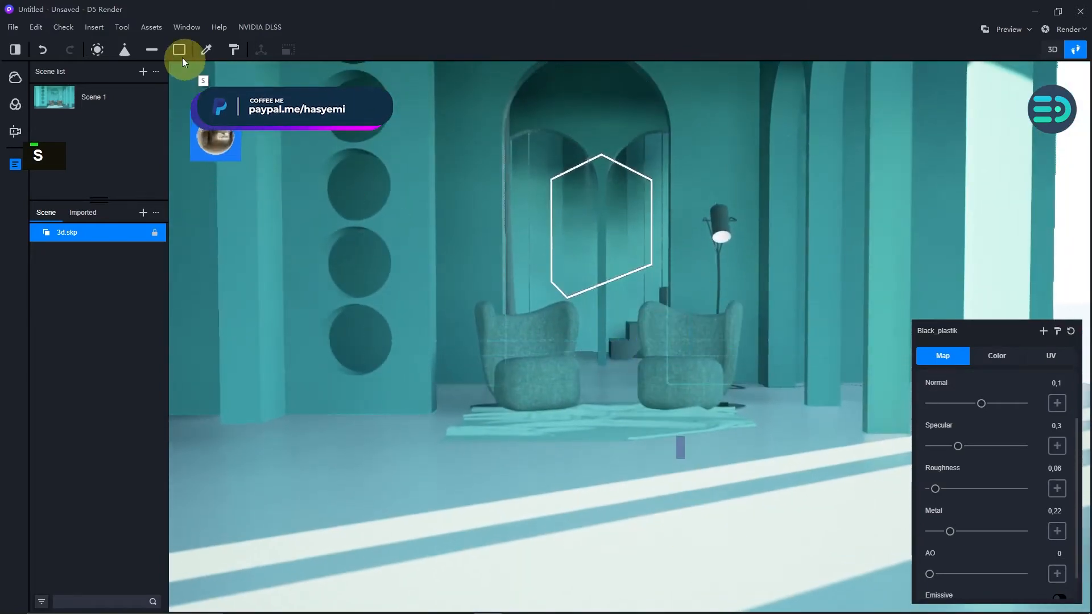
Place a spotlight inside the floor lamp's shade.
click(123, 49)
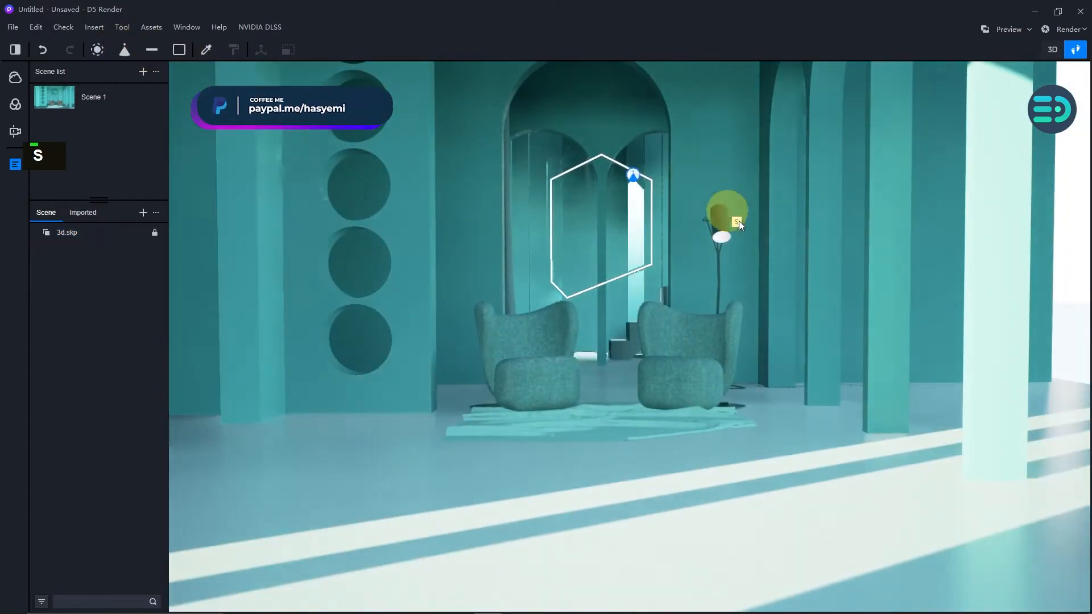
right_click(725, 213)
key(w)
key(w)
key(w)
key(w)
key(w)
key(d)
right_drag(793, 122, 638, 220)
key(s)
key(s)
key(s)
key(s)
key(s)
key(w)
key(w)
key(s)
key(d)
key(a)
key(d)
key(a)
scroll(701, 260, up, 1)
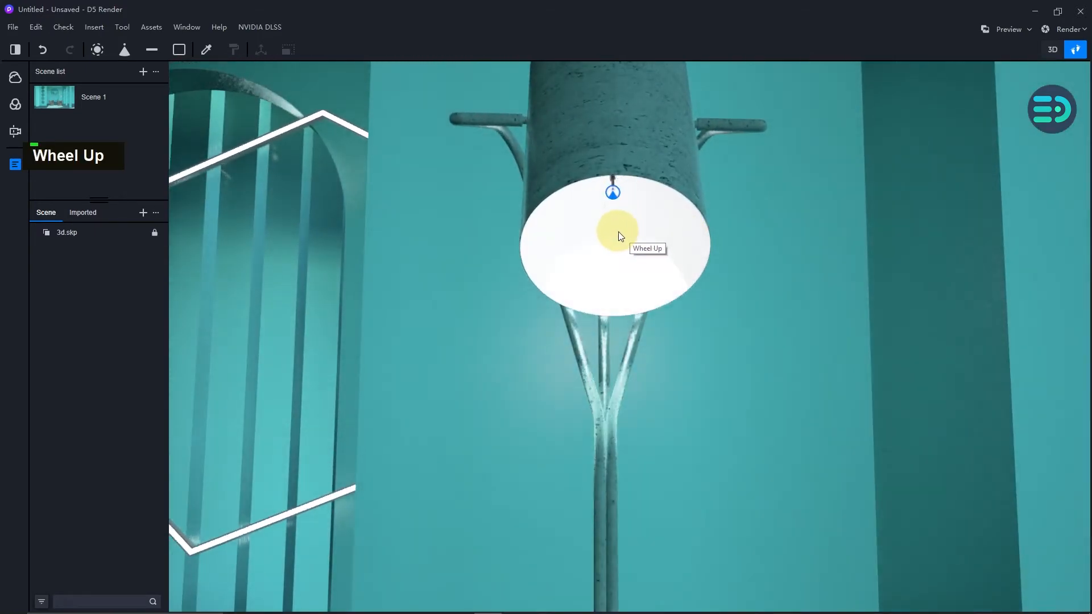
click(618, 234)
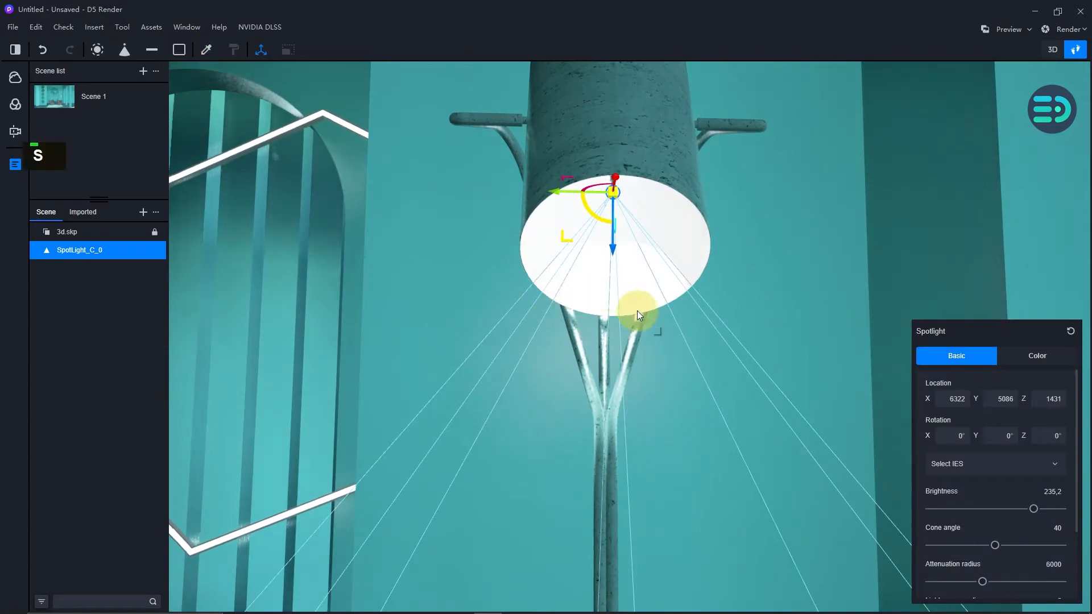
Tilt the spotlight to -40.2° about X, following the lampshade's angle as seen from the side.
key(s)
right_drag(563, 316, 1066, 360)
key(a)
key(a)
key(d)
key(s)
key(w)
key(a)
key(s)
key(a)
key(d)
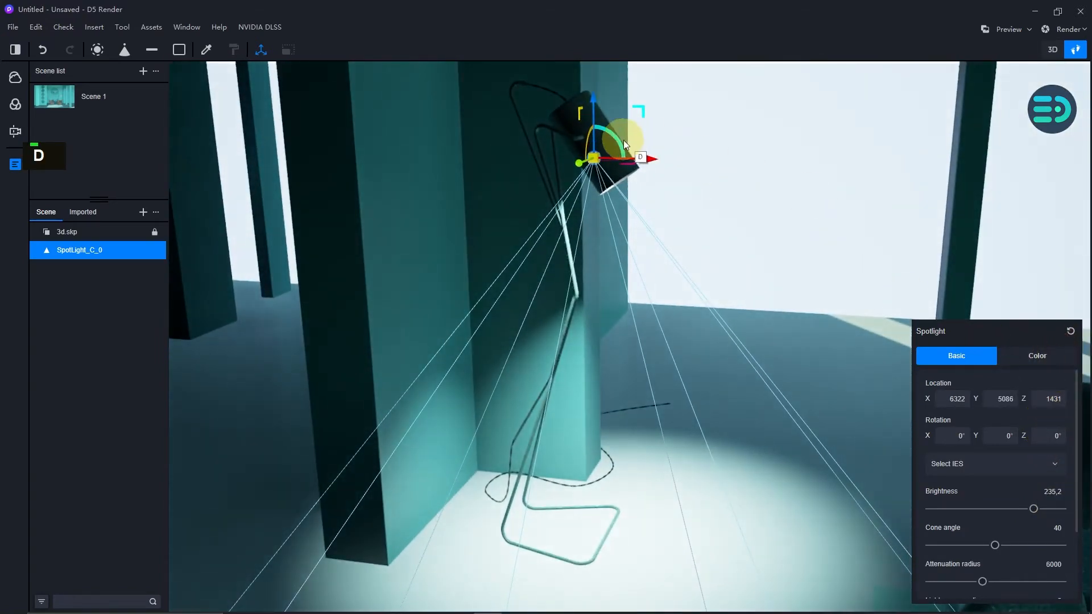
drag(618, 143, 602, 121)
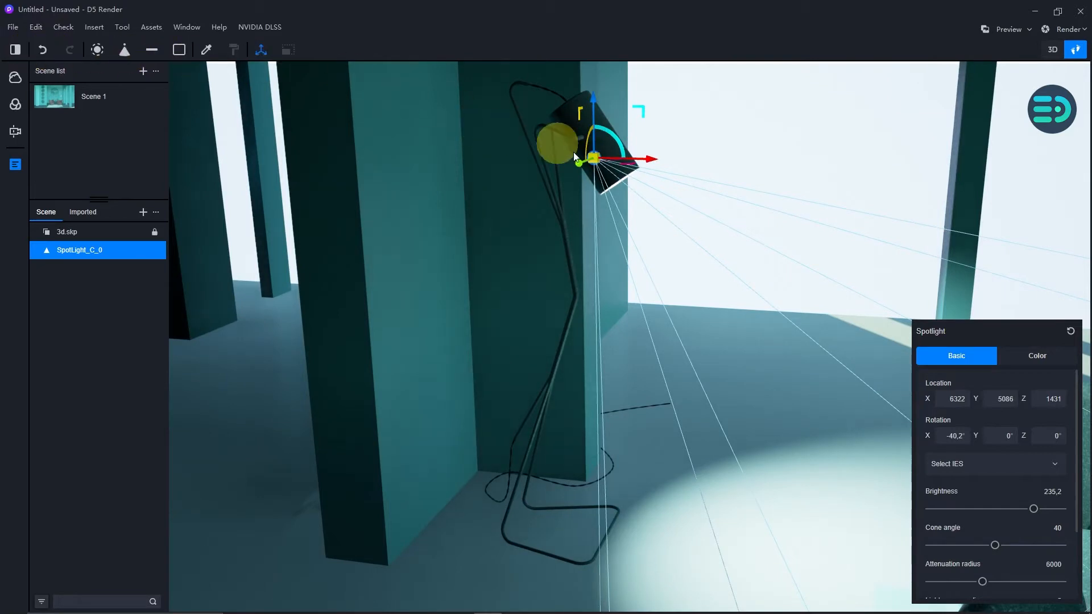
Adjust the spotlight in the shade to location X 6302, Z 1462, X rotation -30.8° and cone angle 28.5.
drag(651, 164, 659, 157)
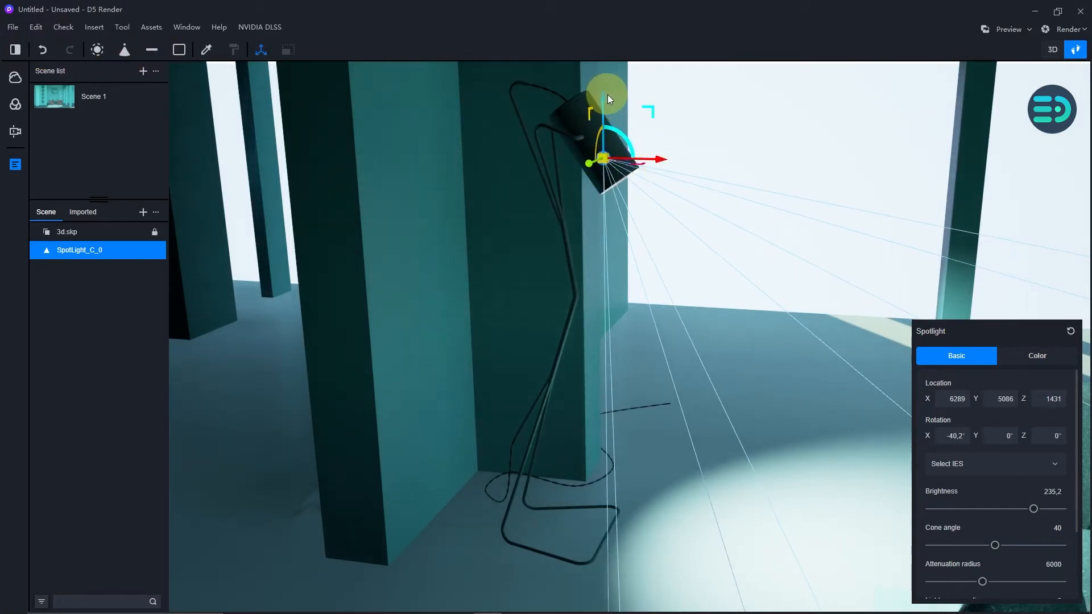
drag(604, 91, 604, 87)
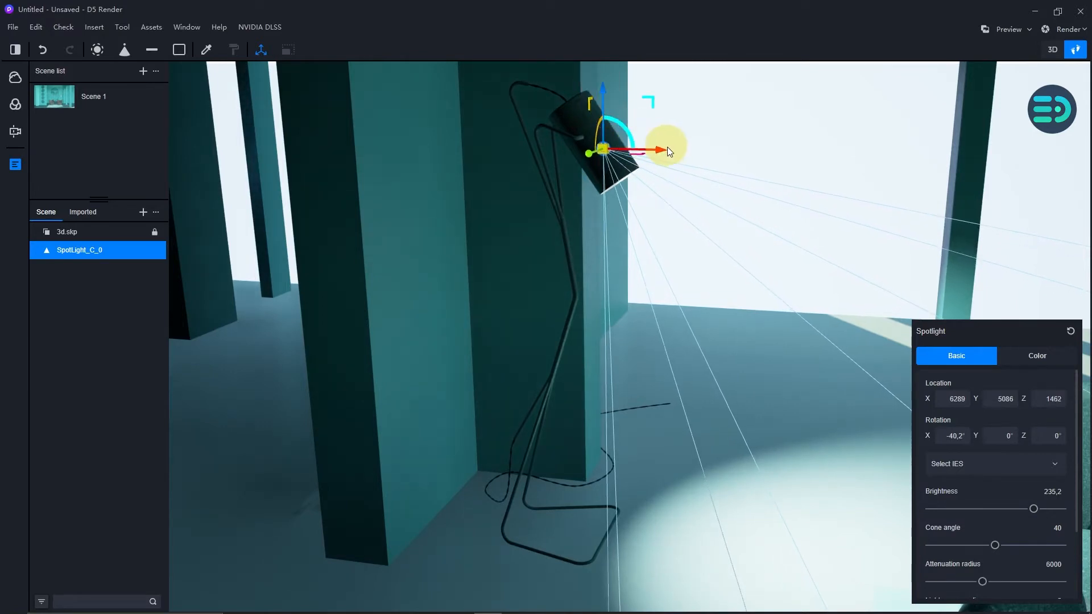
mouse_move(667, 148)
mouse_down()
mouse_move(619, 128)
mouse_move(615, 146)
mouse_move(659, 150)
mouse_up()
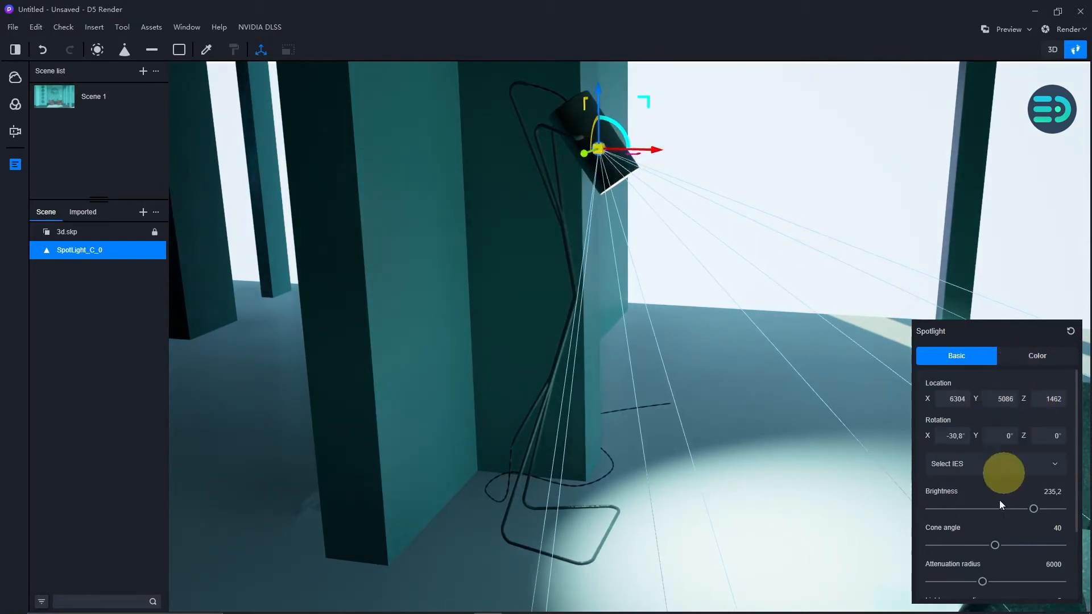
drag(979, 545, 976, 545)
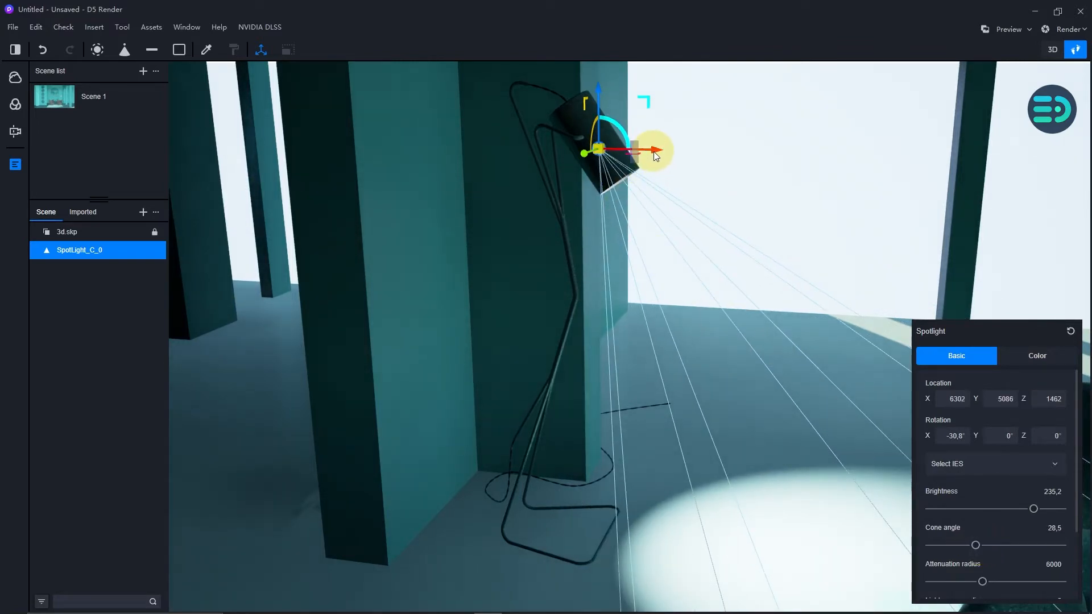
Shift the lamp's spotlight to location X 6291 and reduce its brightness to 66.5.
drag(654, 152, 658, 151)
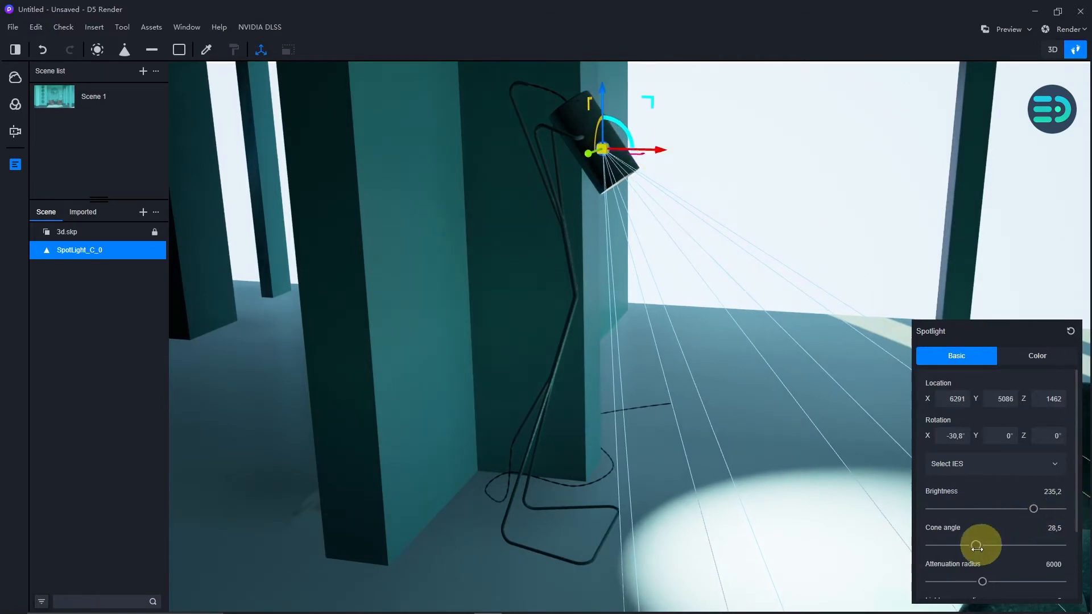
drag(956, 547, 971, 545)
drag(1032, 508, 959, 509)
Apply the default IES 04 profile to the spotlight, with brightness 35.2 and attenuation radius 2878.
click(1012, 464)
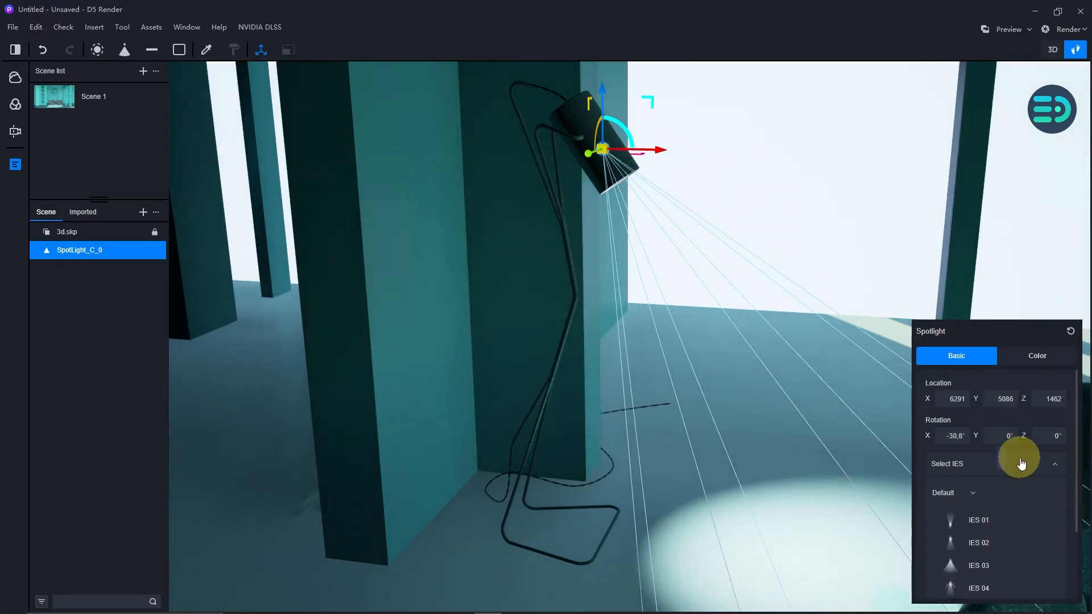
click(970, 589)
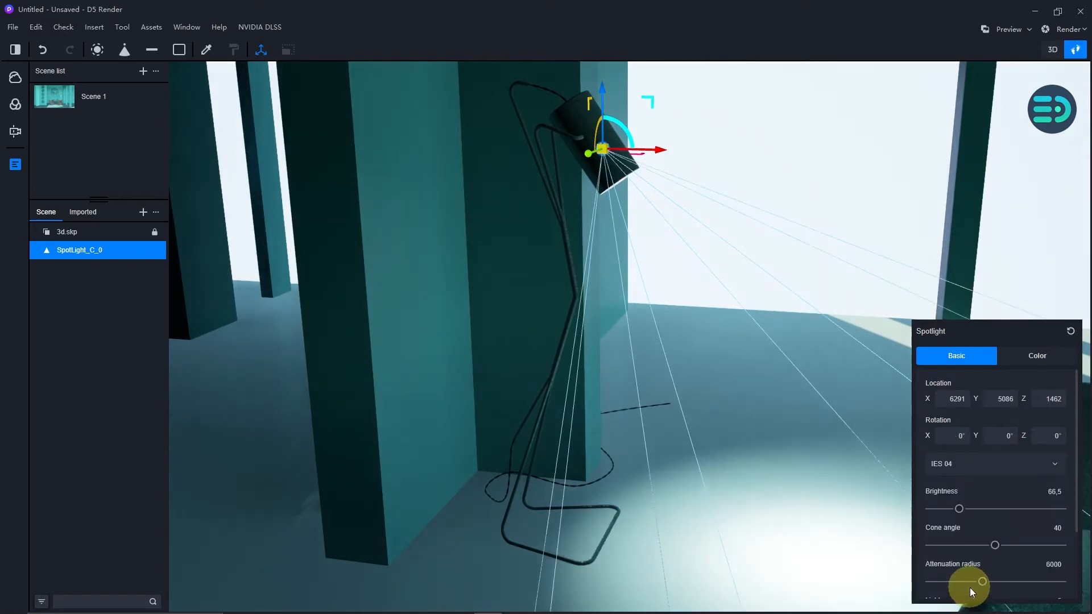
mouse_move(955, 508)
mouse_down()
mouse_move(935, 506)
mouse_move(945, 510)
mouse_up()
drag(981, 581, 954, 581)
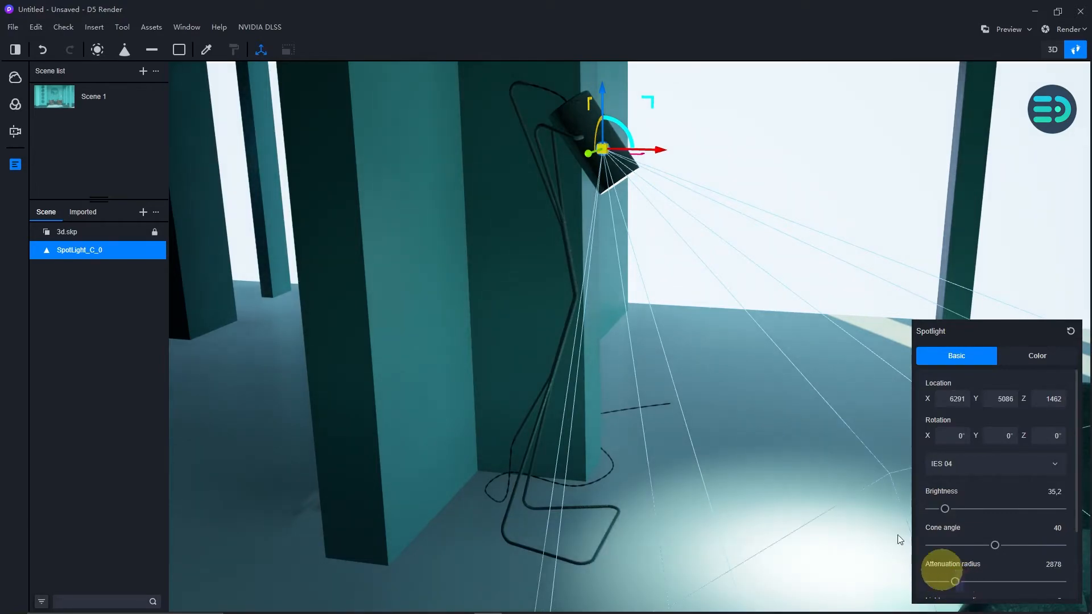
Back away from the lamp to examine how the spotlight falls across the armchairs and floor, and review its remaining settings.
right_drag(901, 536, 1087, 603)
key(d)
key(s)
key(d)
key(w)
key(d)
key(d)
key(d)
scroll(971, 513, down, 3)
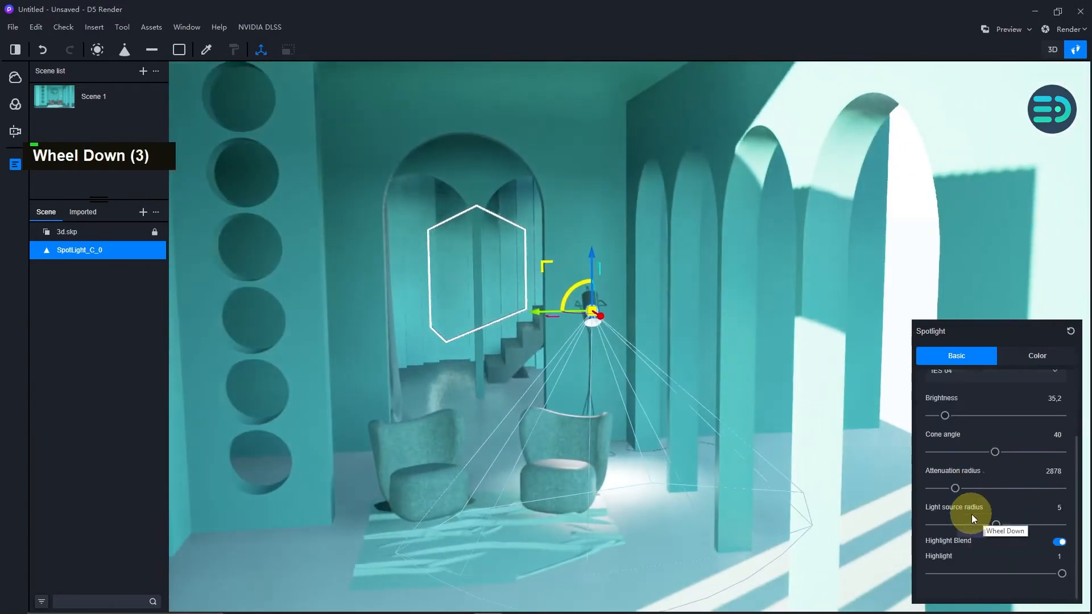
scroll(981, 498, up, 4)
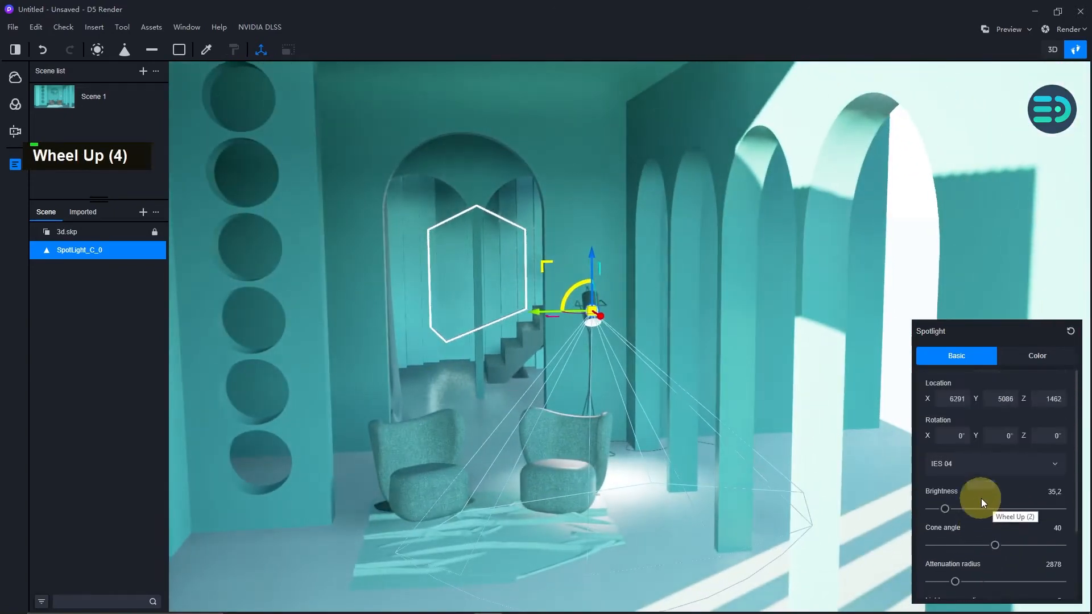
Set the spotlight's colour temperature to 10900 and its brightness to 11.7, judging the light from closer to the armchairs.
click(1016, 366)
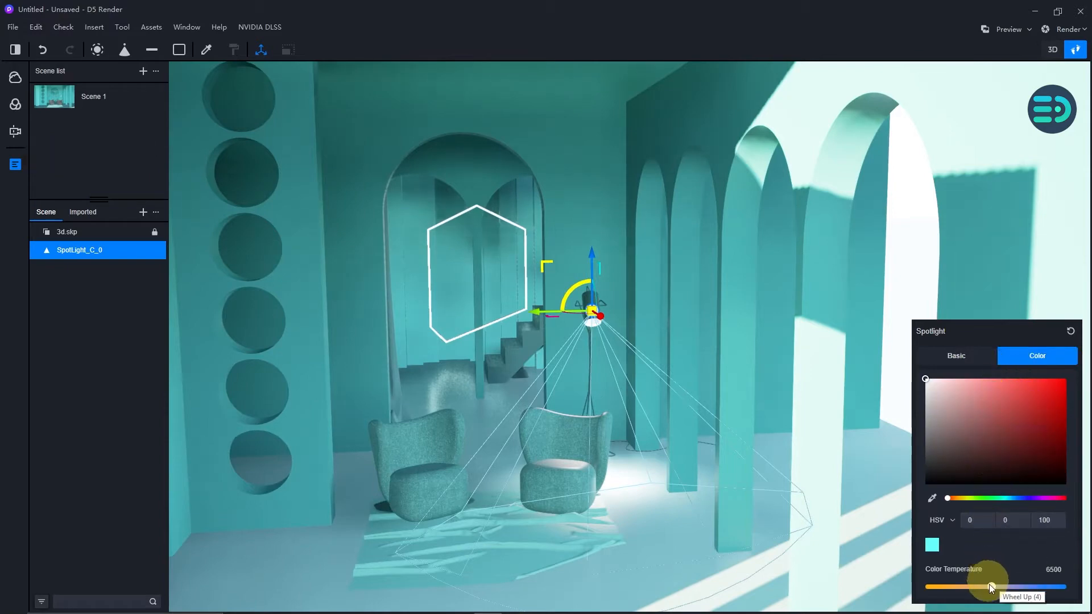
drag(991, 585, 1047, 590)
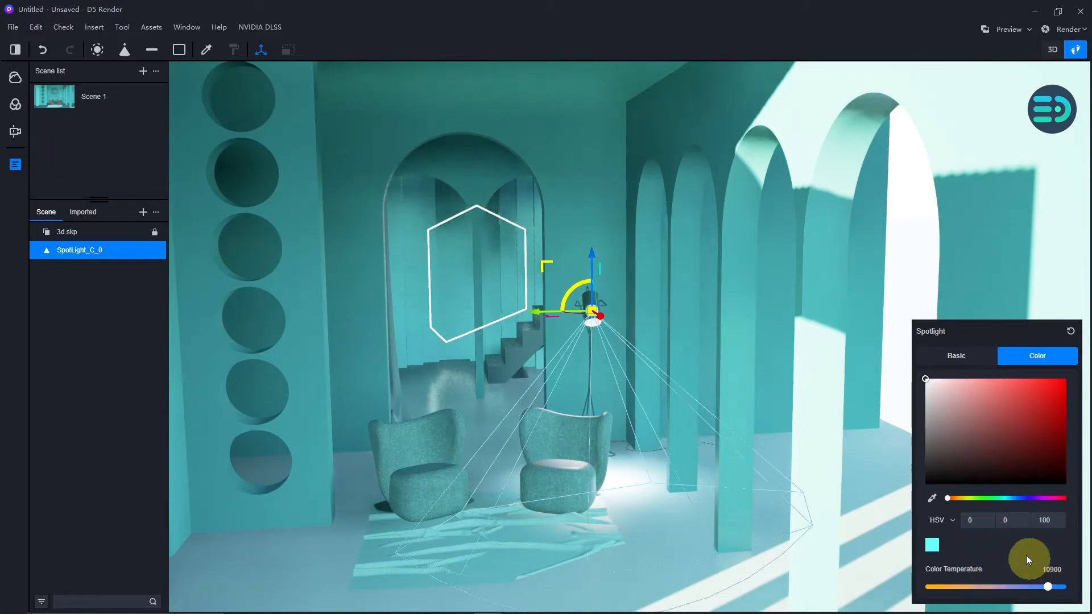
right_drag(703, 412, 543, 347)
key(w)
key(d)
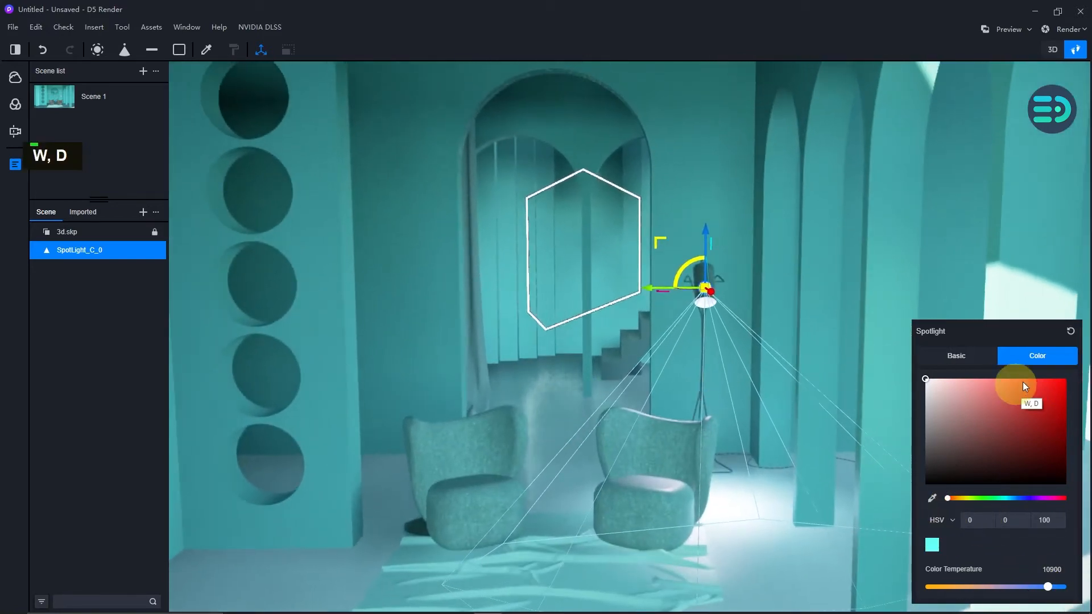
click(964, 365)
drag(949, 510, 931, 510)
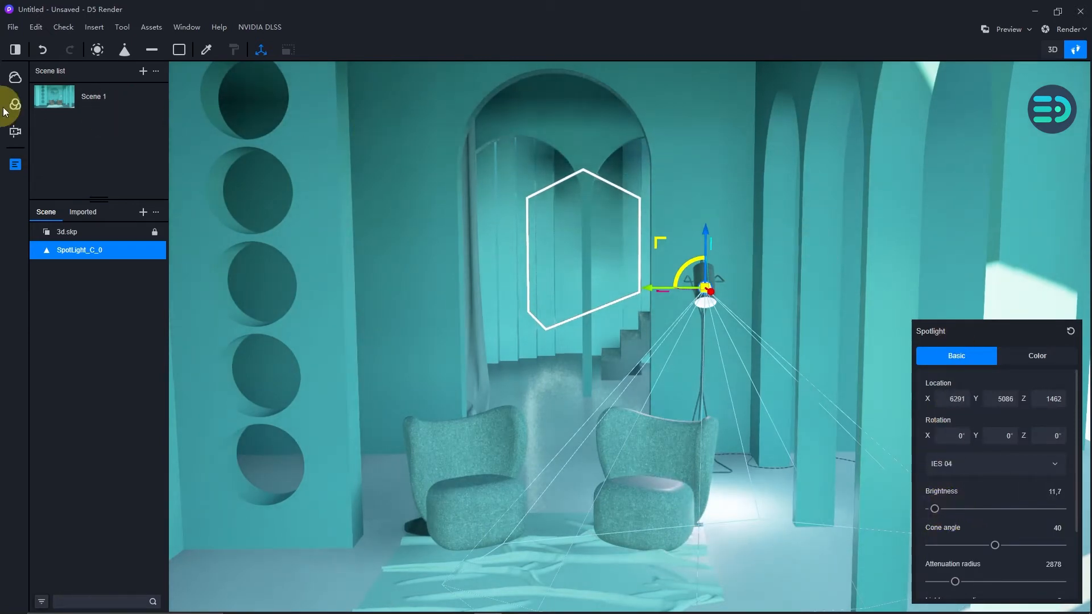
Return to the Scene 1 view and set the sun to 13:27 with a north offset of -94.5°.
click(53, 96)
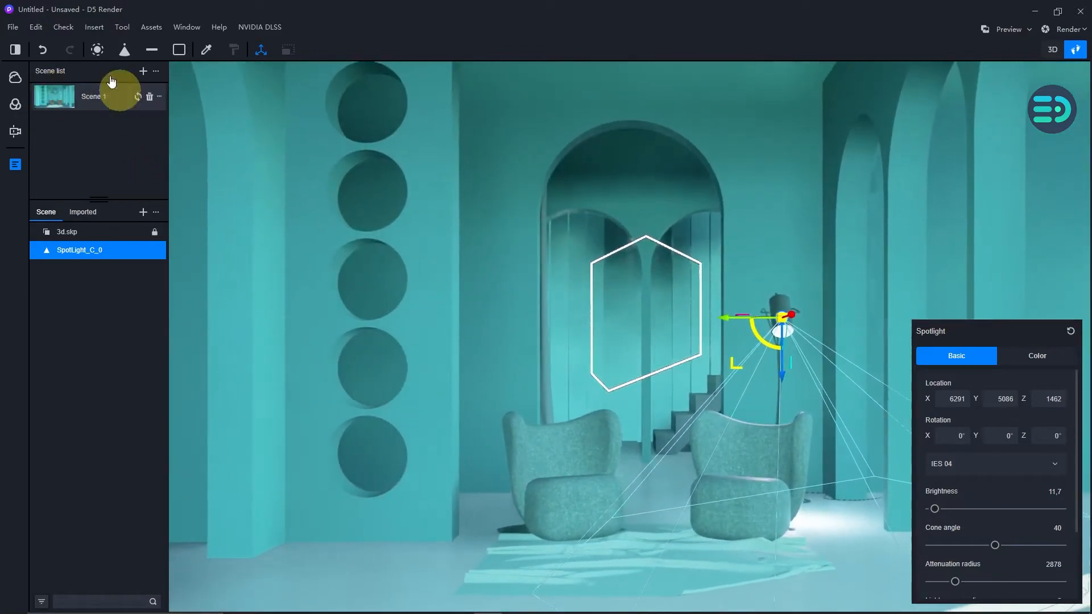
click(20, 77)
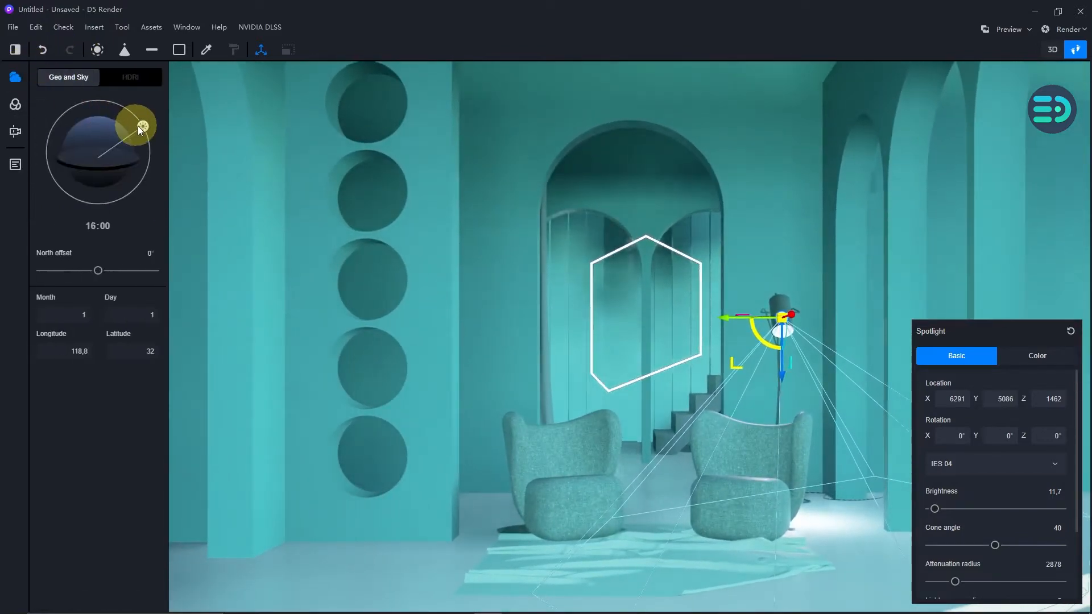
drag(138, 125, 143, 161)
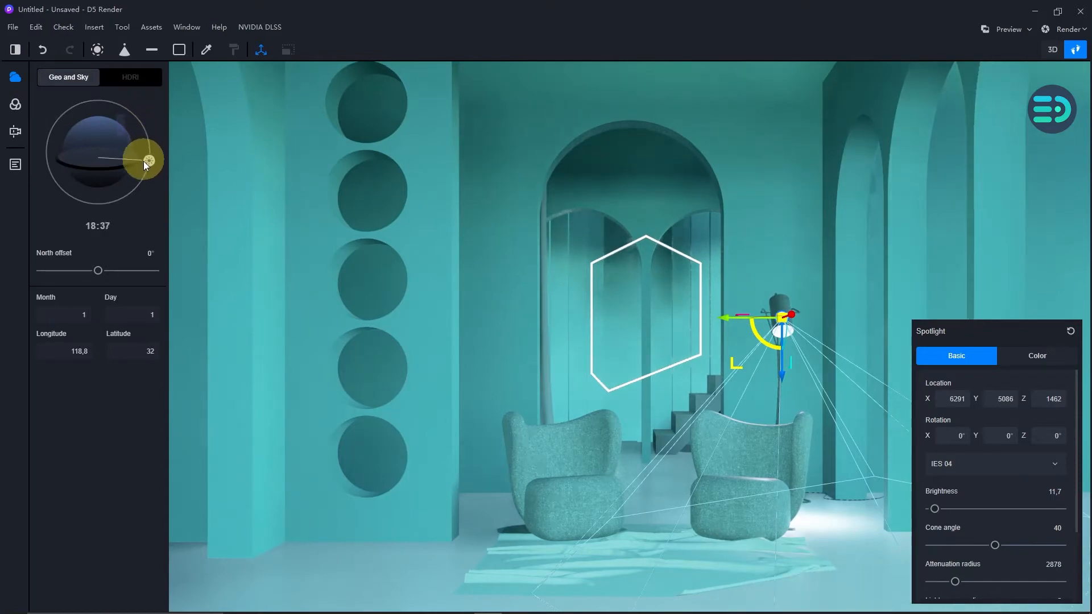
drag(87, 181, 117, 103)
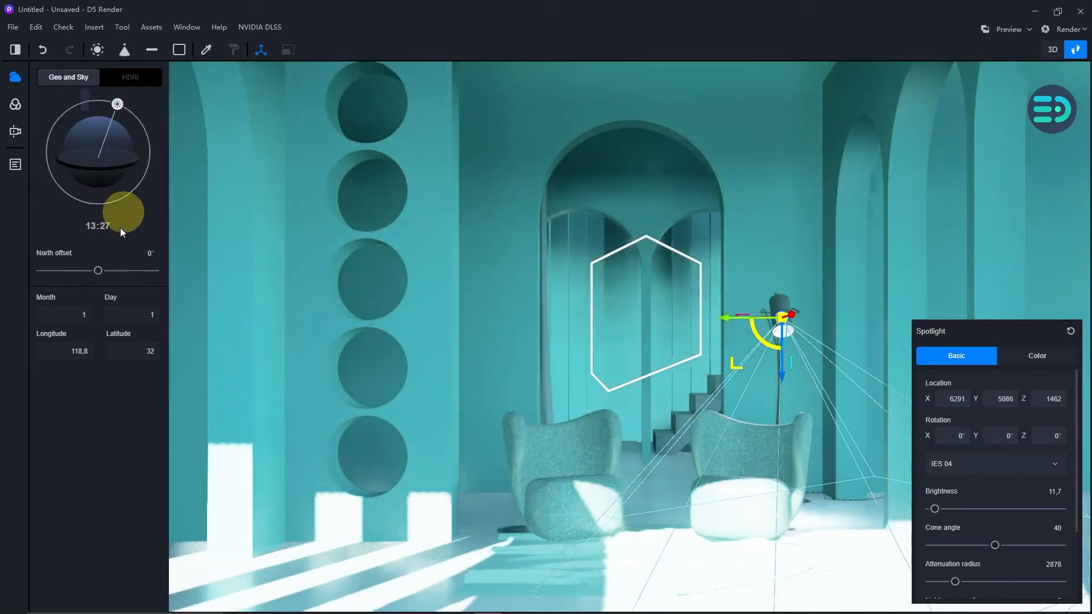
drag(98, 270, 69, 278)
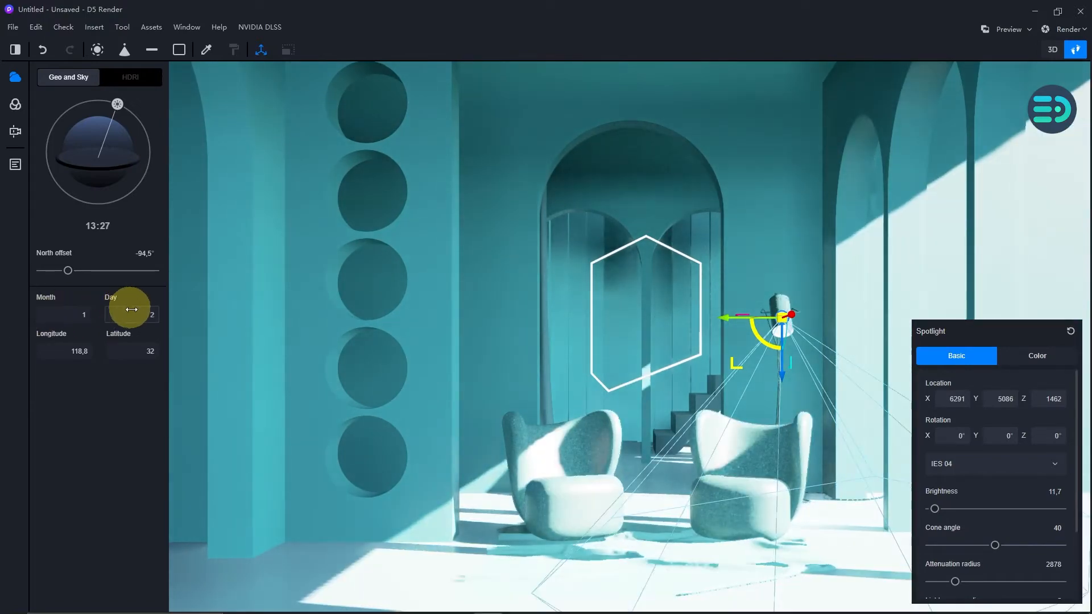
Set the sun's date to day 17 and its latitude to 57.2, casting sunlight onto the walls.
drag(131, 311, 1, 318)
click(138, 353)
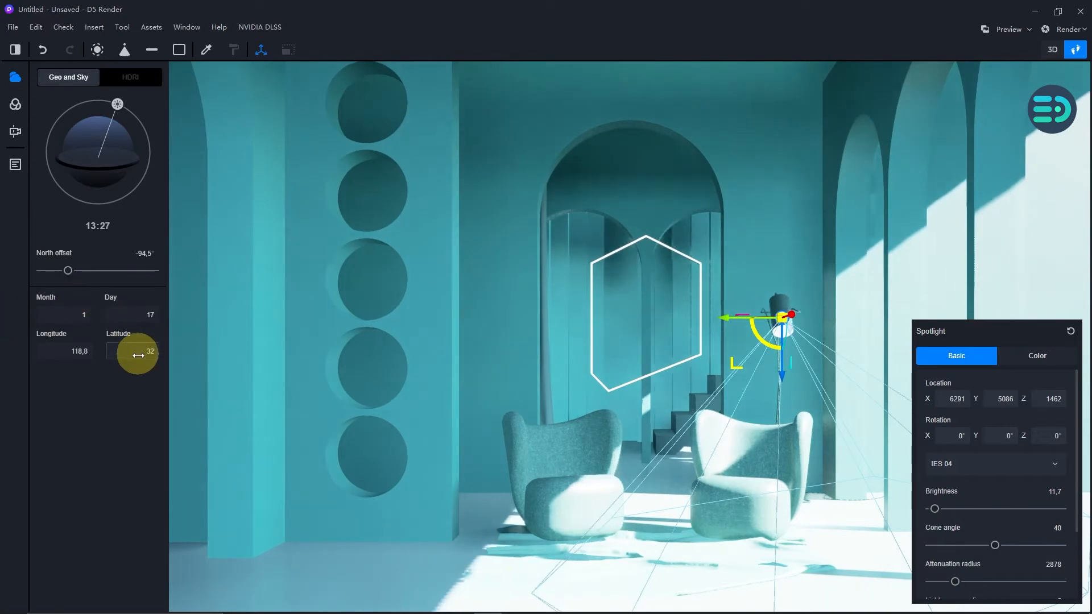
drag(143, 357, 286, 307)
drag(136, 351, 632, 339)
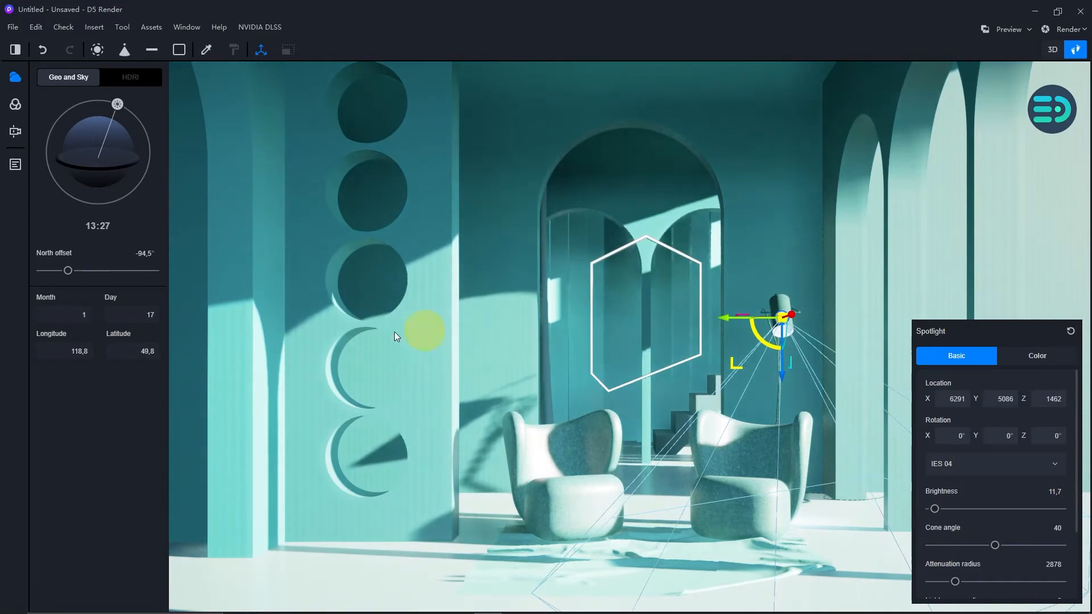
mouse_move(108, 336)
mouse_down()
mouse_move(138, 350)
mouse_move(954, 353)
mouse_up()
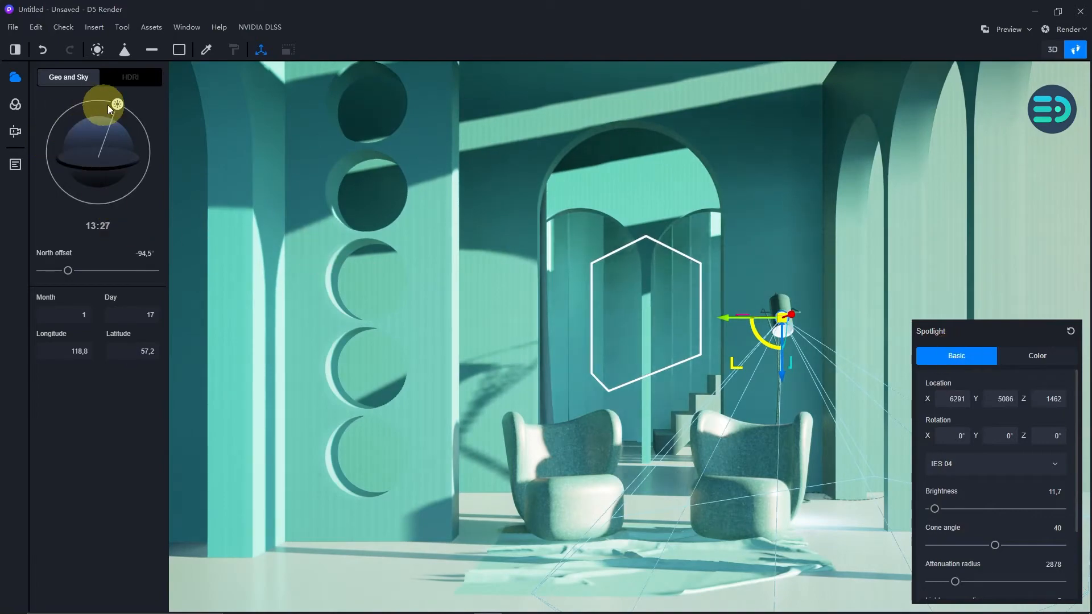
Set the time of day to 15:50 and the latitude to 48.6 for warmer, slanting sunlight.
drag(117, 104, 159, 114)
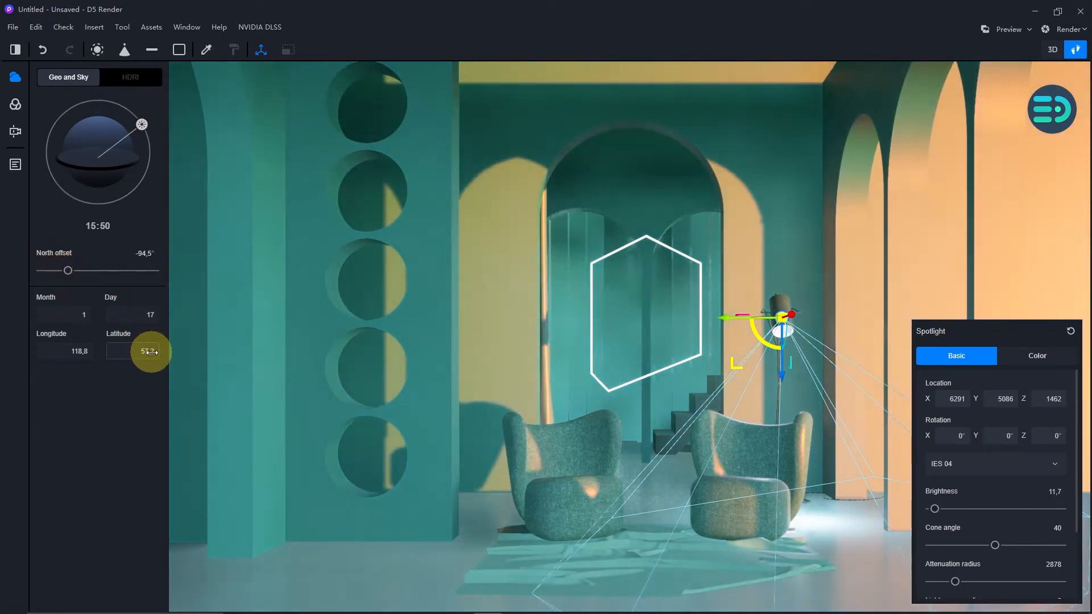
drag(150, 351, 2, 364)
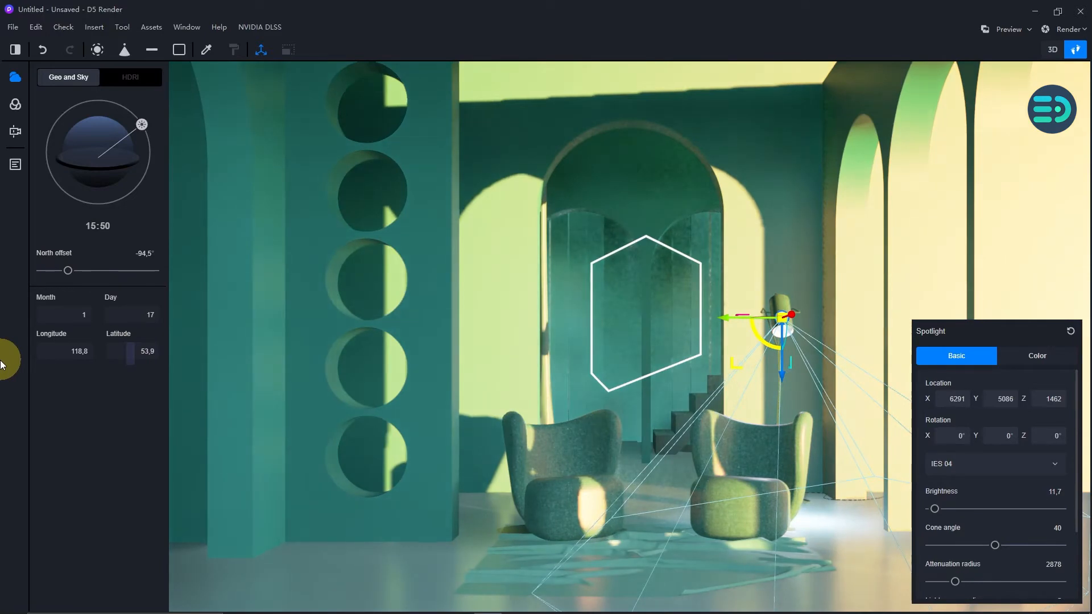
drag(127, 349, 82, 352)
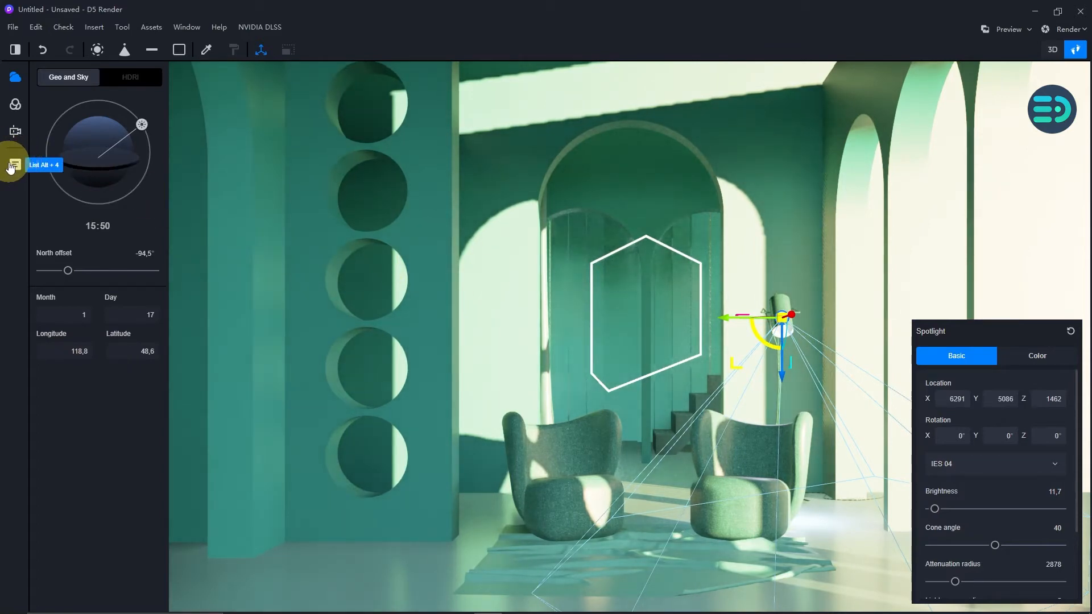
Update Scene 1 with the current view and sun lighting, and try the High Quality preview.
click(15, 132)
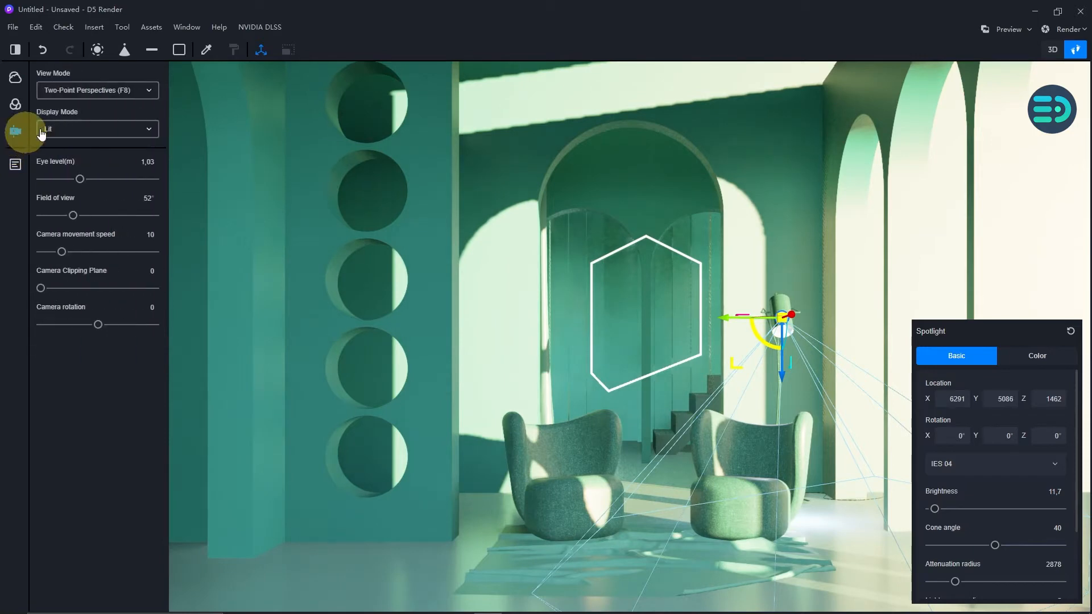
click(9, 165)
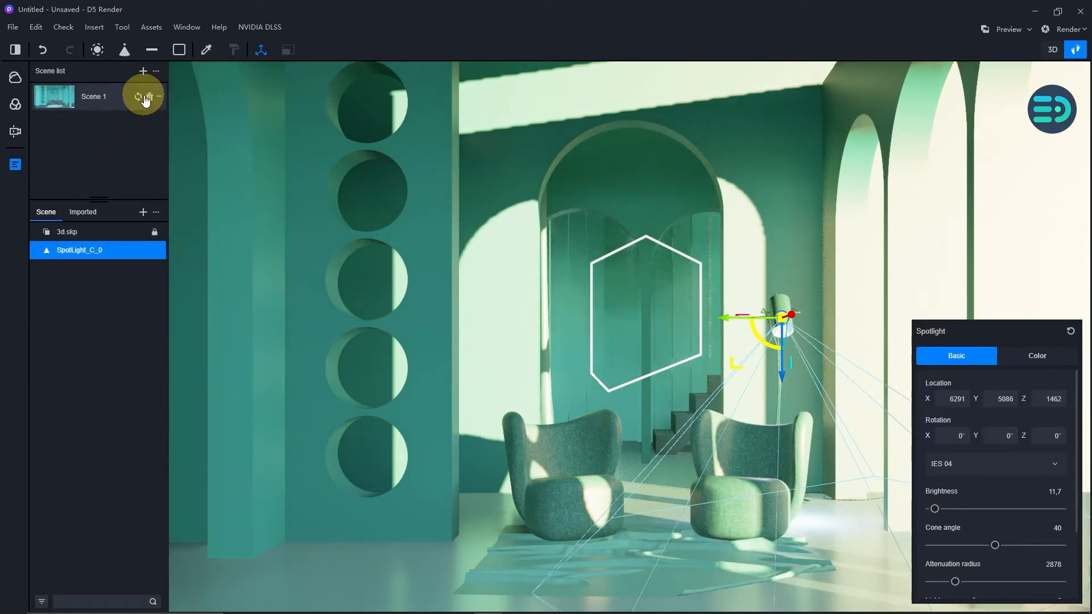
click(138, 98)
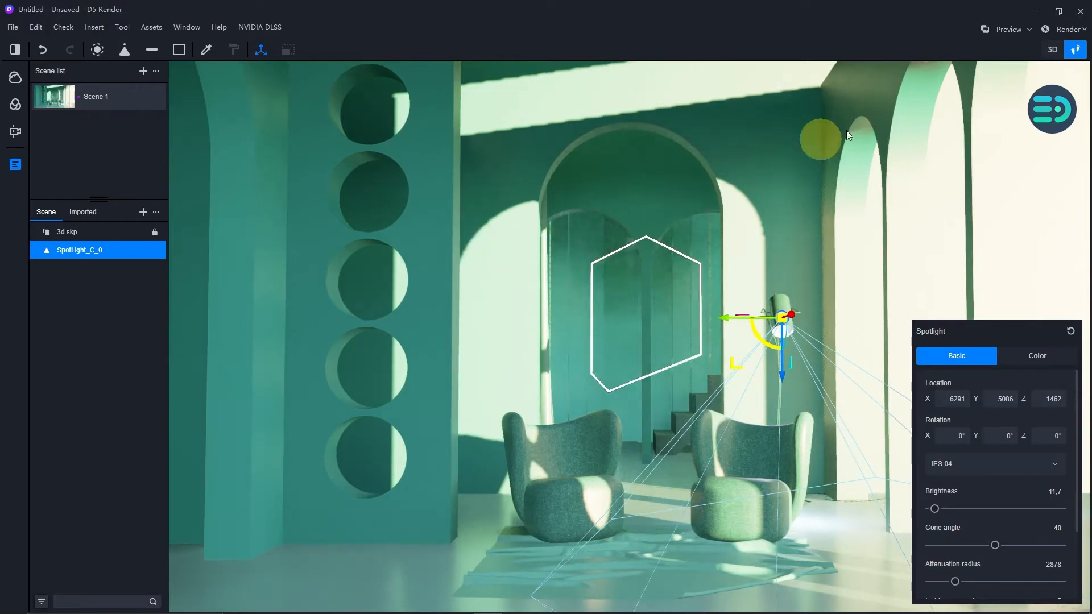
click(1028, 29)
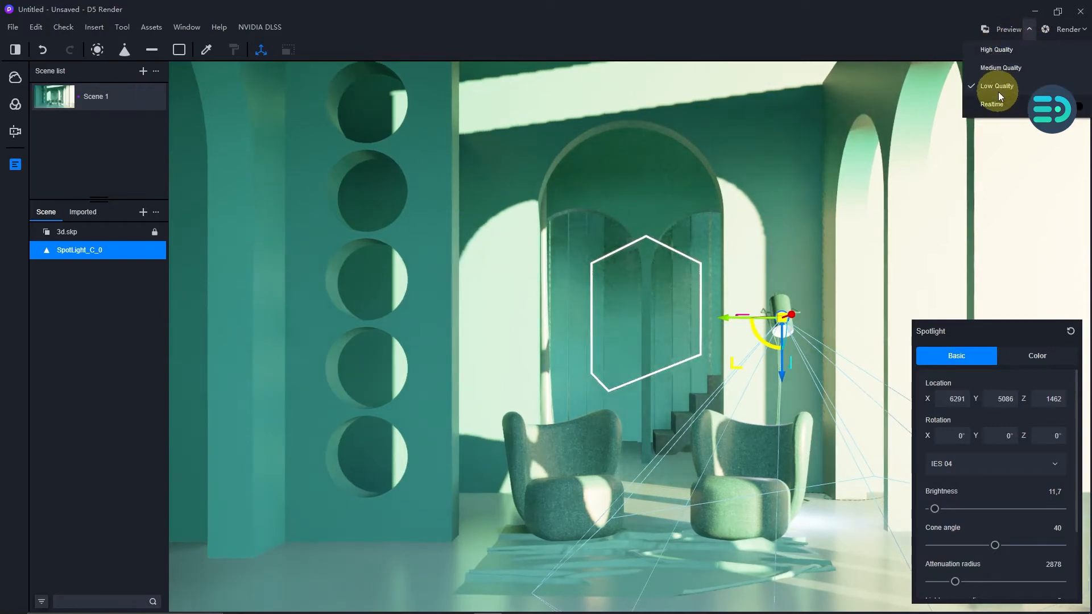
click(1002, 52)
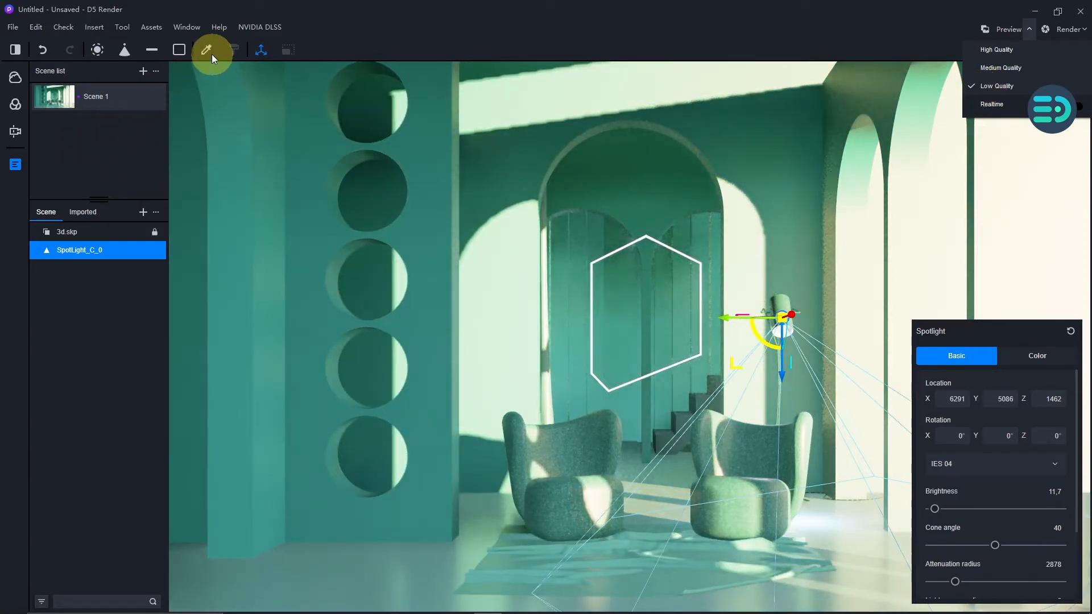
Pick the floor material and darken it by setting its colour value to 1.
click(207, 49)
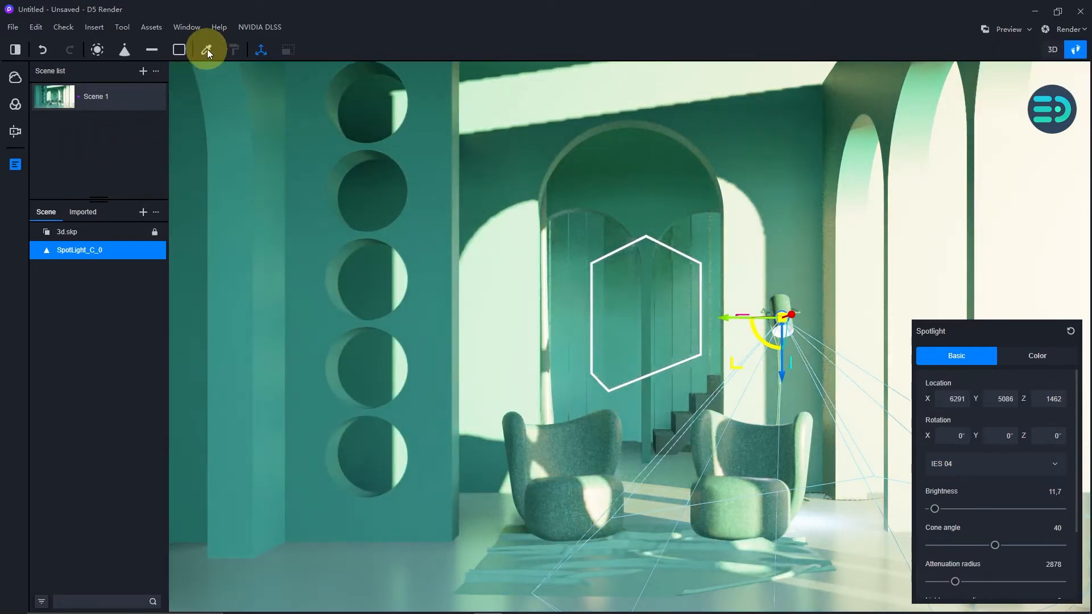
click(397, 586)
click(997, 355)
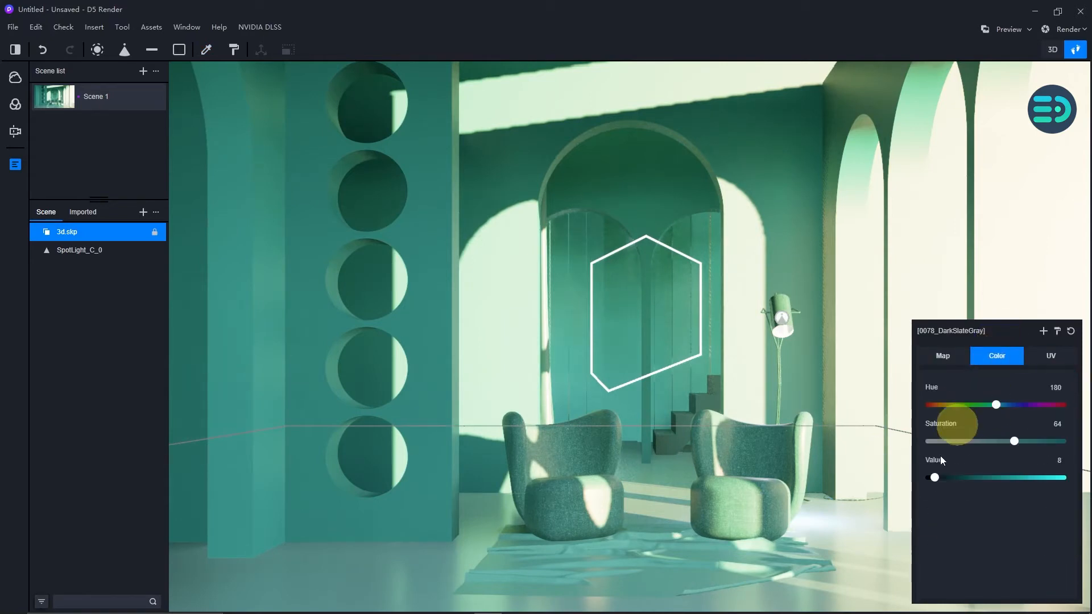
drag(932, 477, 929, 478)
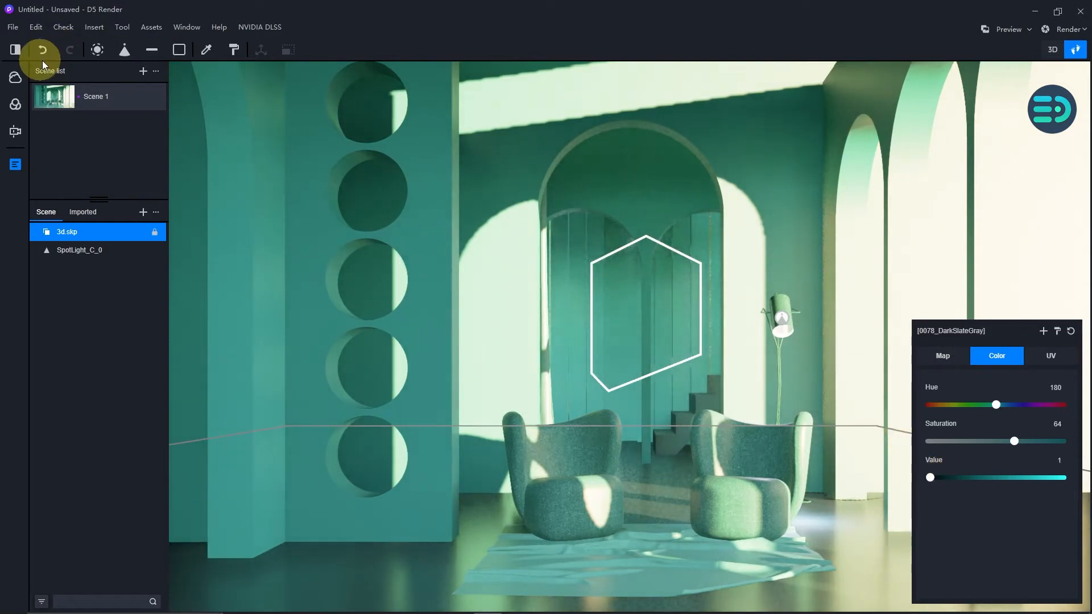
Check the floor lamp's material settings, and reduce the lamp spotlight's brightness to 2.6.
click(782, 322)
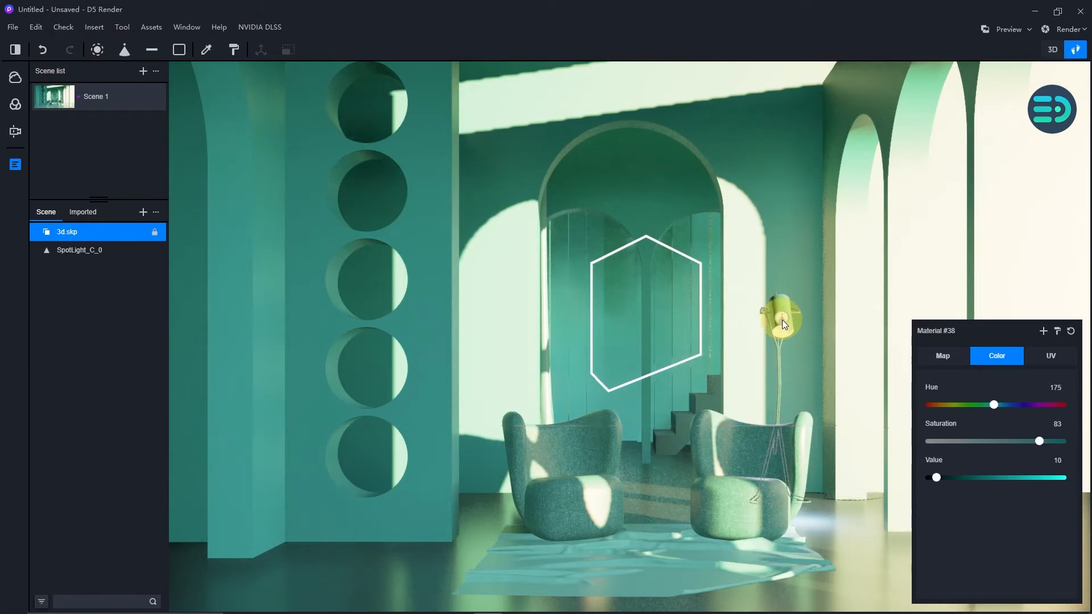
click(944, 359)
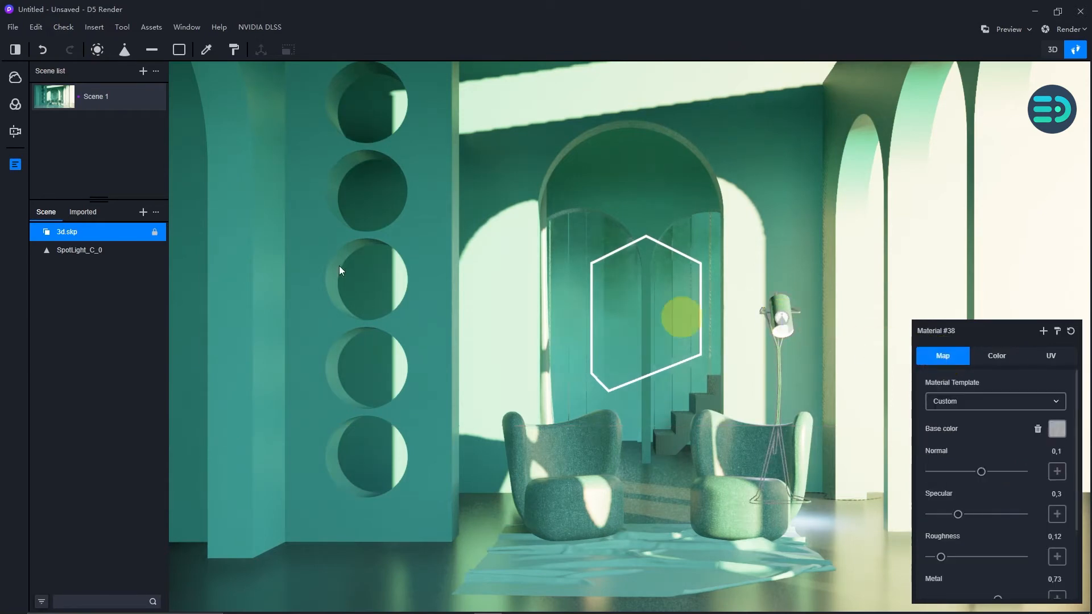
click(12, 103)
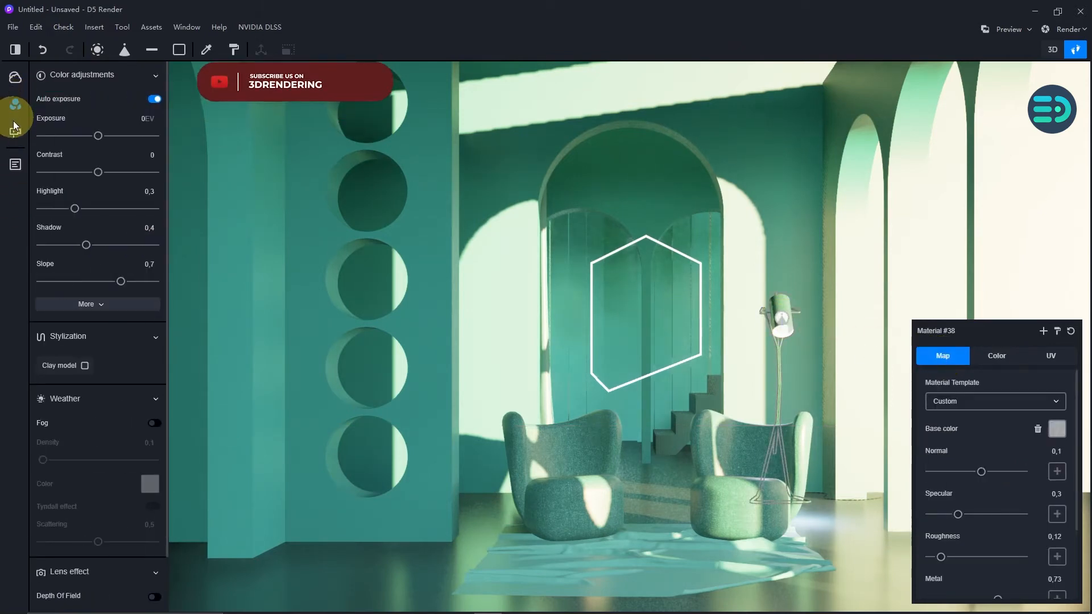
click(15, 130)
click(15, 165)
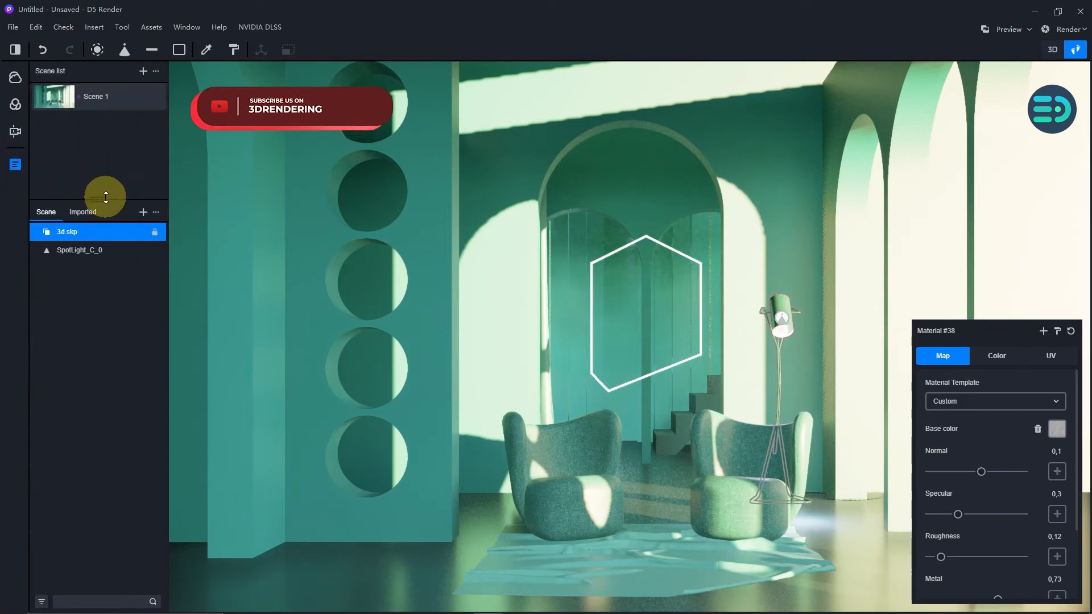
click(105, 256)
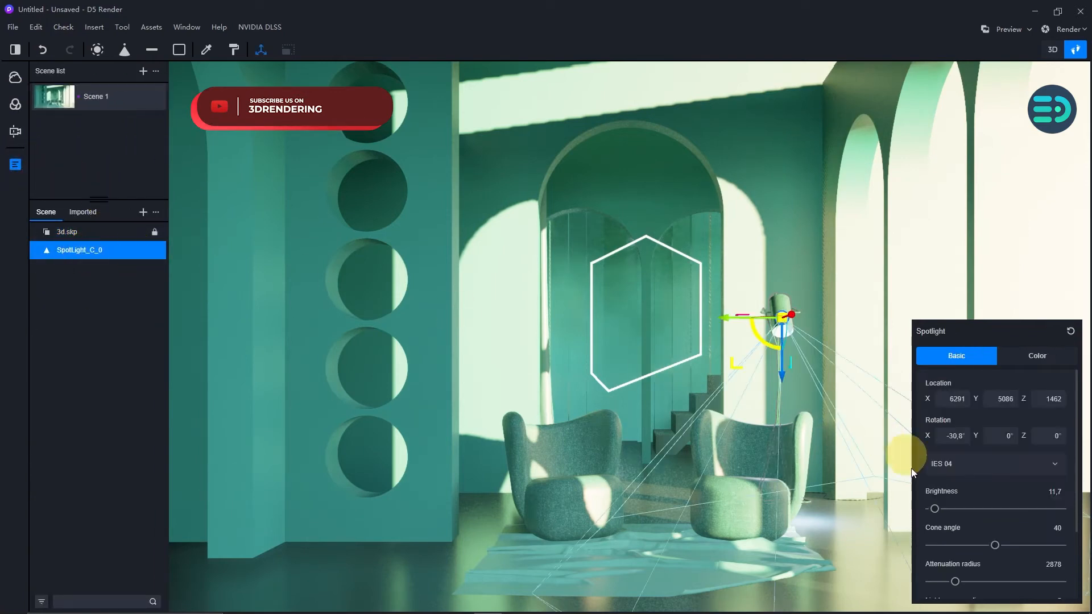
drag(934, 508, 932, 509)
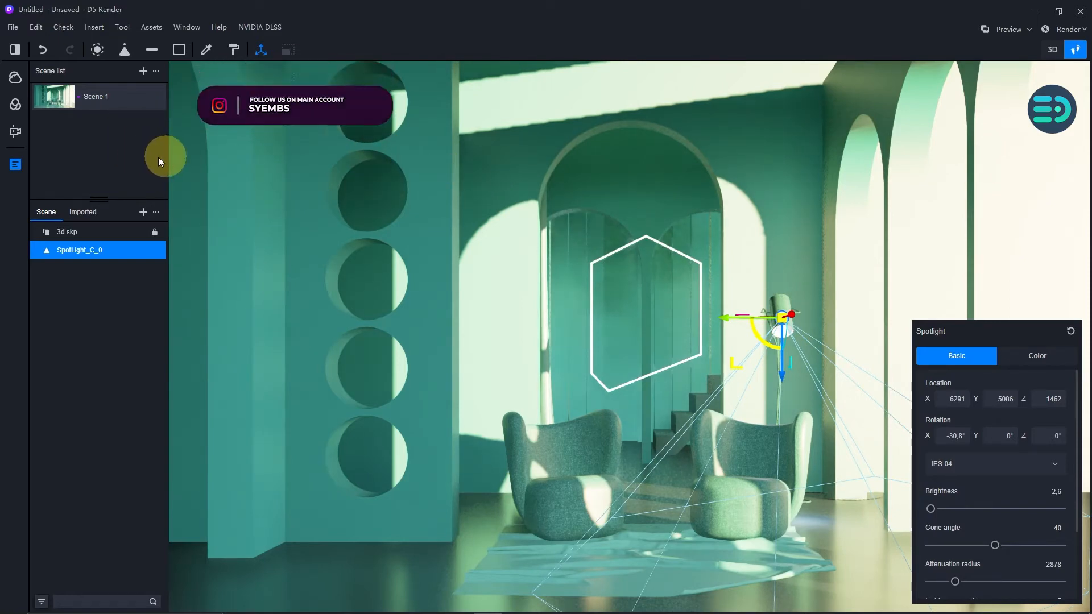
Recall Scene 1 and render it as a still image.
click(14, 132)
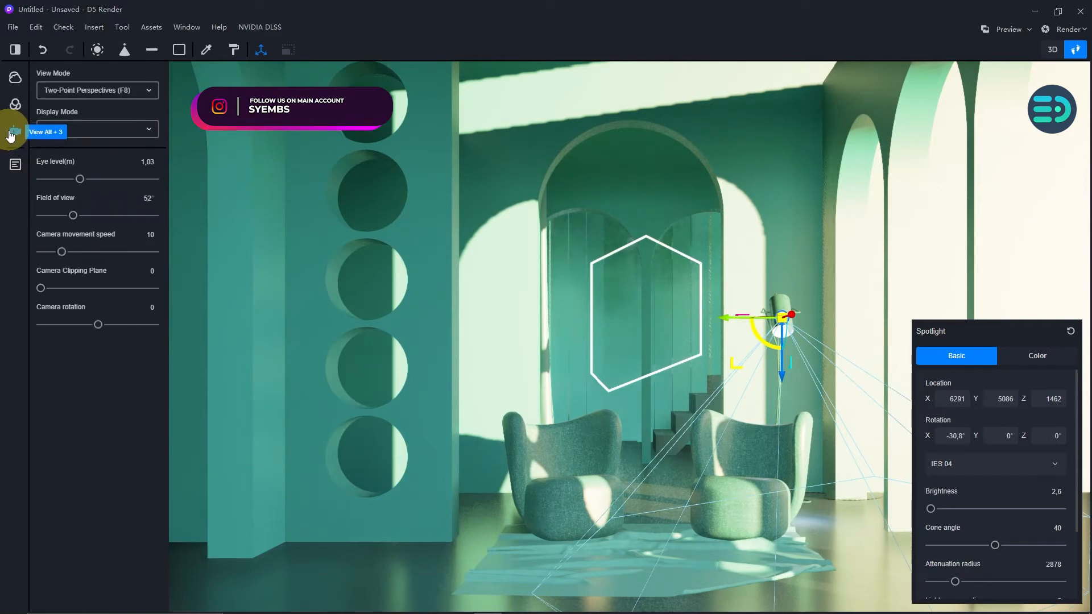
click(13, 163)
click(61, 100)
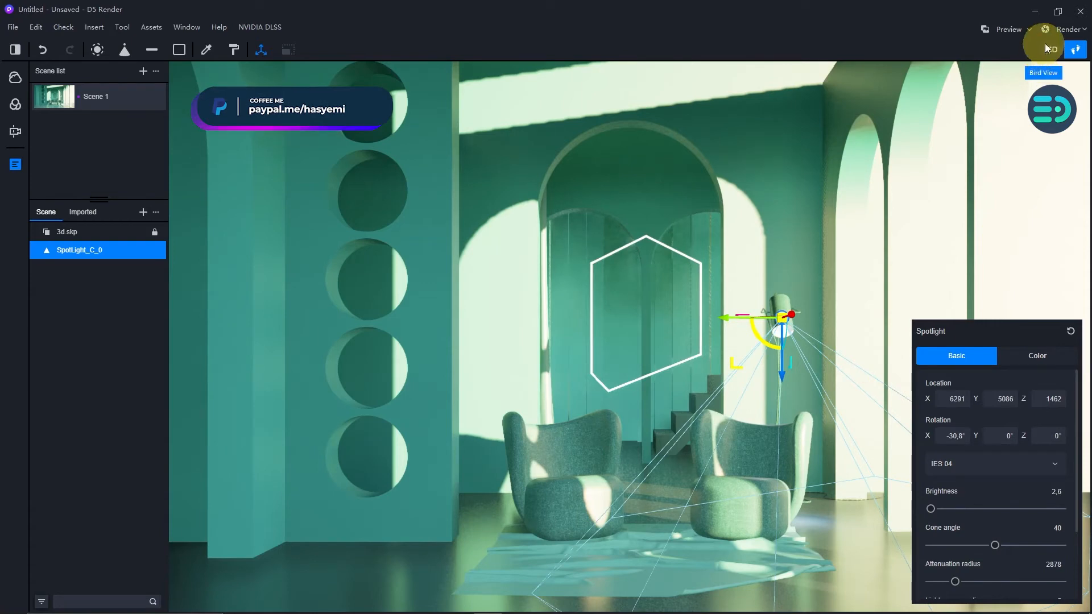
click(1058, 30)
click(980, 56)
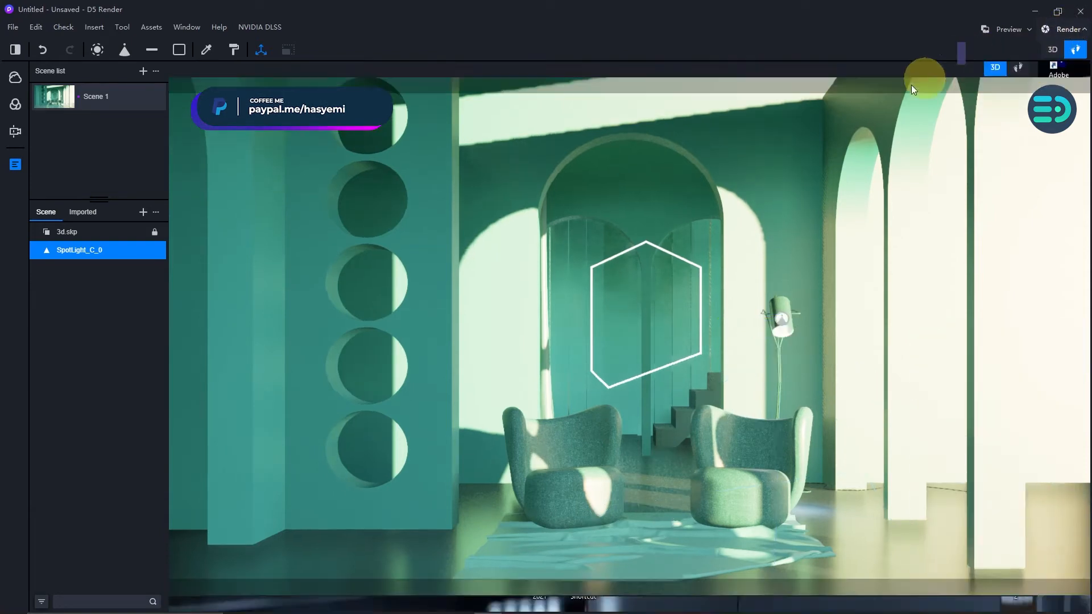
click(973, 559)
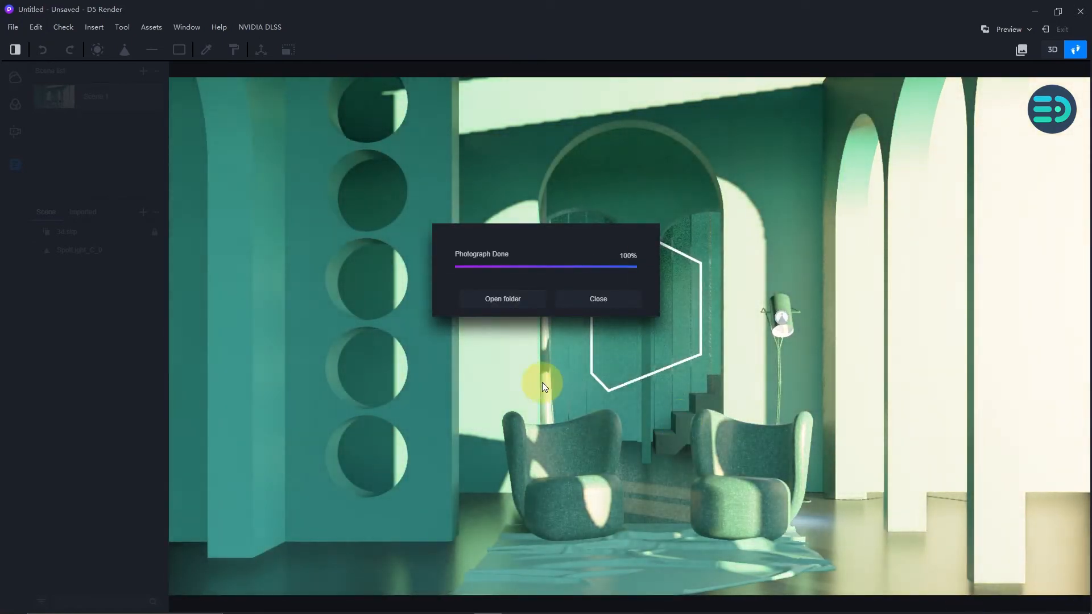
Open the finished render testttt.png for inspection, return to D5 Render and dismiss the render completion message.
click(486, 310)
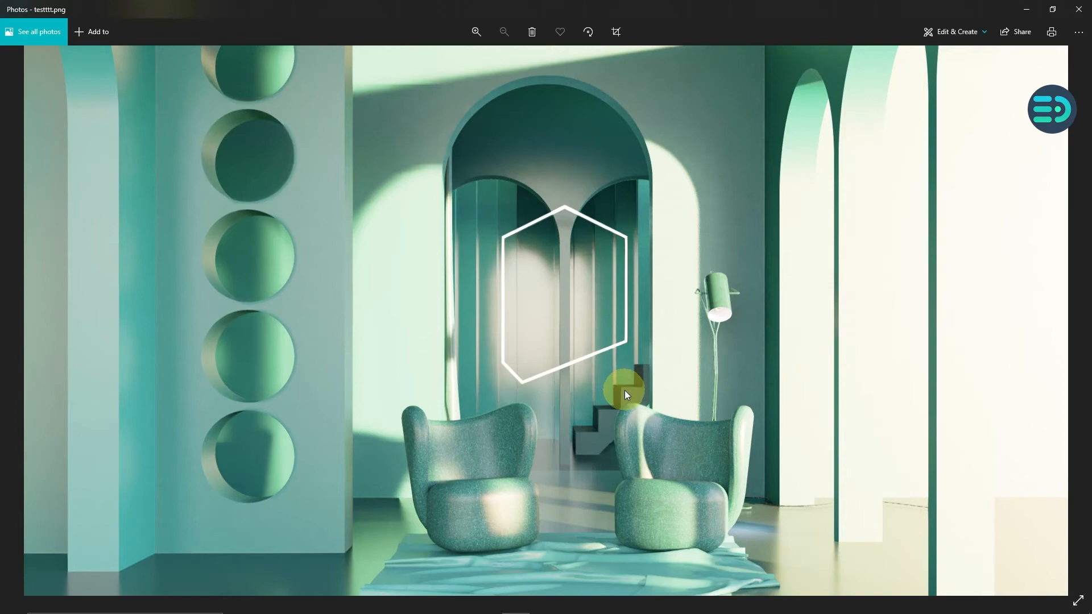
key(alt+Tab)
click(578, 304)
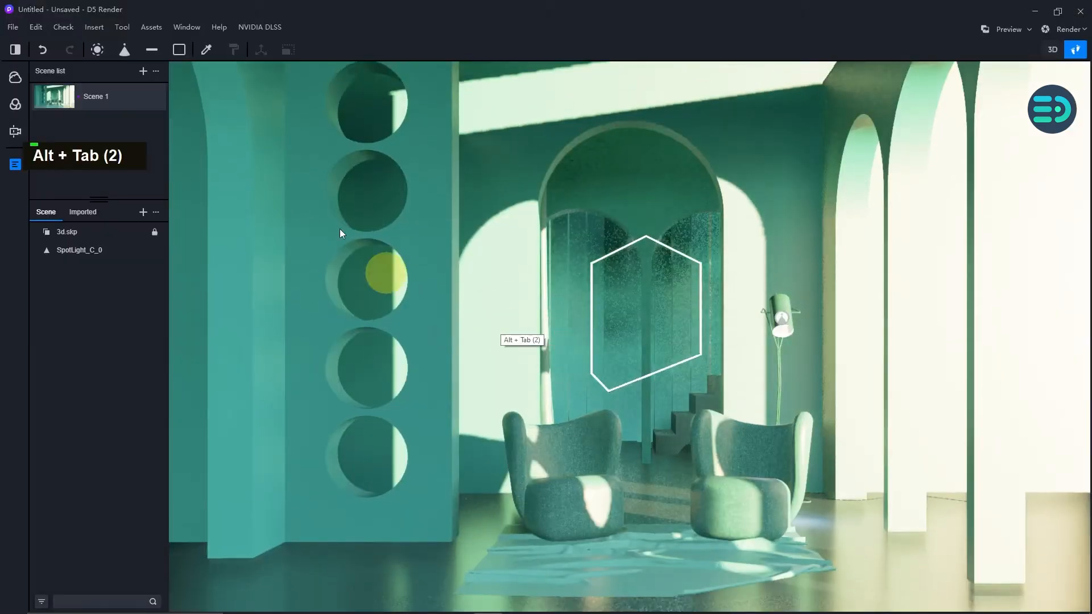
Pick the turquoise wall material and darken it by setting its colour value to 3.
click(203, 48)
click(433, 222)
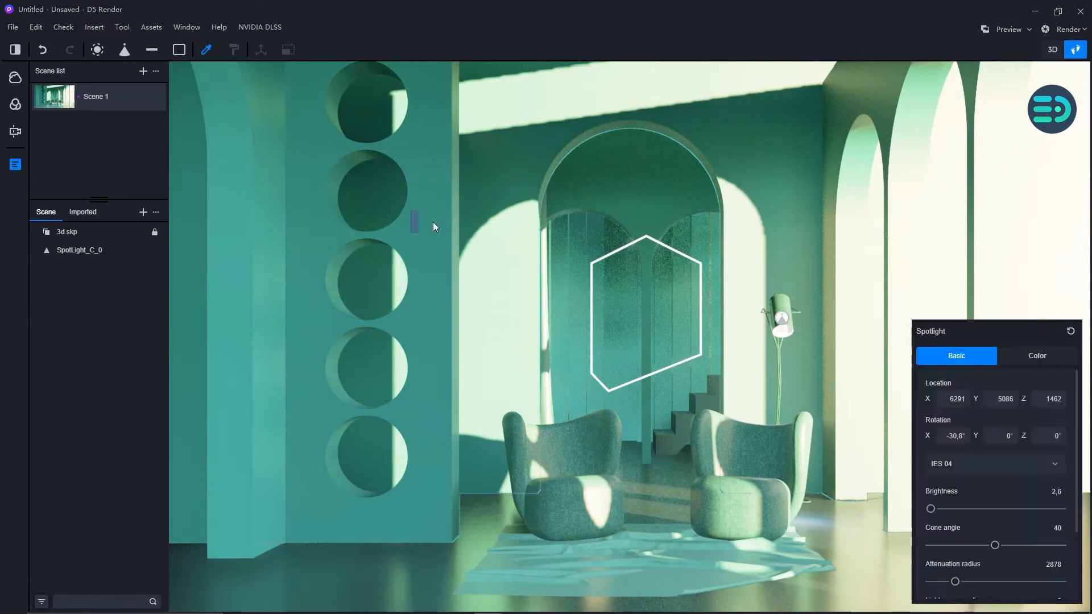
click(434, 226)
scroll(967, 539, down, 2)
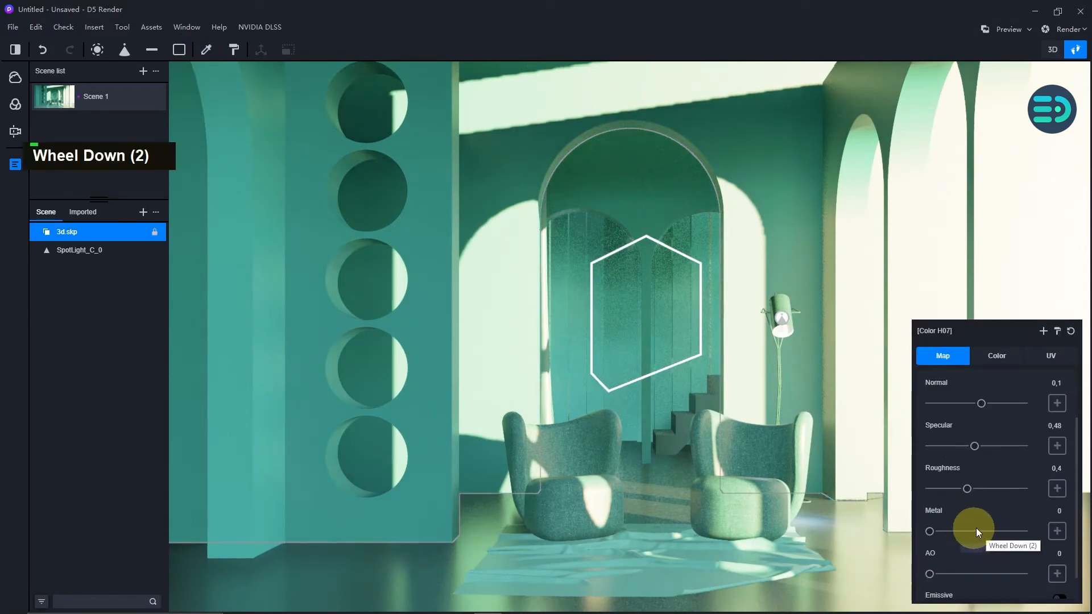
click(995, 358)
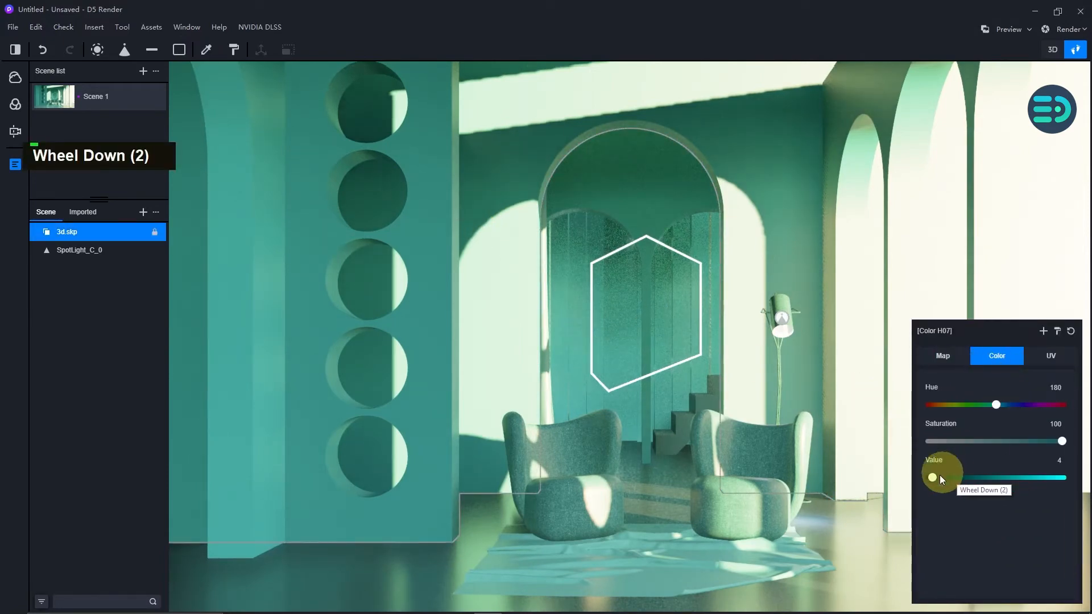
click(929, 477)
drag(929, 477, 933, 484)
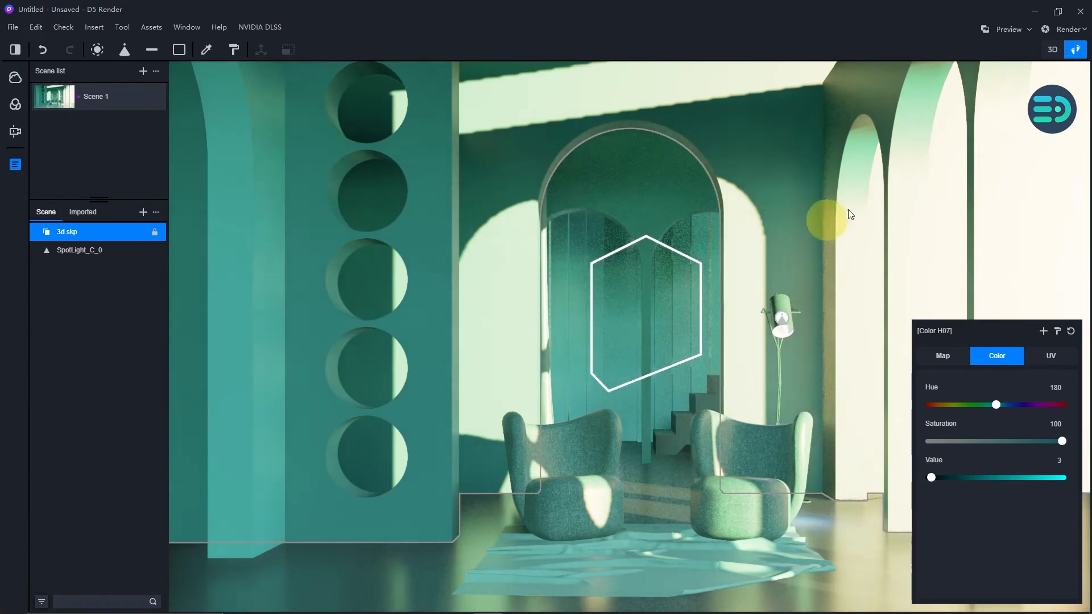
Raise the scene's exposure to 0.56 EV and its contrast to 0.26.
click(12, 80)
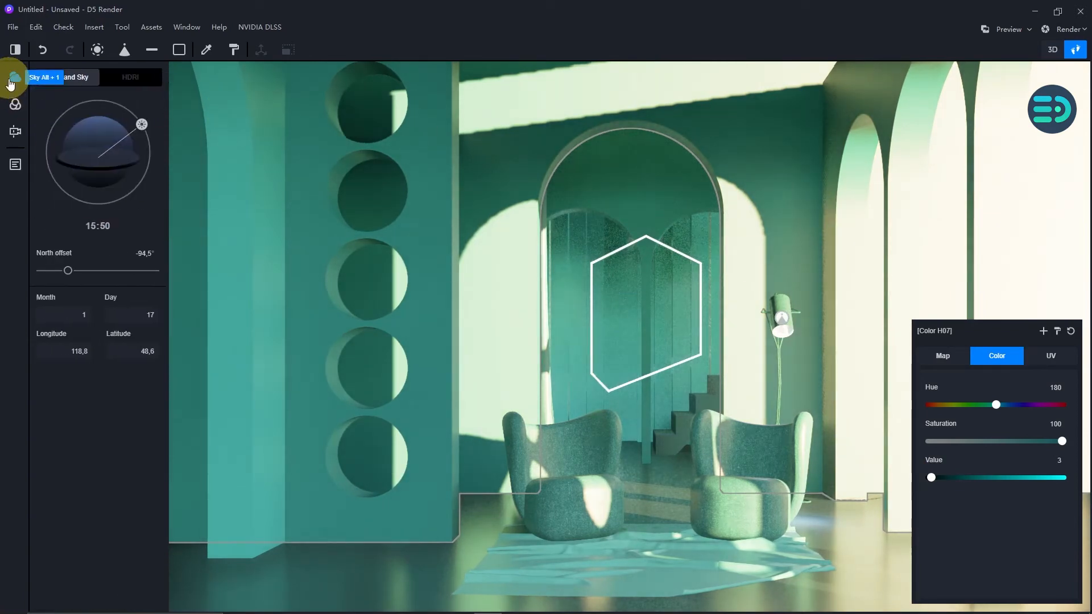
click(15, 104)
mouse_move(110, 138)
mouse_down()
mouse_move(88, 138)
mouse_move(125, 137)
mouse_up()
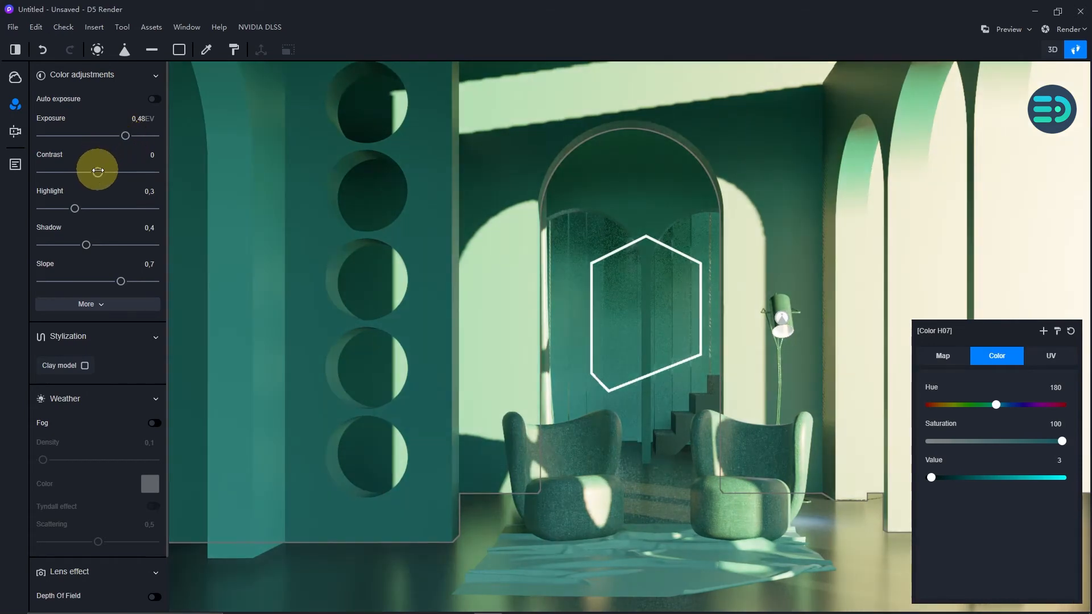
drag(97, 171, 112, 173)
mouse_move(125, 136)
mouse_down()
mouse_move(112, 135)
mouse_move(139, 135)
mouse_move(127, 137)
mouse_up()
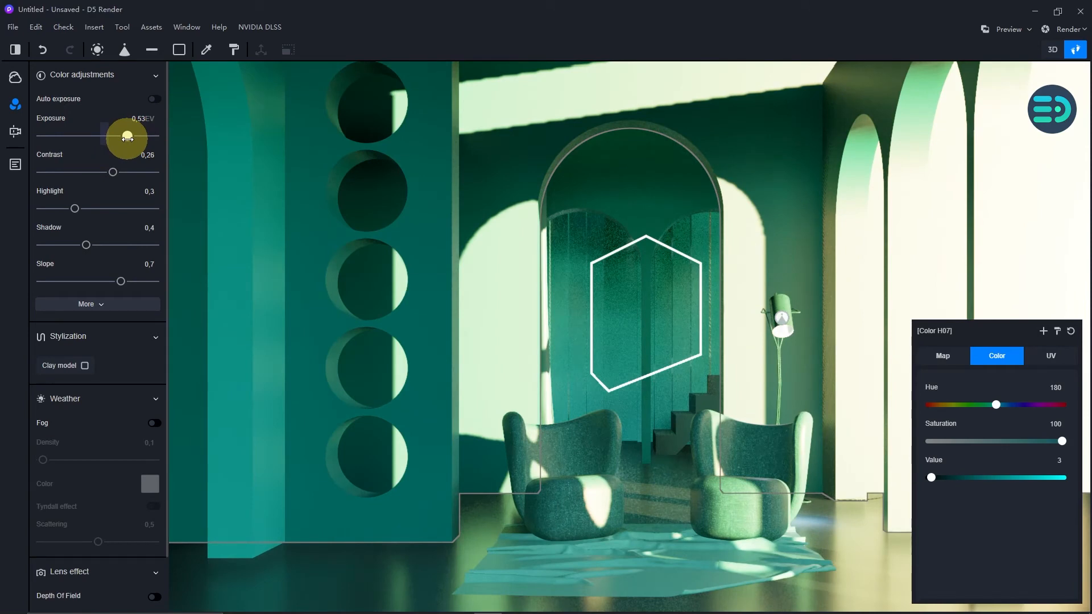
drag(127, 138, 129, 137)
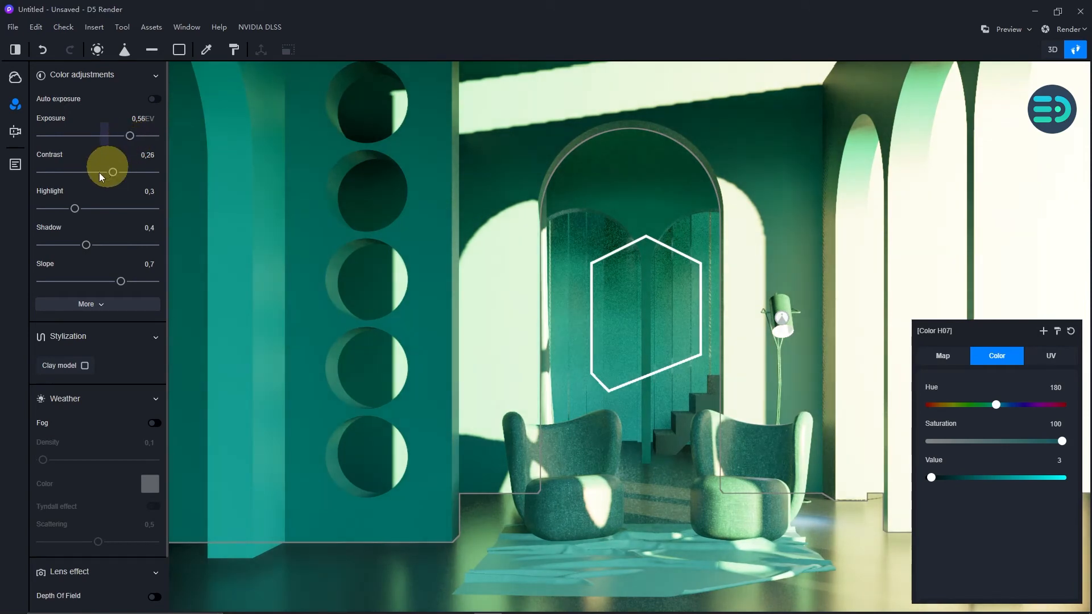
Fine-tune the colour adjustments to highlight 0.44, contrast 0.15 and slope 0.73.
drag(75, 208, 91, 250)
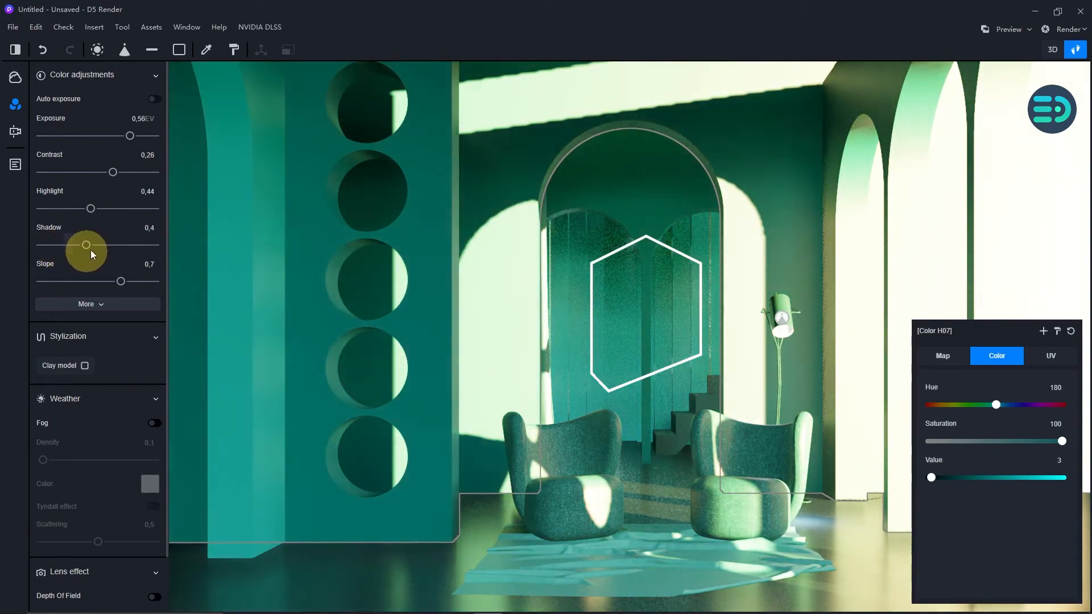
mouse_move(112, 172)
mouse_down()
mouse_move(98, 176)
mouse_move(107, 178)
mouse_up()
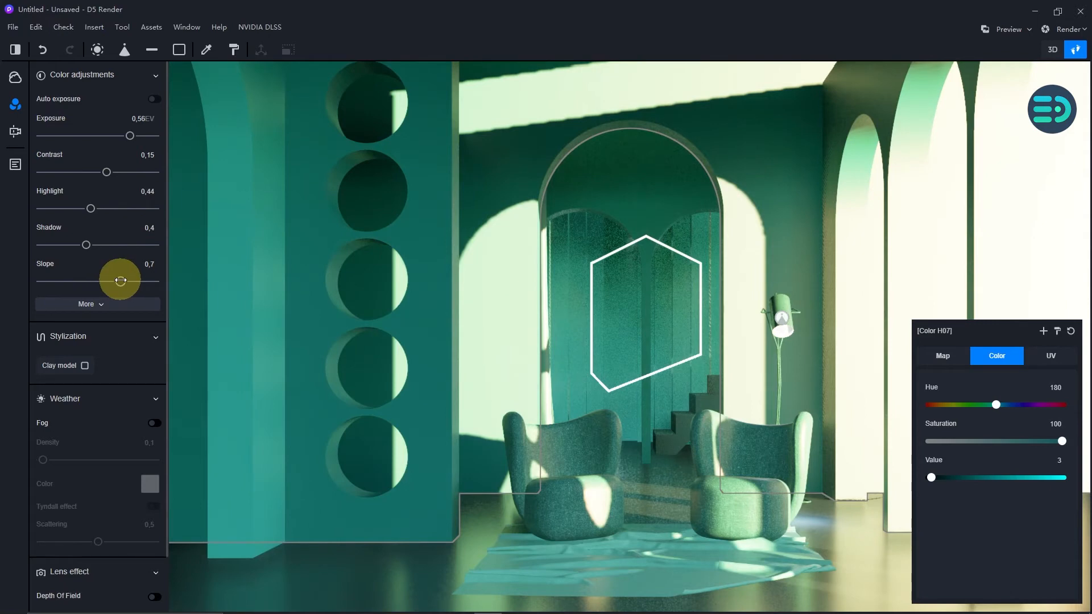
mouse_move(121, 280)
mouse_down()
mouse_move(106, 279)
mouse_move(124, 281)
mouse_up()
click(115, 302)
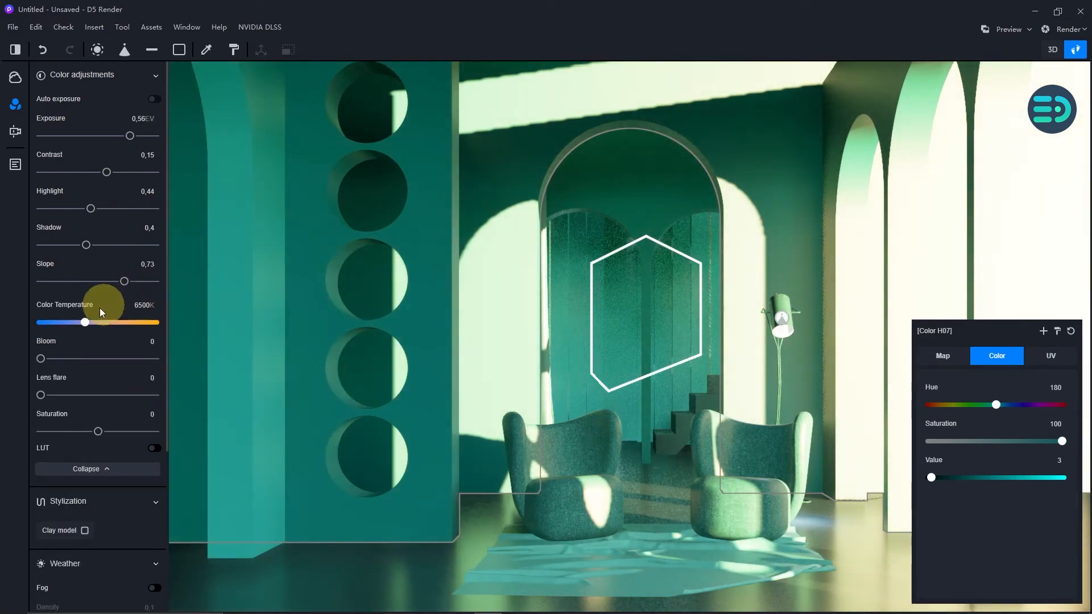
mouse_move(84, 320)
mouse_down()
mouse_move(107, 319)
mouse_move(85, 321)
mouse_up()
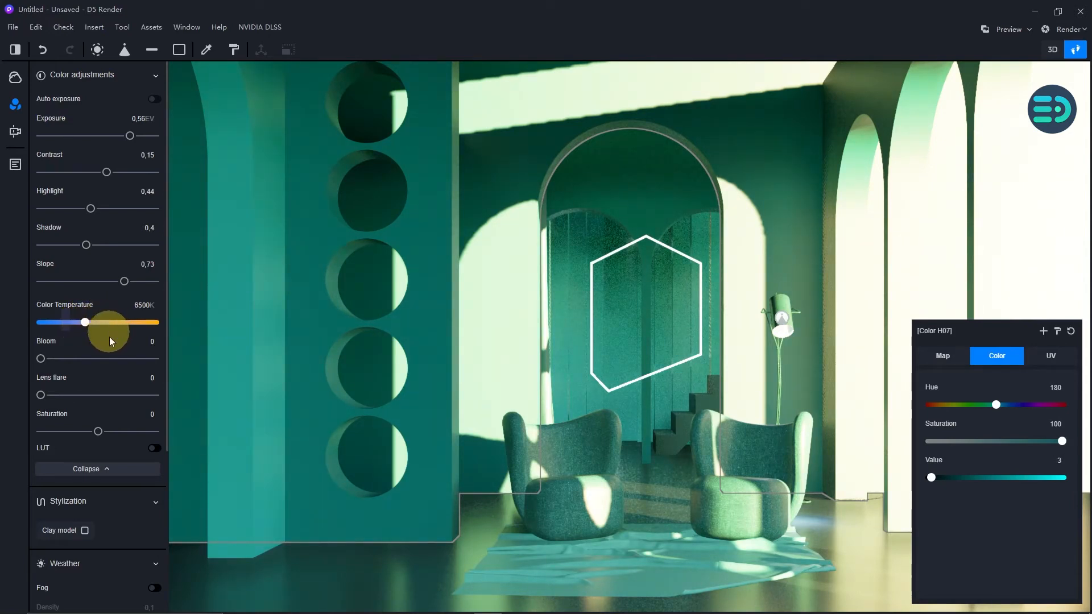
scroll(91, 442, down, 10)
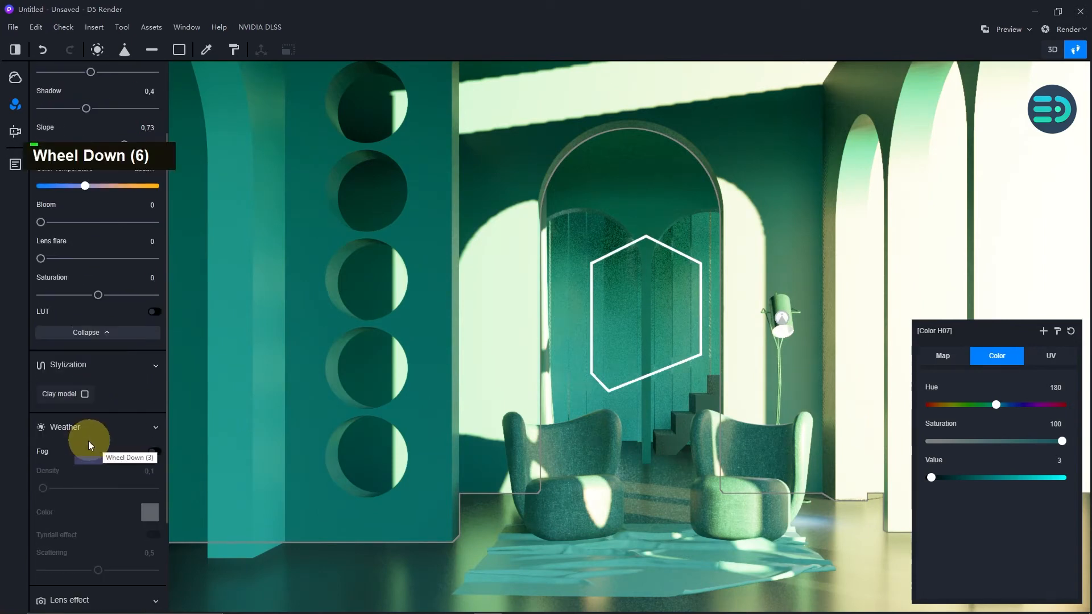
scroll(90, 435, up, 10)
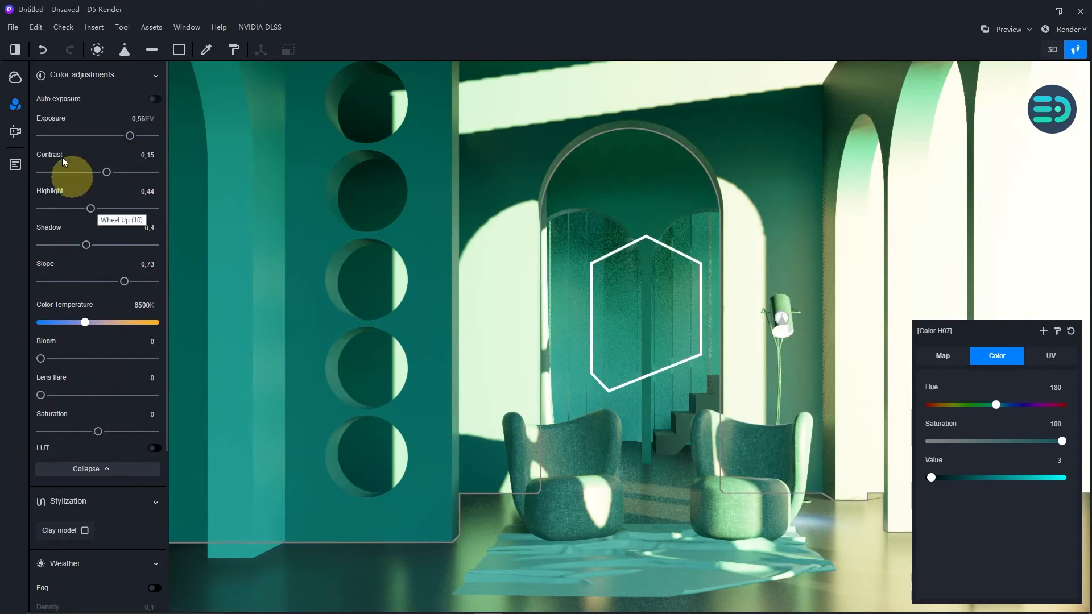
Update Scene 1 with the new colour adjustments.
click(15, 79)
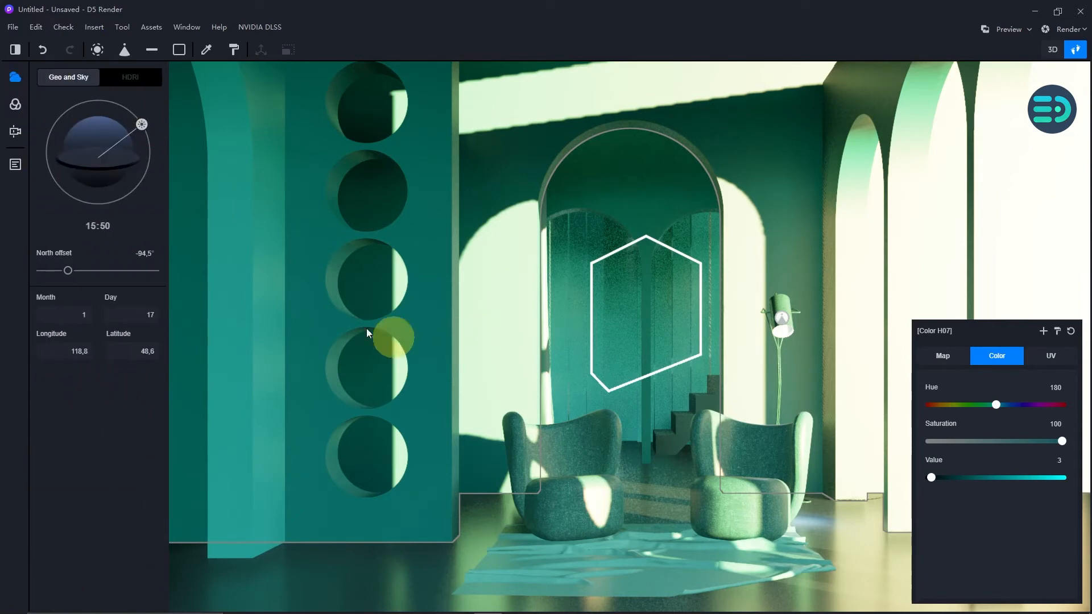
click(15, 165)
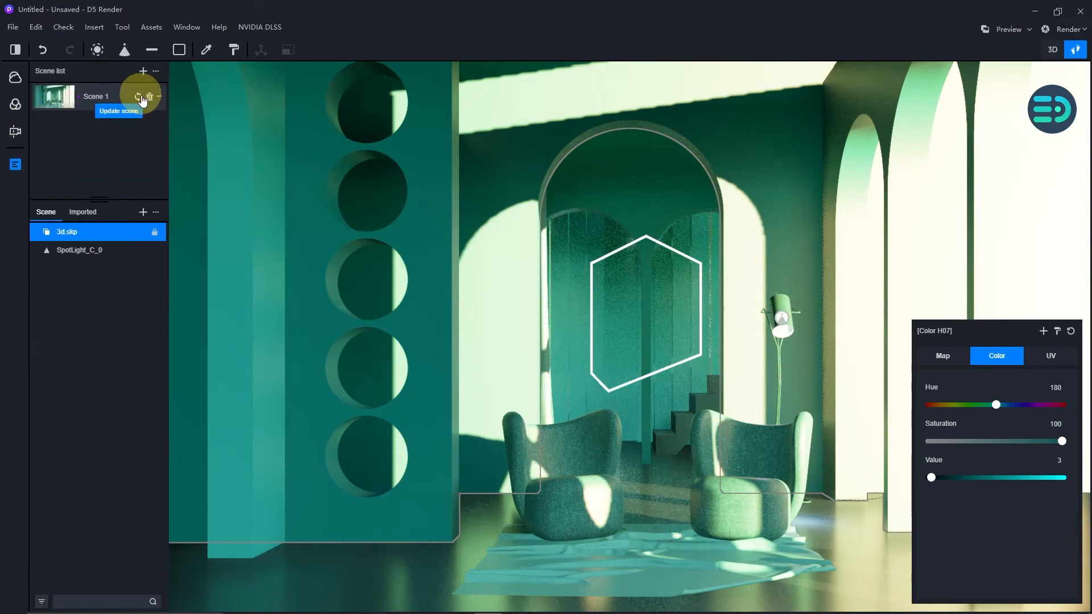
click(140, 97)
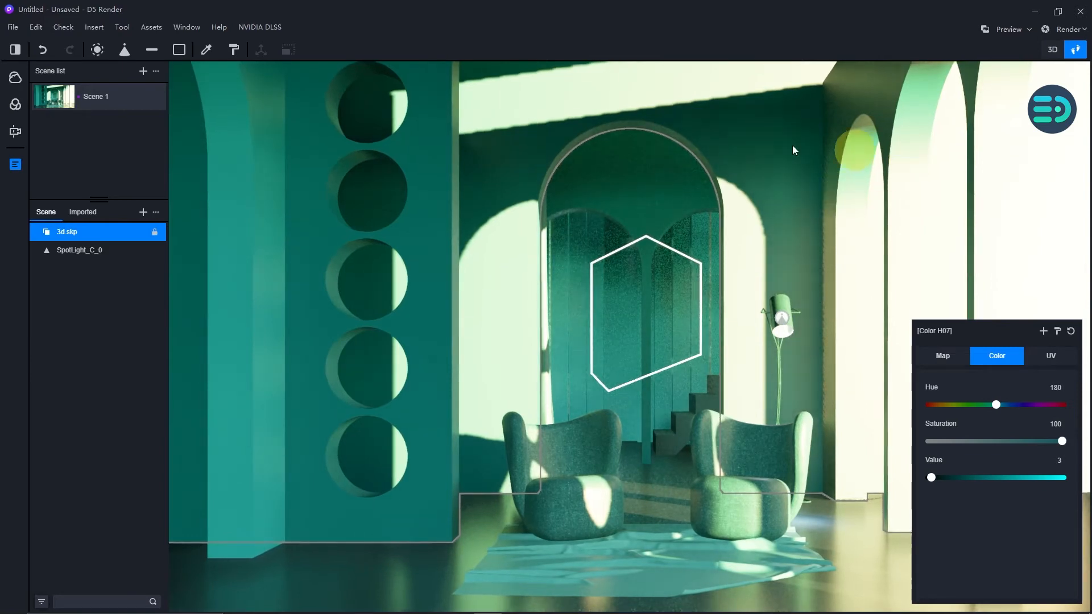
Render a new still image with the adjusted exposure and contrast.
click(14, 133)
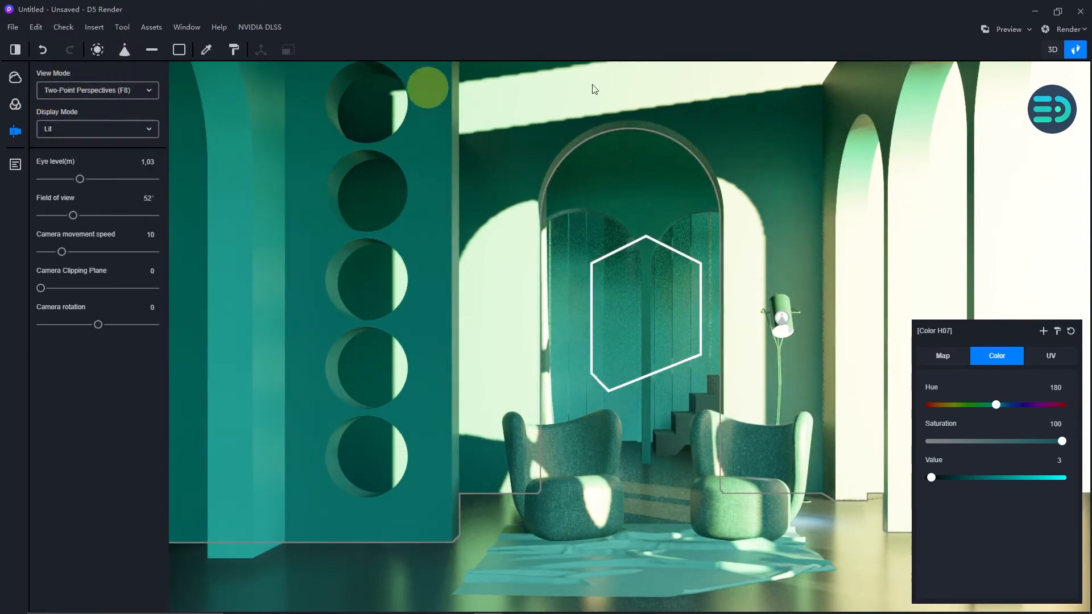
click(1045, 29)
click(996, 50)
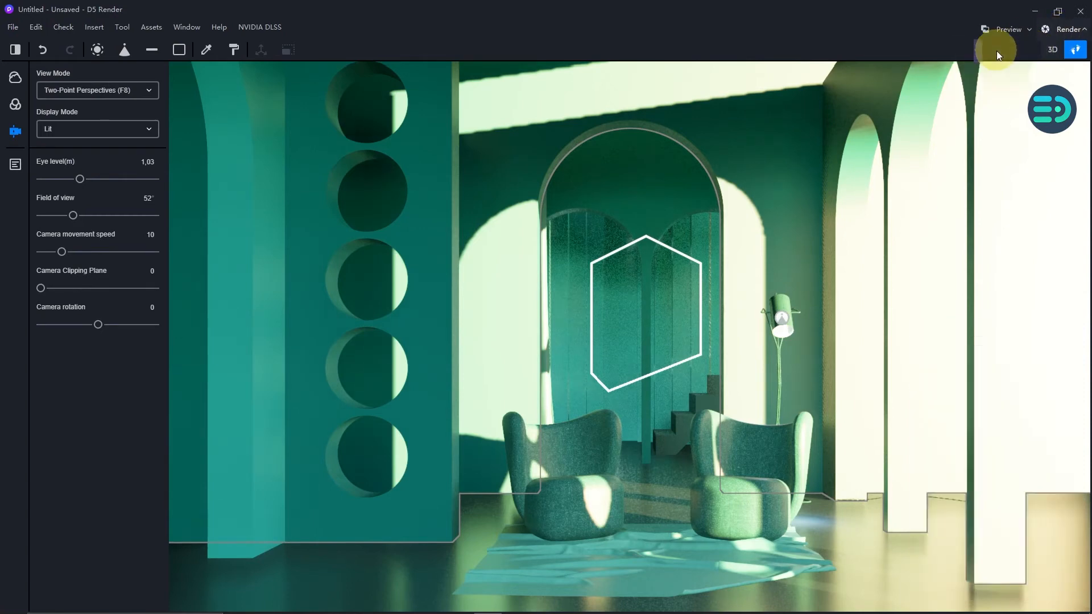
click(961, 546)
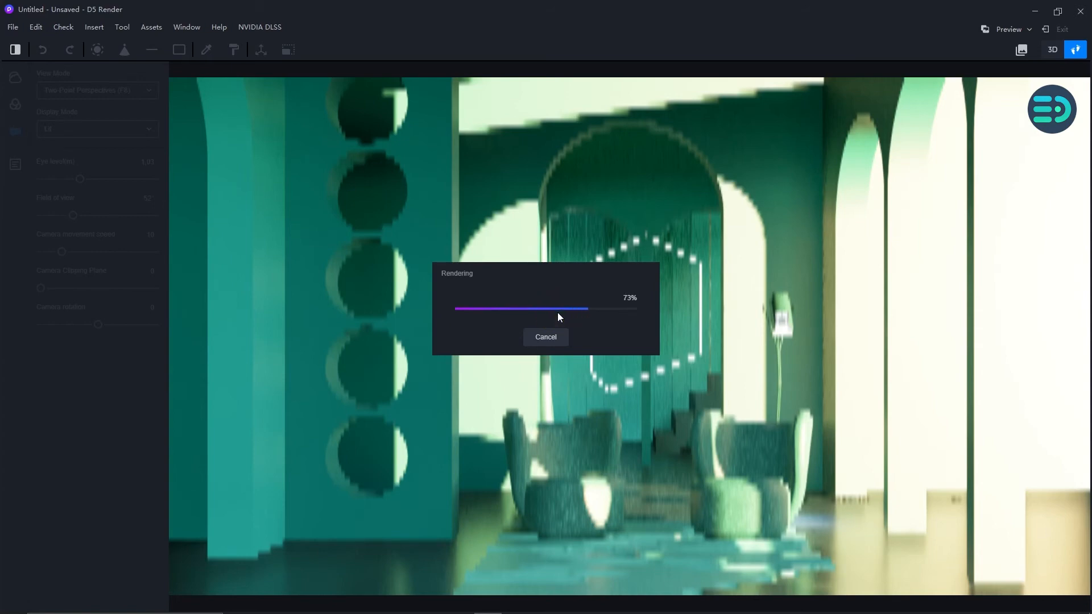
Review the new render in Photos, return to D5 Render and close the render completion message.
scroll(557, 312, up, 1)
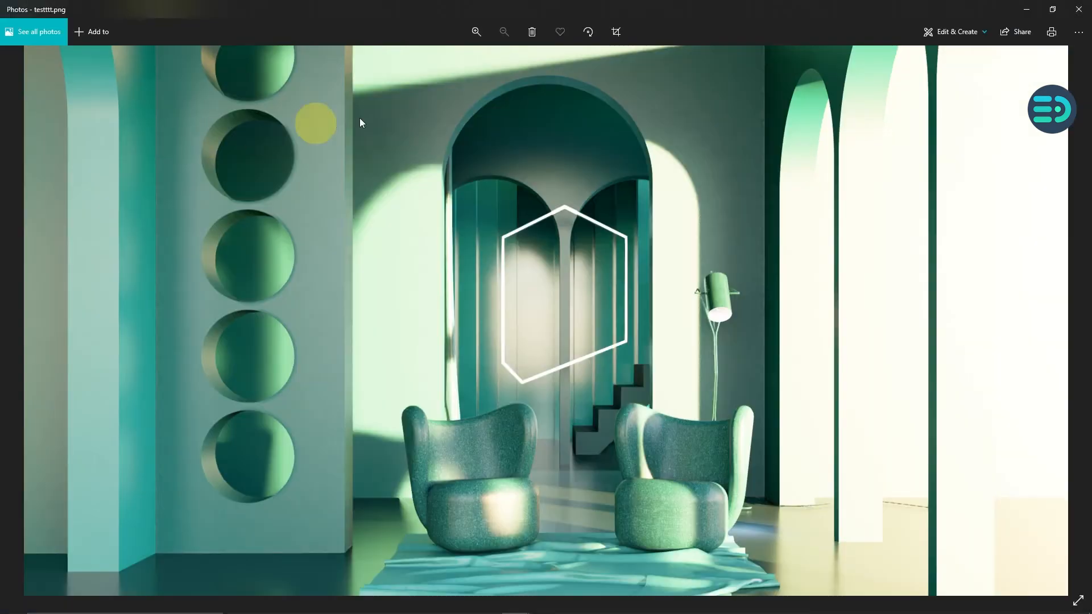
key(alt+Tab)
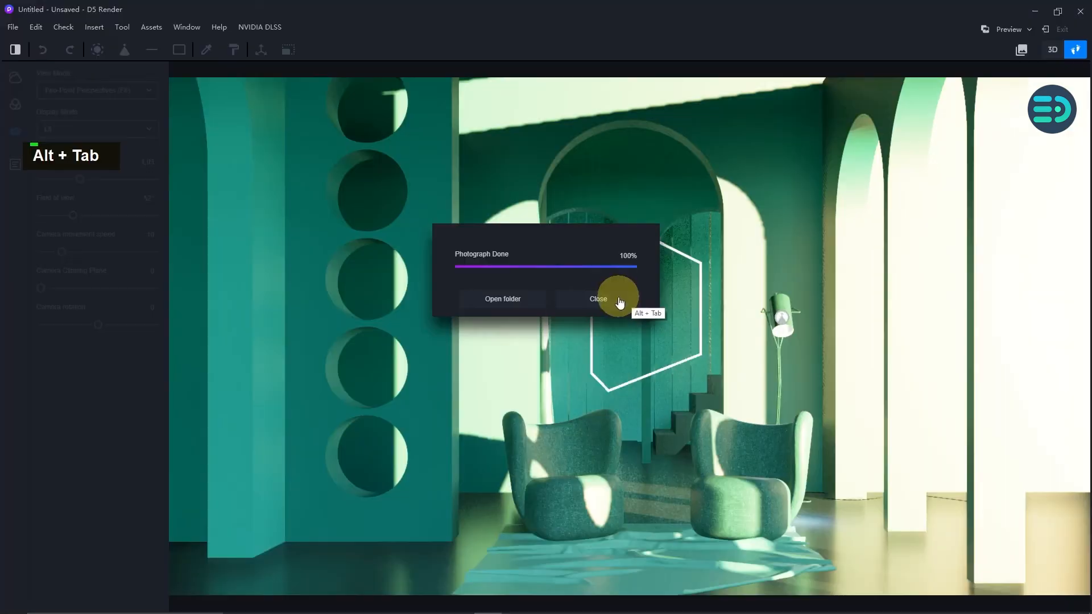
click(615, 299)
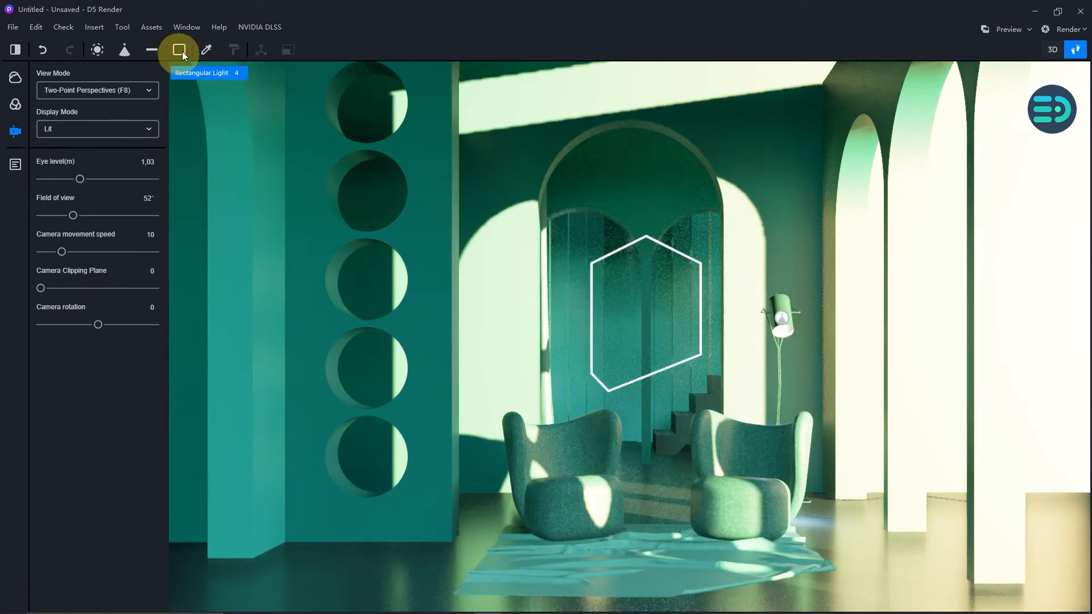
Set the material of the wall with circular cutouts (Color H07) to specular 0.2 and roughness 0.41.
click(205, 49)
click(425, 146)
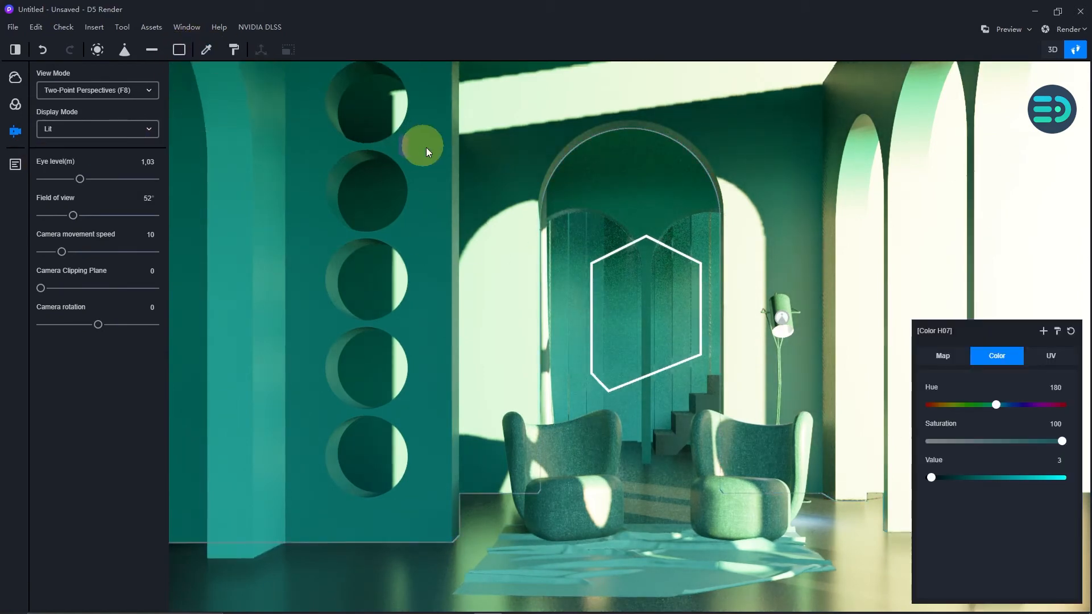
click(944, 356)
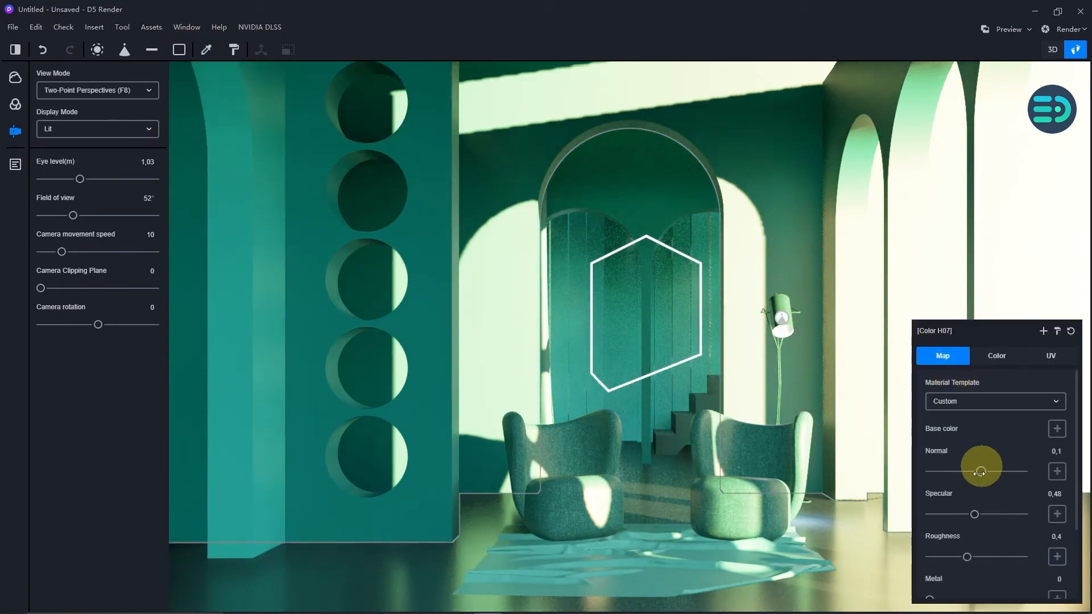
mouse_move(967, 557)
mouse_down()
mouse_move(977, 557)
mouse_move(967, 557)
mouse_up()
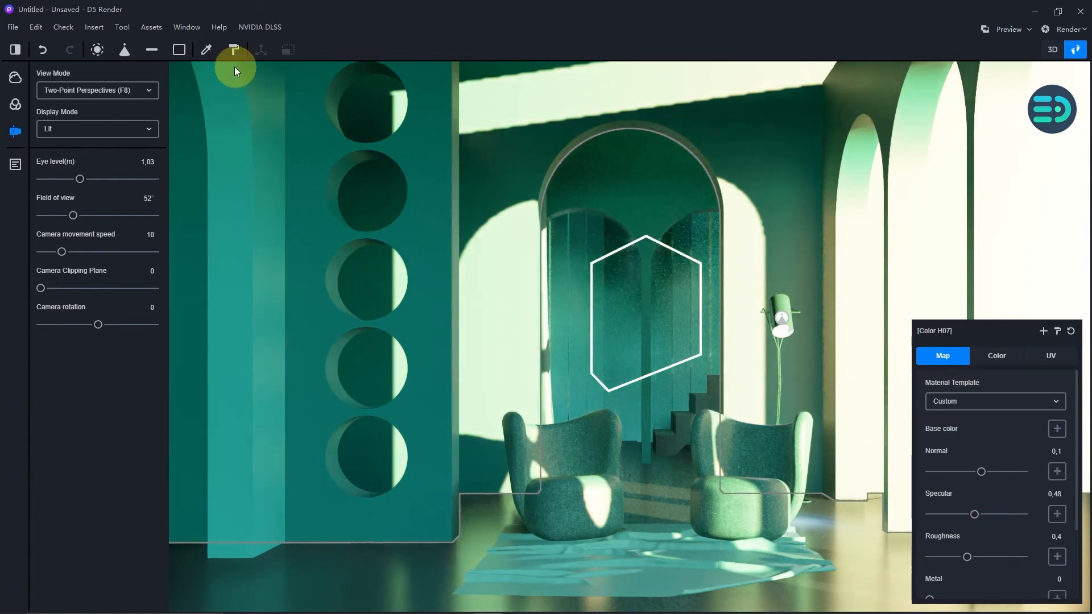
click(207, 50)
click(451, 188)
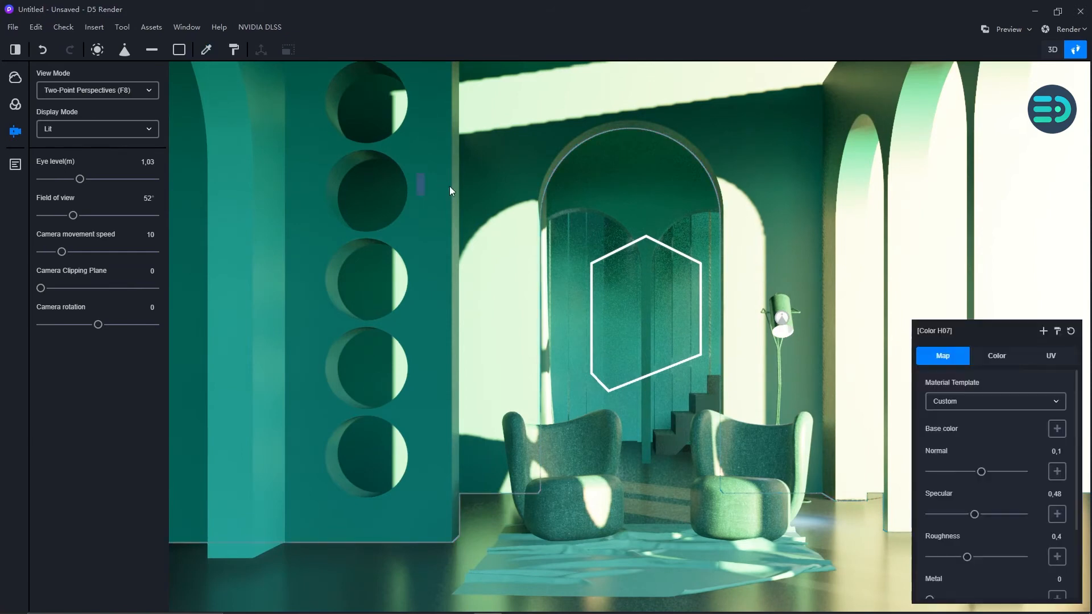
scroll(969, 468, down, 1)
scroll(971, 472, down, 2)
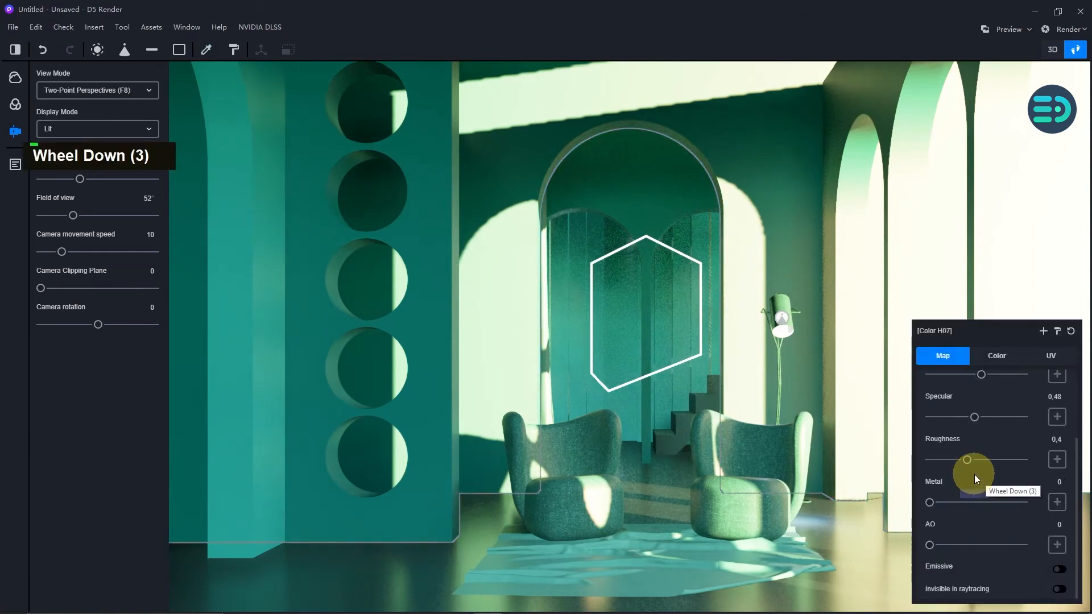
scroll(973, 475, up, 1)
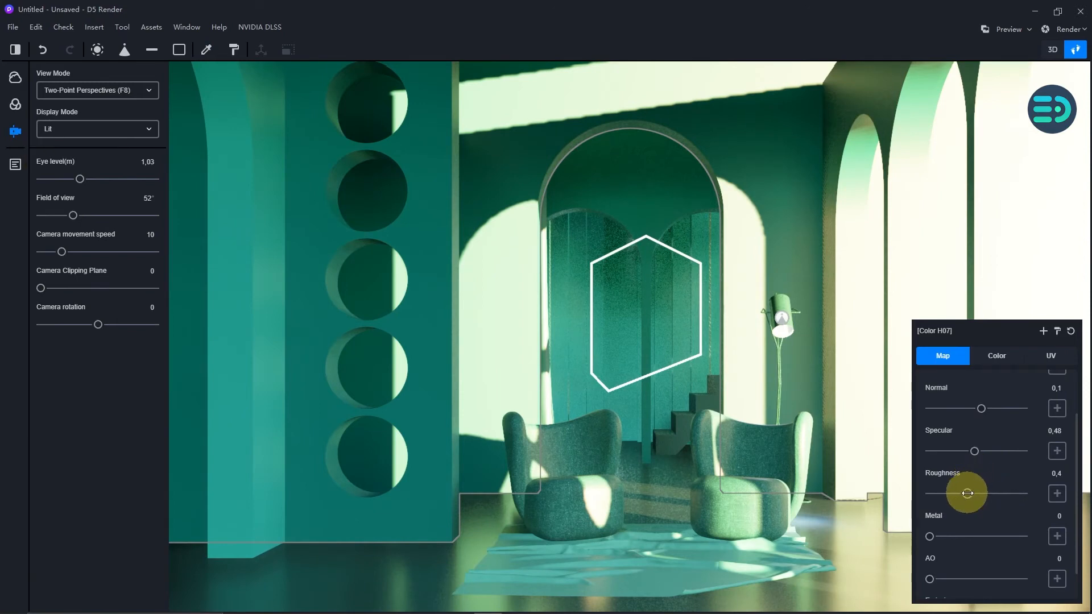
mouse_move(966, 493)
mouse_down()
mouse_move(942, 495)
mouse_move(954, 502)
mouse_up()
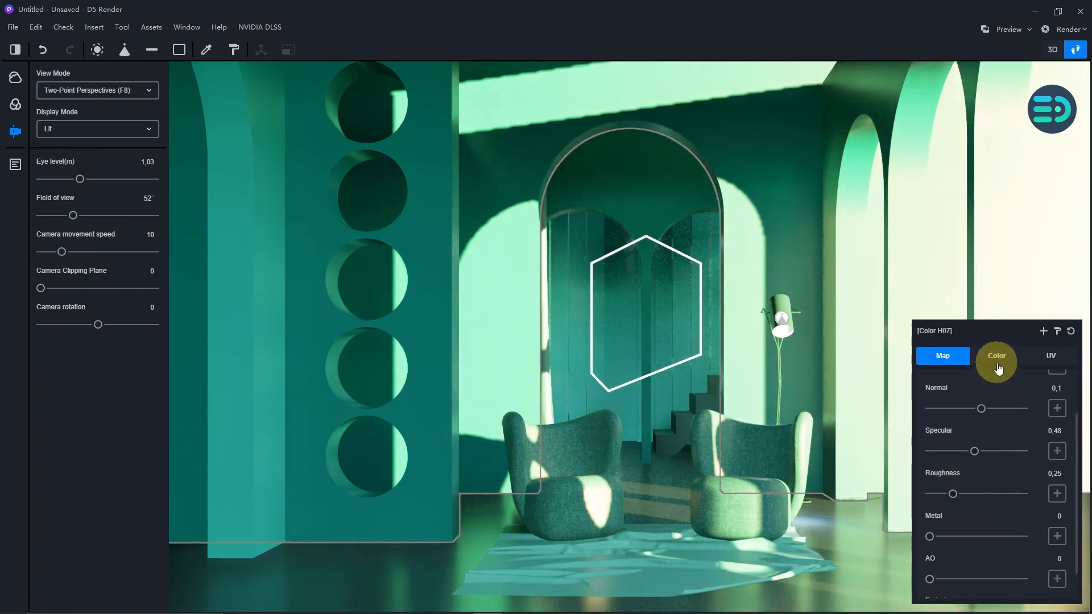
drag(975, 452, 968, 492)
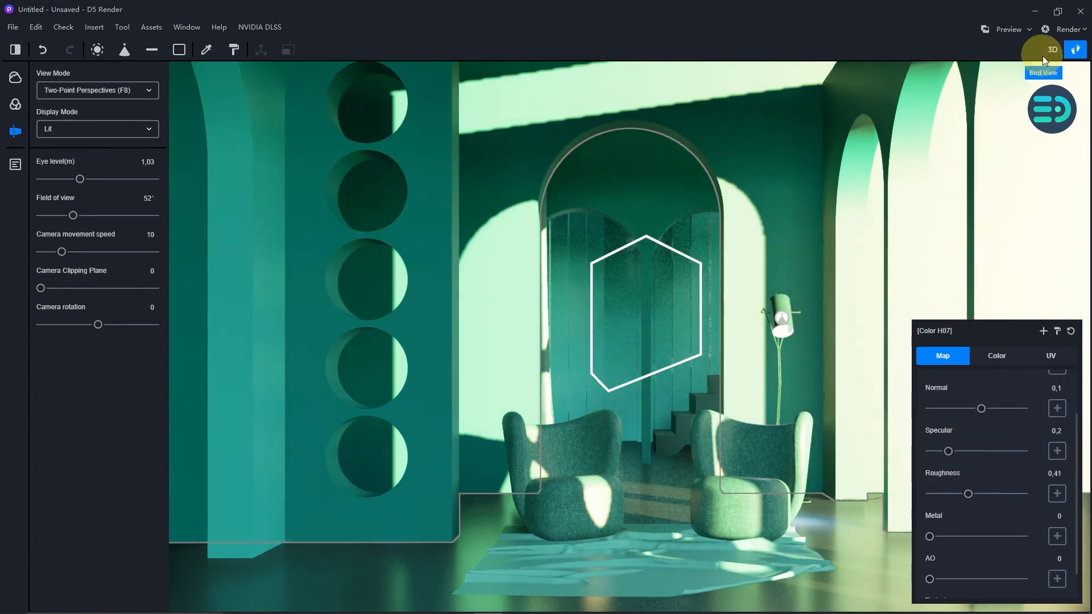
Render a new 2K still image of the view with the revised wall material.
click(1067, 29)
click(991, 41)
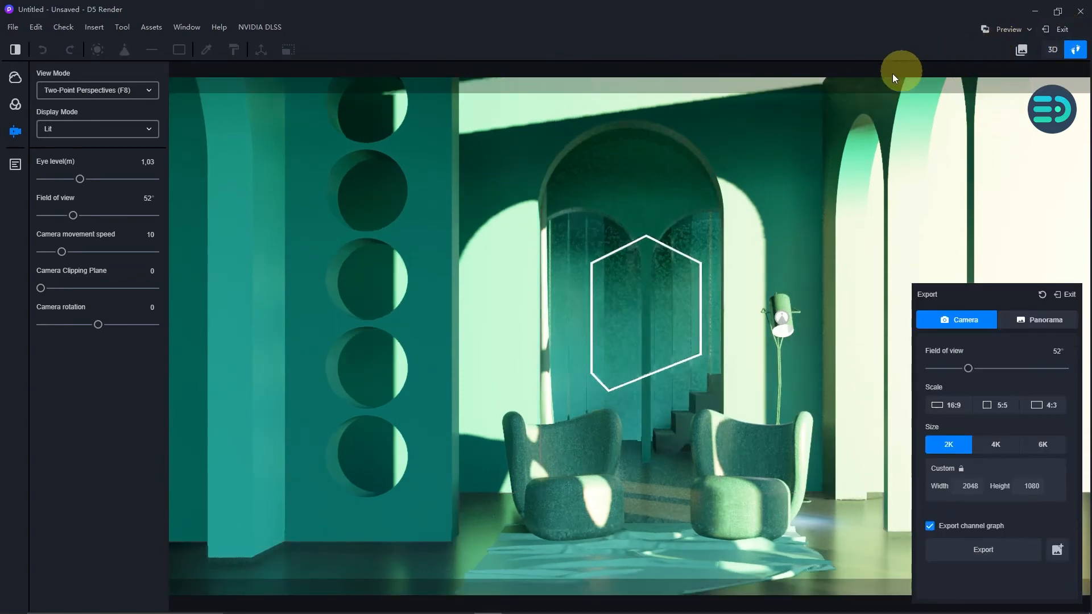
click(983, 549)
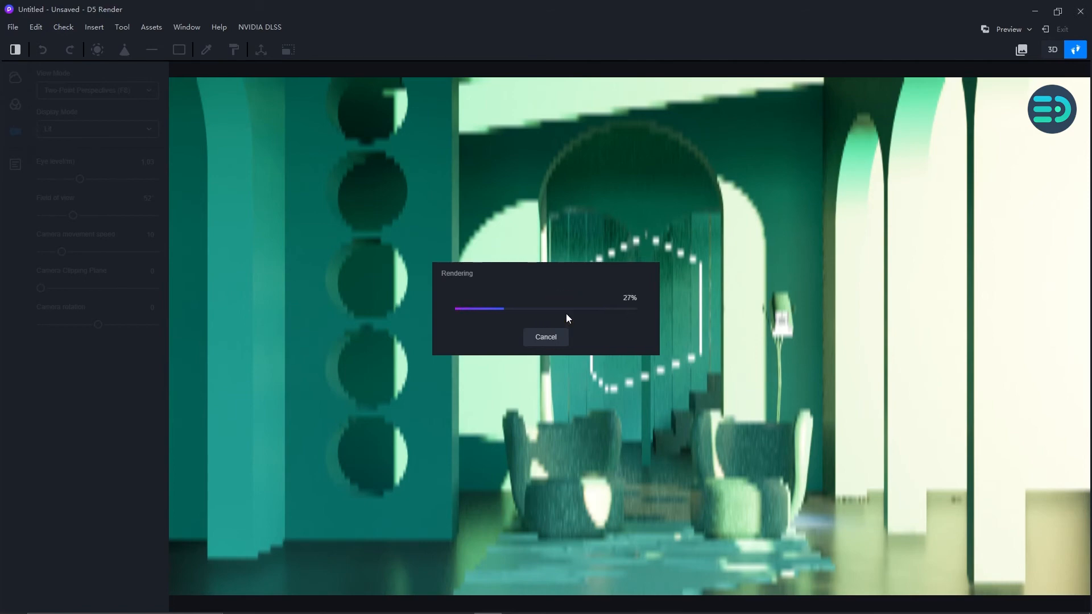
click(567, 314)
click(566, 315)
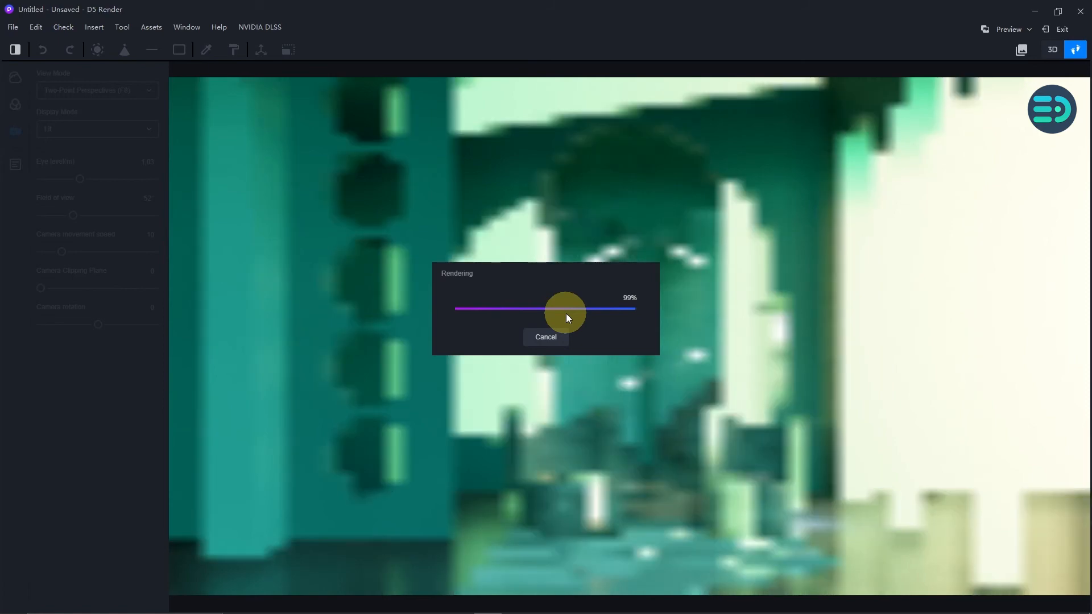
Examine the finished render in Photos, return to D5 Render and dismiss the render completion message.
click(539, 303)
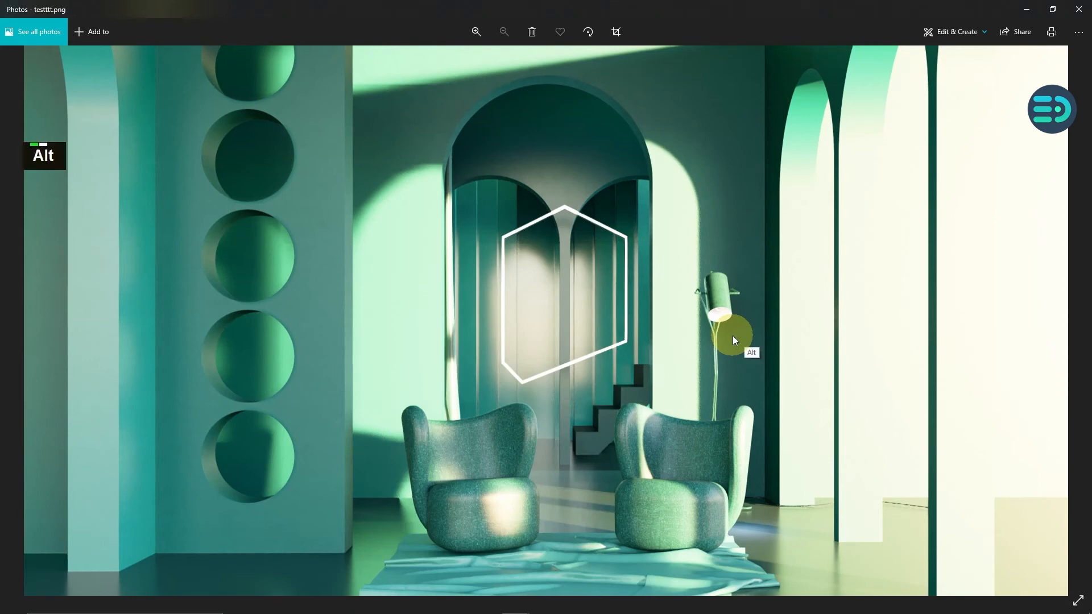
key(alt+Tab)
click(607, 301)
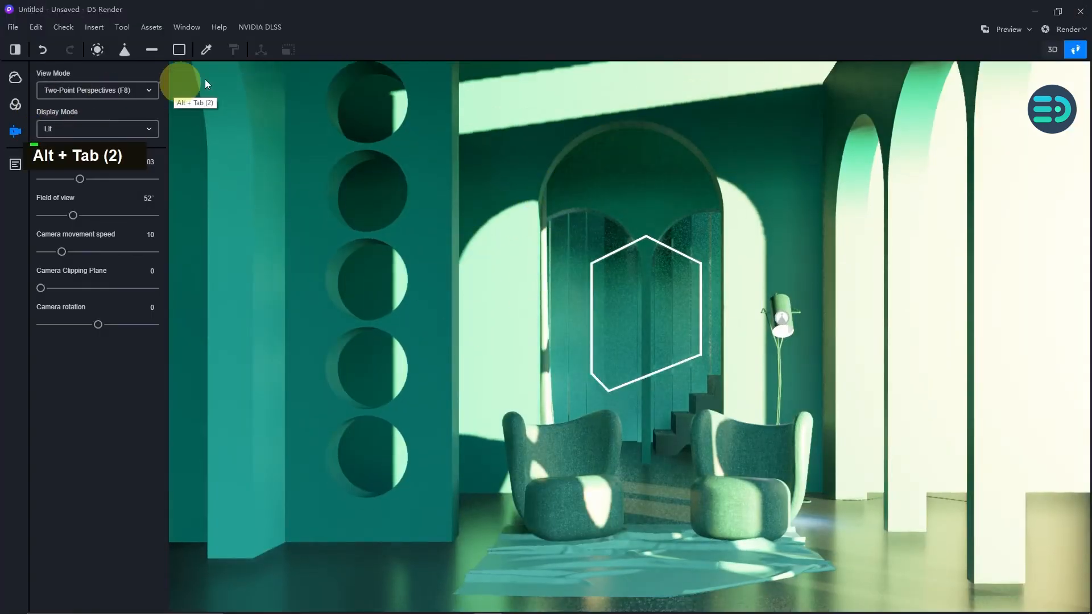
Darken the foreground arch material (Color H06) by setting its colour value to 3.
click(207, 49)
click(226, 80)
click(235, 154)
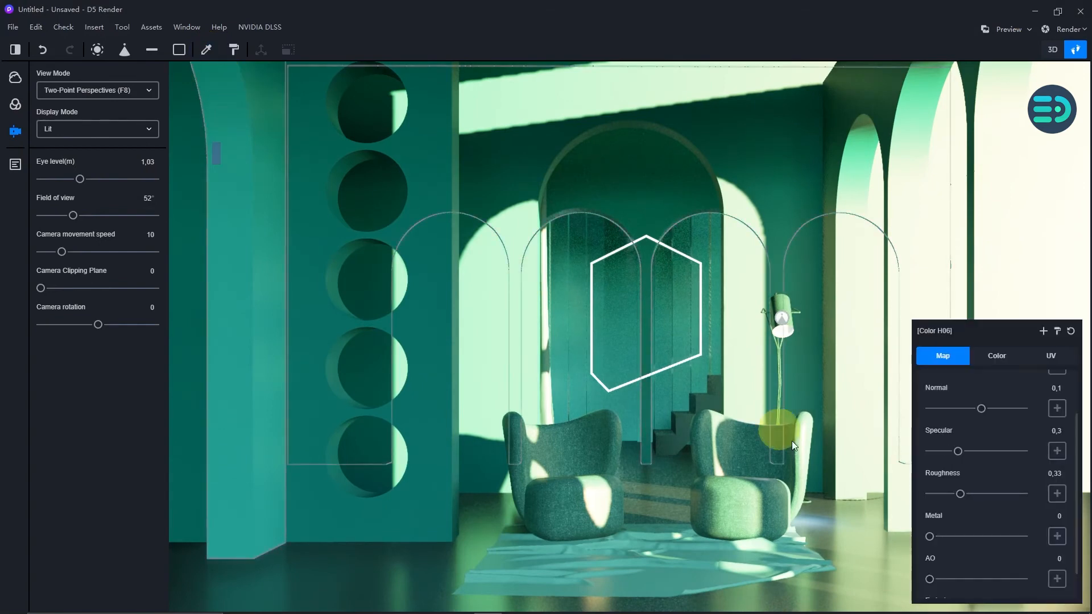
click(983, 366)
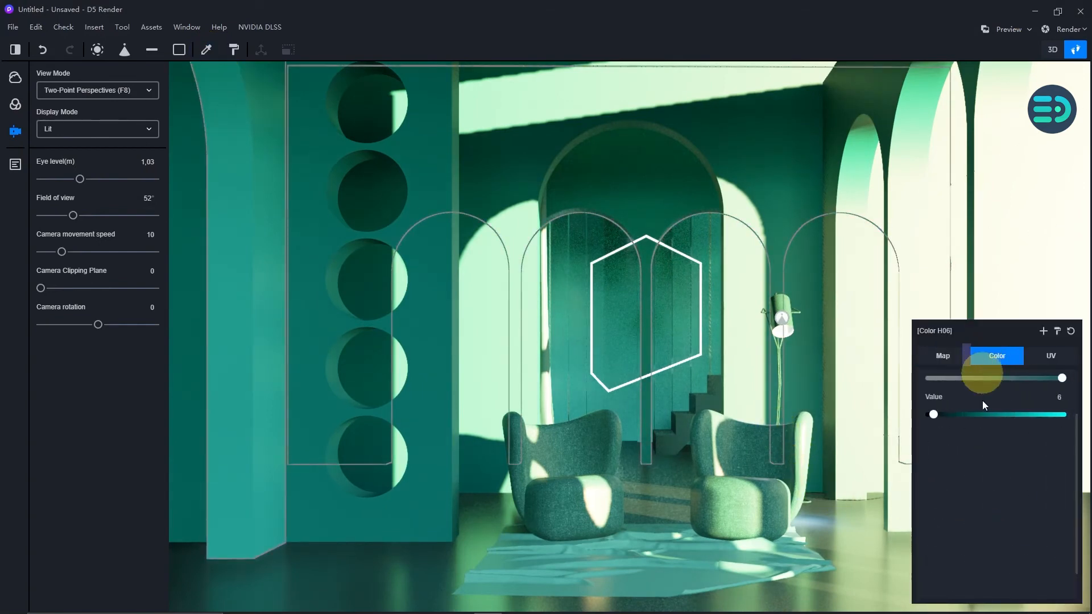
drag(931, 478, 932, 478)
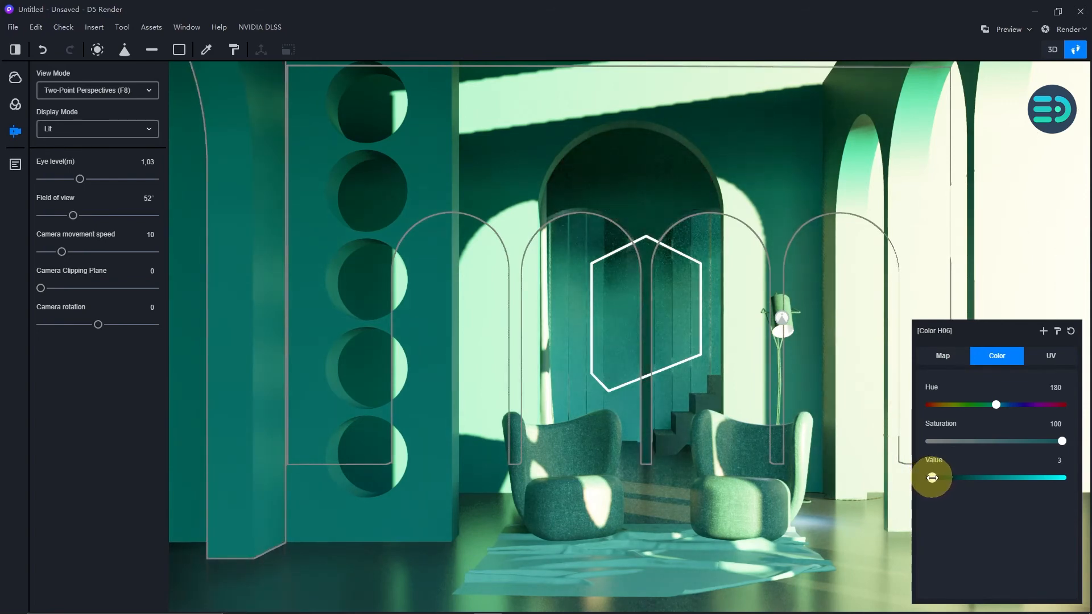
Reposition the sun to 16:00 on day 4 of month 3, with latitude 48 and north offset -147.3°.
click(16, 77)
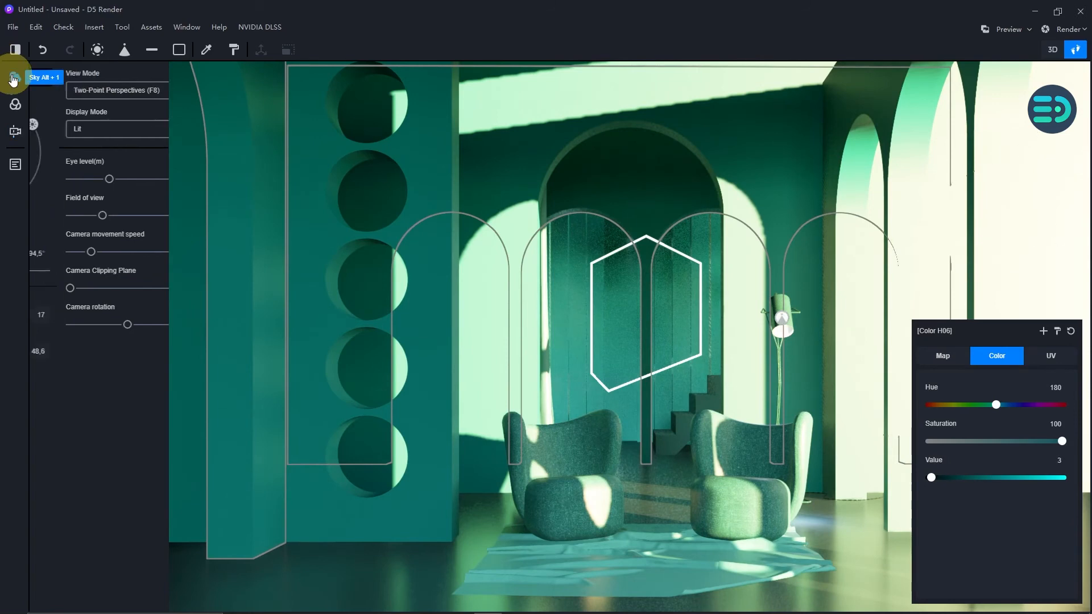
drag(141, 124, 143, 146)
mouse_move(68, 271)
mouse_down()
mouse_move(35, 273)
mouse_move(130, 277)
mouse_move(82, 276)
mouse_up()
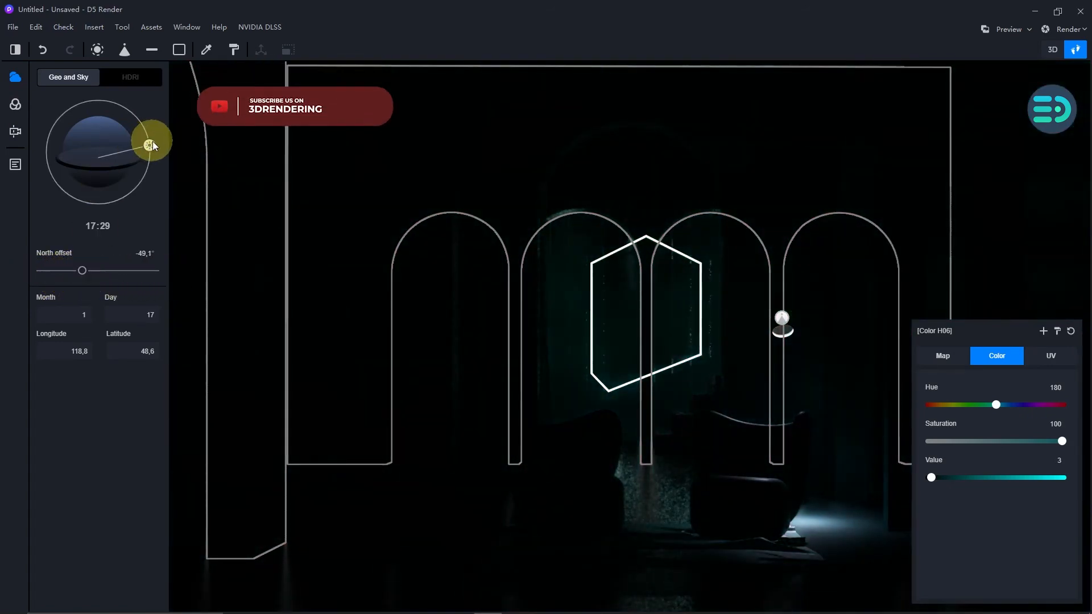
drag(149, 144, 148, 138)
drag(82, 271, 122, 268)
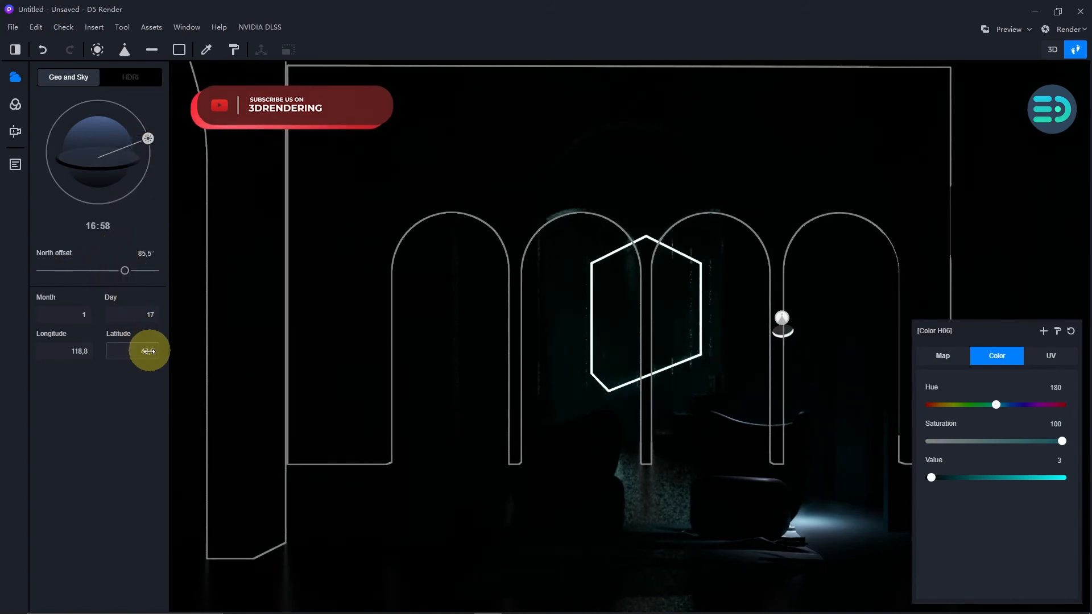
drag(151, 350, 214, 358)
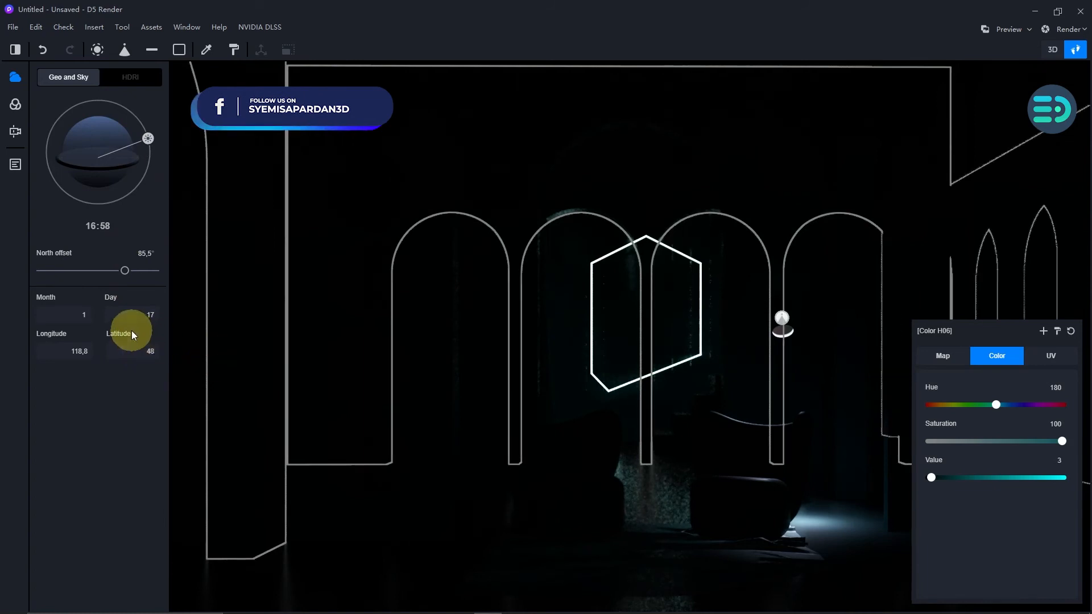
drag(133, 317, 63, 314)
mouse_move(146, 138)
mouse_down()
mouse_move(101, 104)
mouse_move(134, 142)
mouse_move(133, 132)
mouse_up()
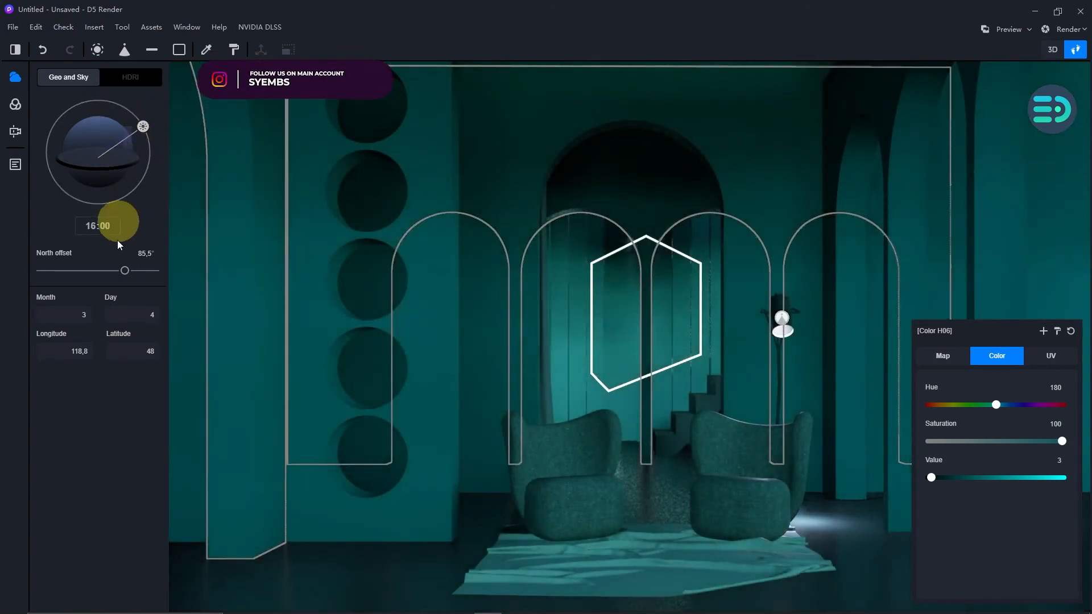
drag(124, 272, 53, 278)
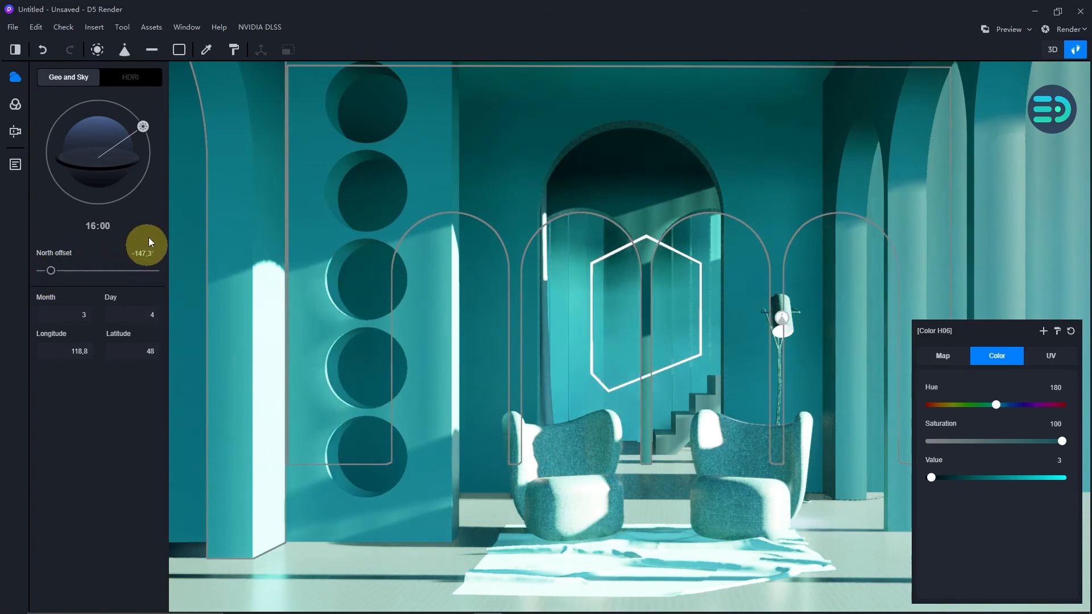
Fine-tune the sun position to day 2, longitude 127.4 and latitude 58.
mouse_move(143, 312)
mouse_down()
mouse_move(192, 313)
mouse_move(1, 312)
mouse_move(138, 334)
mouse_up()
mouse_move(142, 346)
mouse_down()
mouse_move(353, 352)
mouse_move(98, 348)
mouse_move(175, 333)
mouse_move(137, 346)
mouse_up()
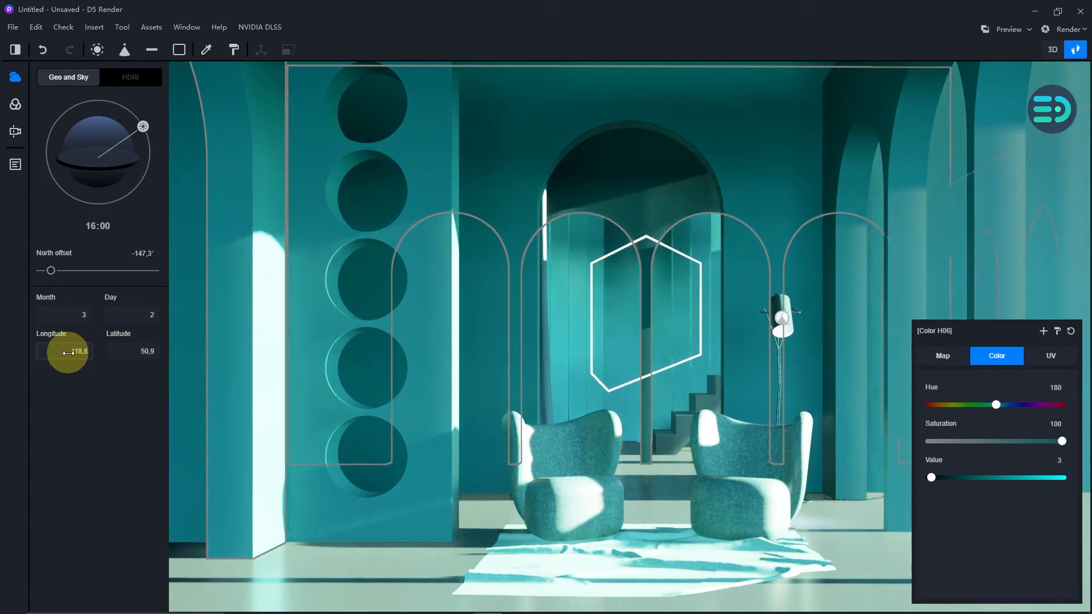
mouse_move(71, 349)
mouse_down()
mouse_move(439, 383)
mouse_move(581, 373)
mouse_move(71, 360)
mouse_up()
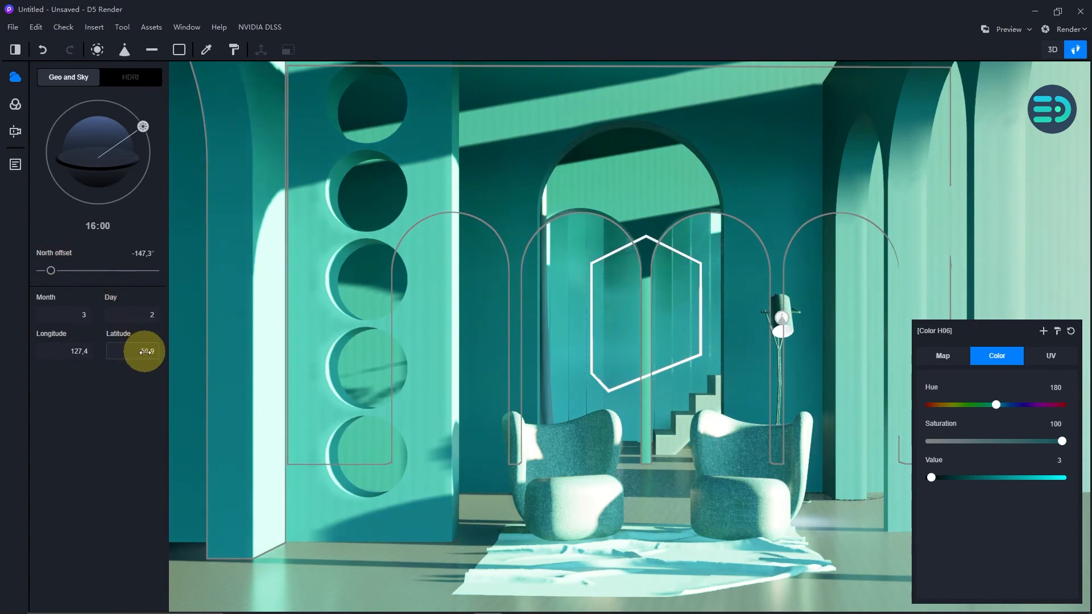
drag(144, 356, 416, 353)
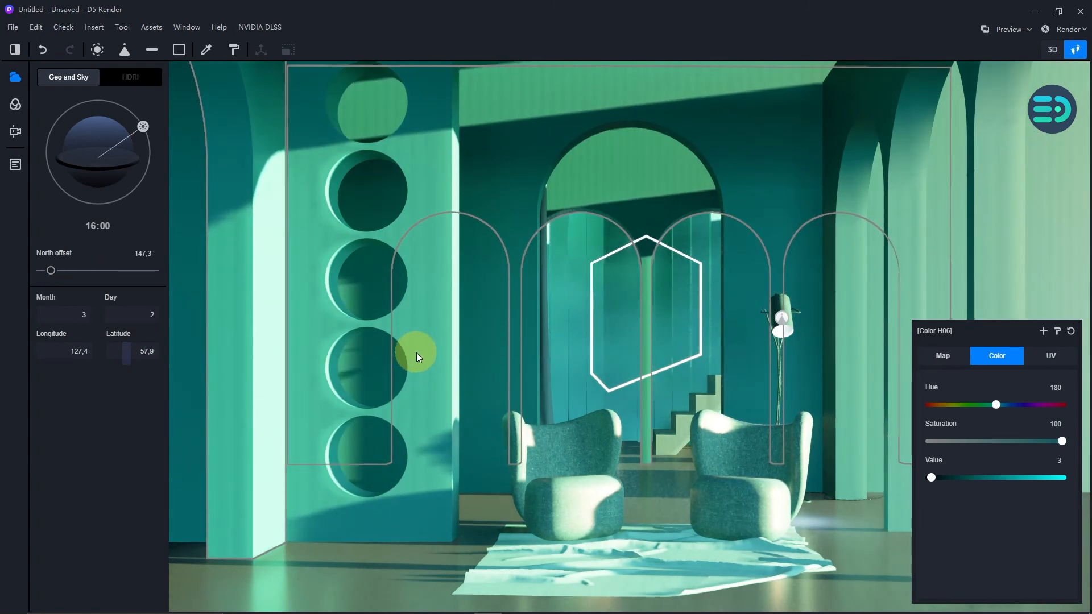
drag(417, 352, 484, 203)
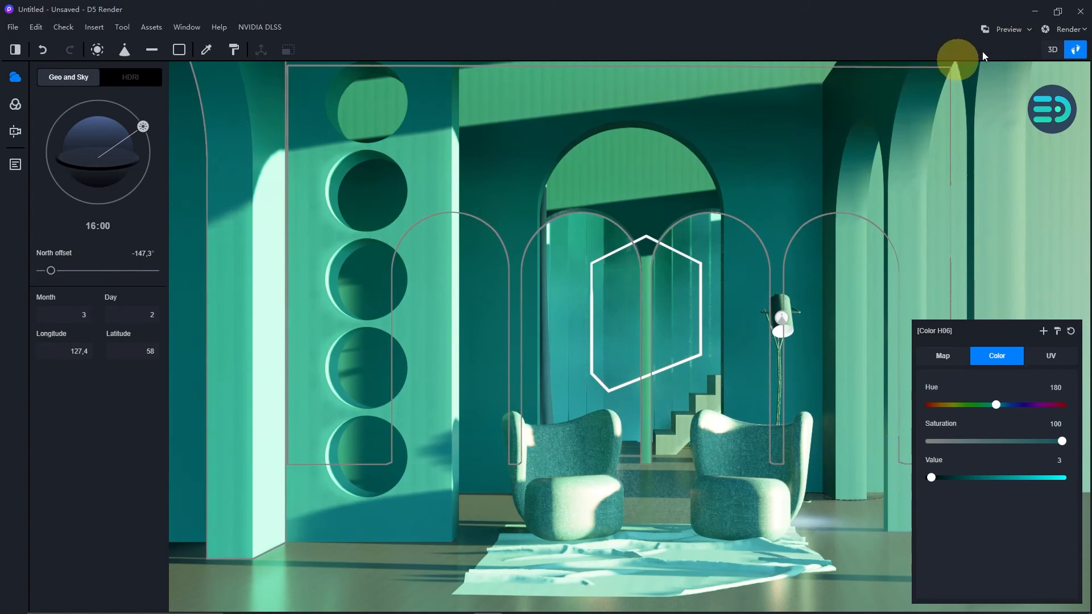
Run a high-quality preview of the scene with the new sun position.
click(1021, 32)
click(1028, 28)
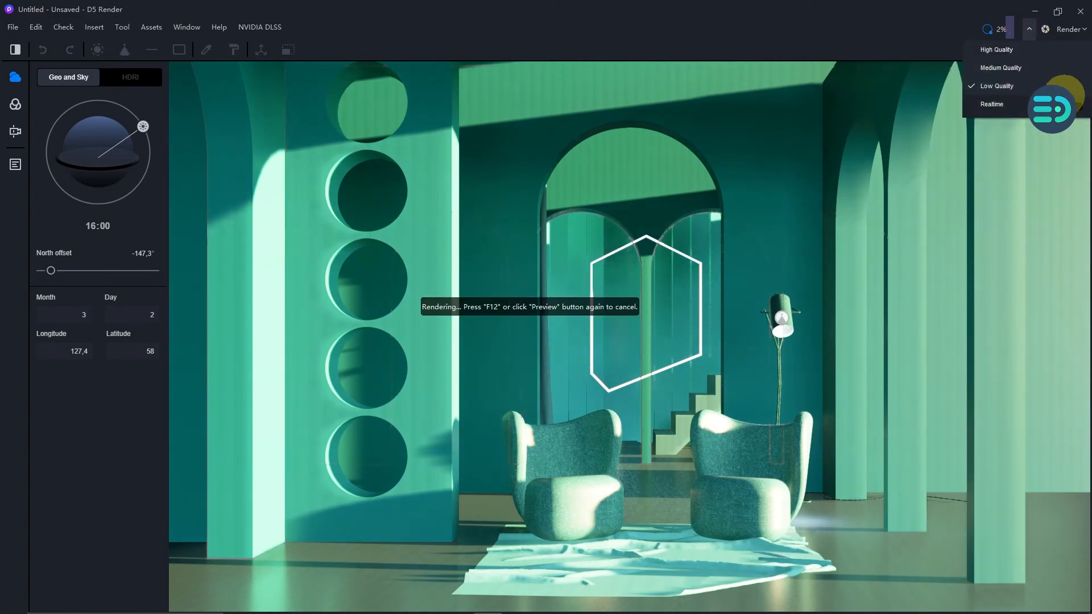
click(1024, 50)
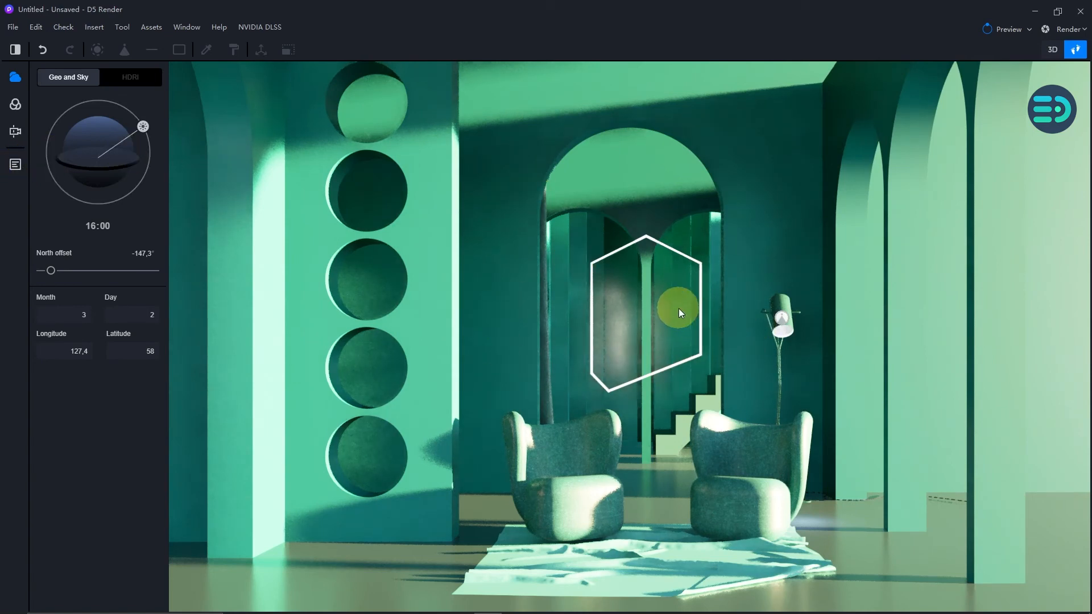
Lower the exposure to 0.49 EV and update Scene 1 with the current lighting and colour adjustments.
click(15, 109)
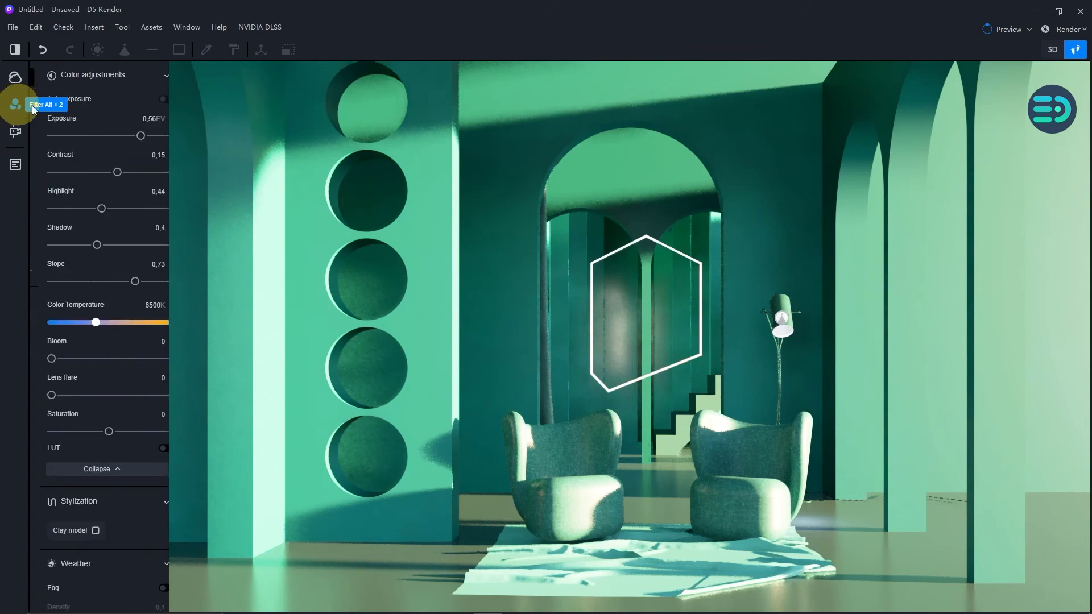
mouse_move(131, 135)
mouse_down()
mouse_move(114, 139)
mouse_move(125, 142)
mouse_up()
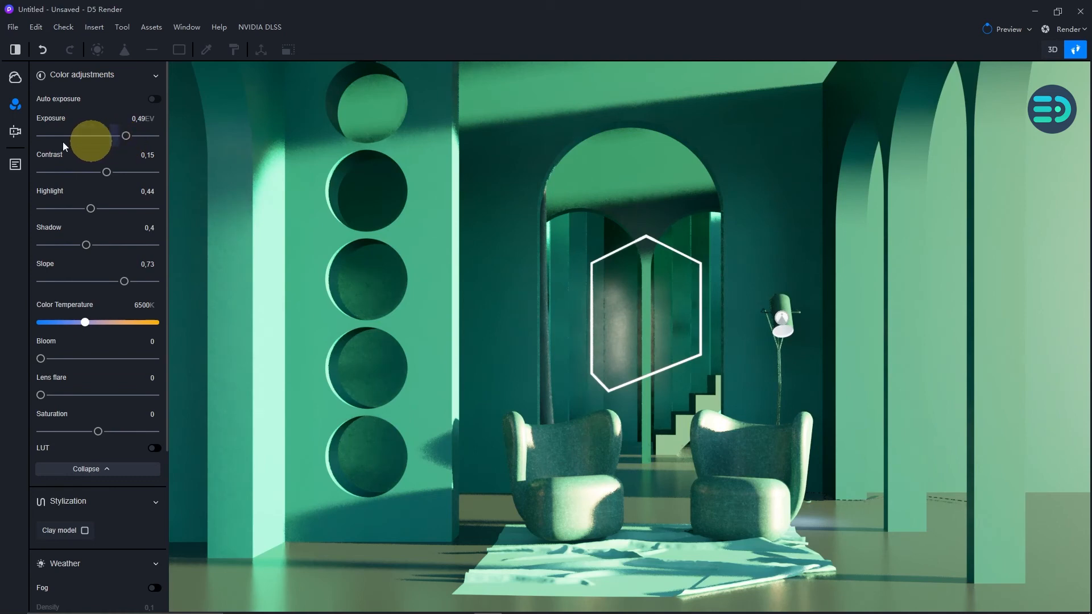
click(17, 133)
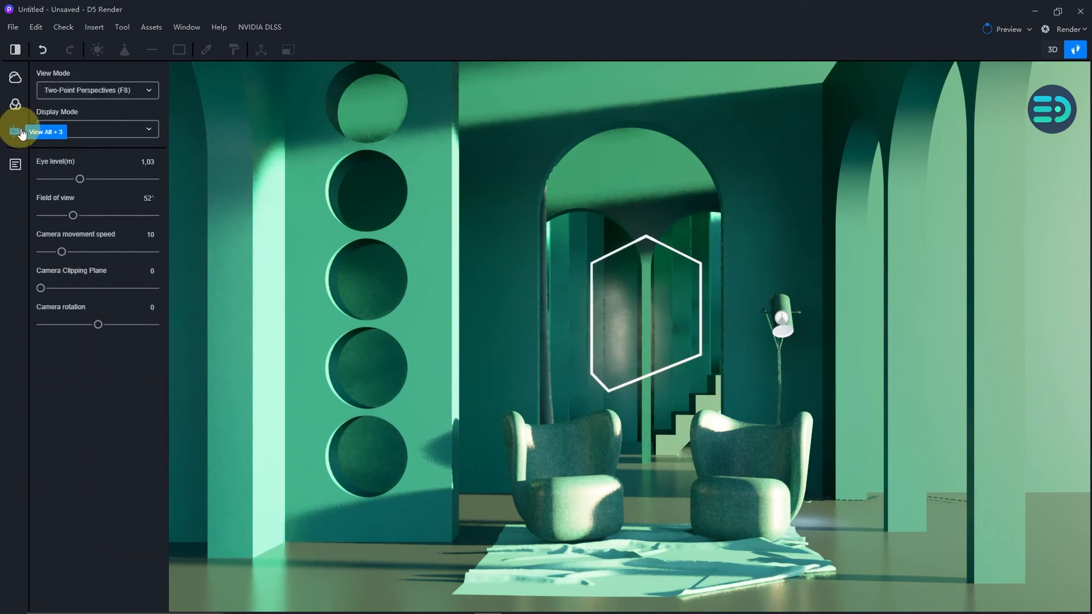
click(17, 165)
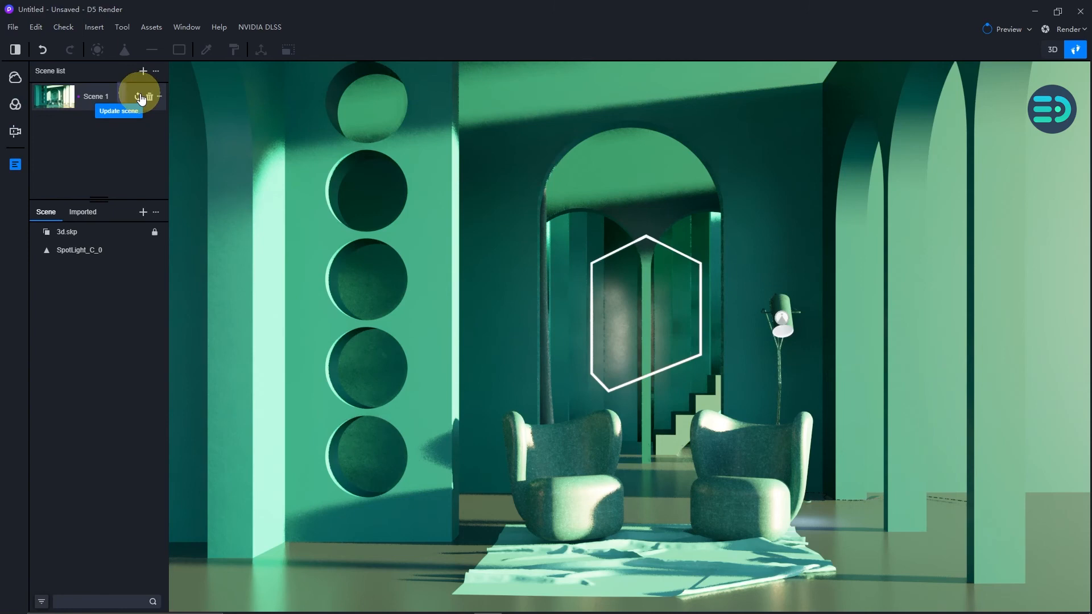
click(141, 98)
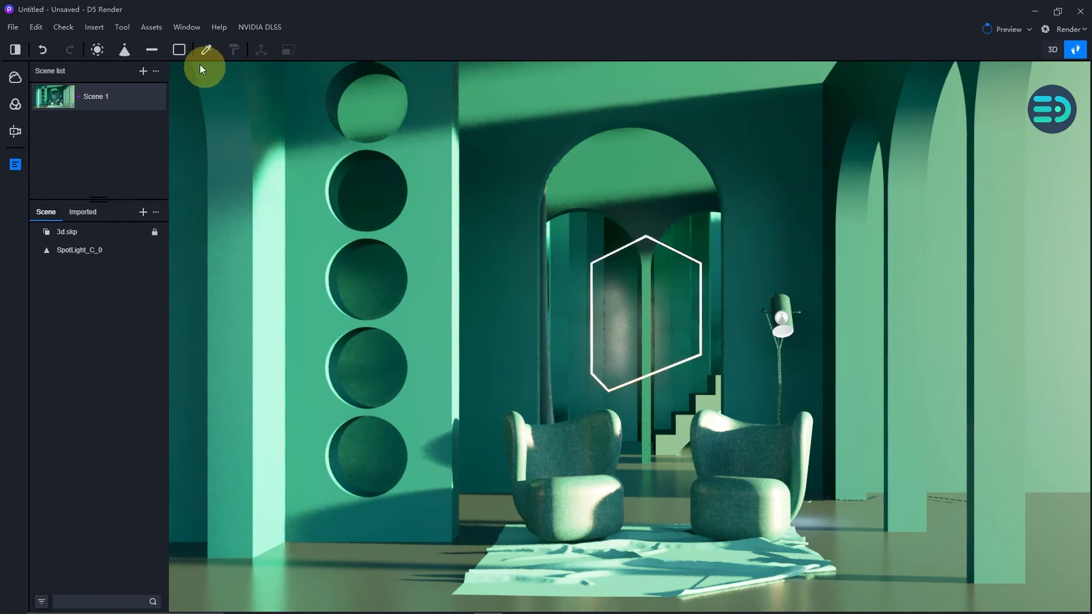
Sample the floor material and raise its colour saturation to about 96.
click(206, 50)
click(856, 519)
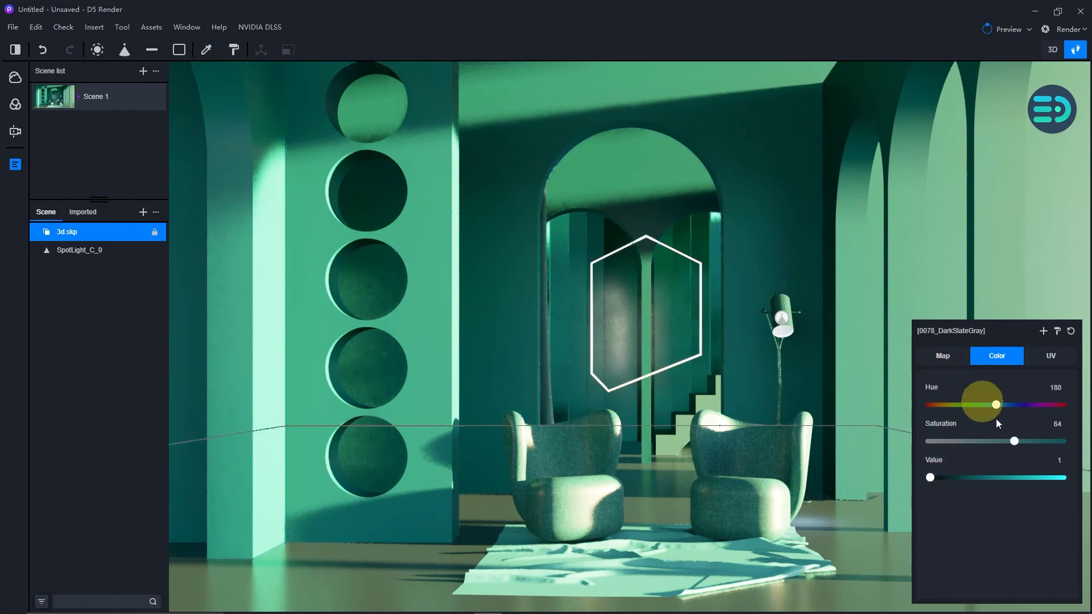
drag(1015, 441, 1047, 444)
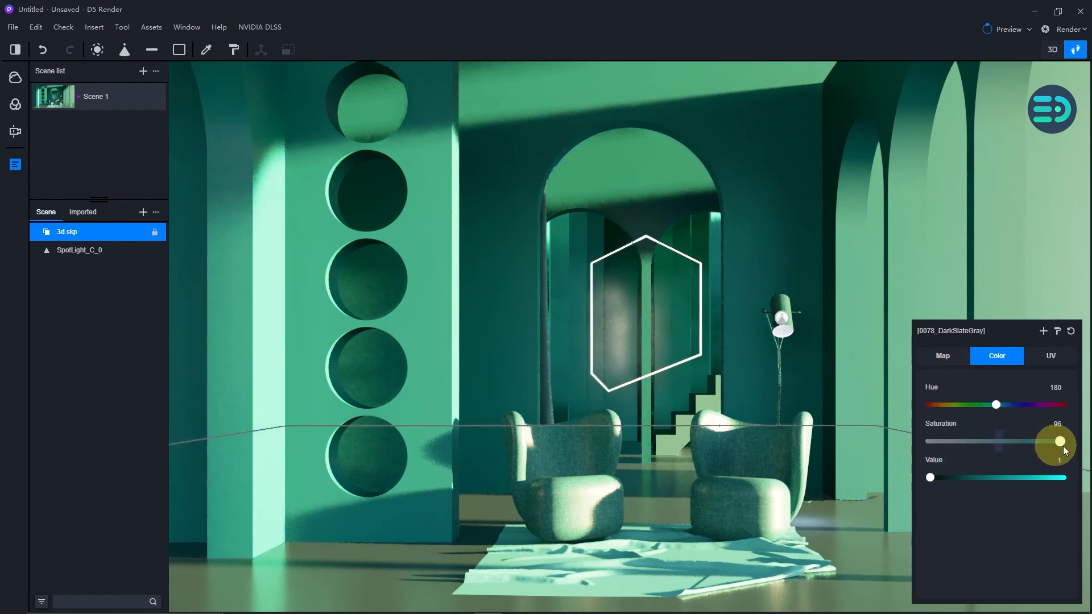
click(954, 370)
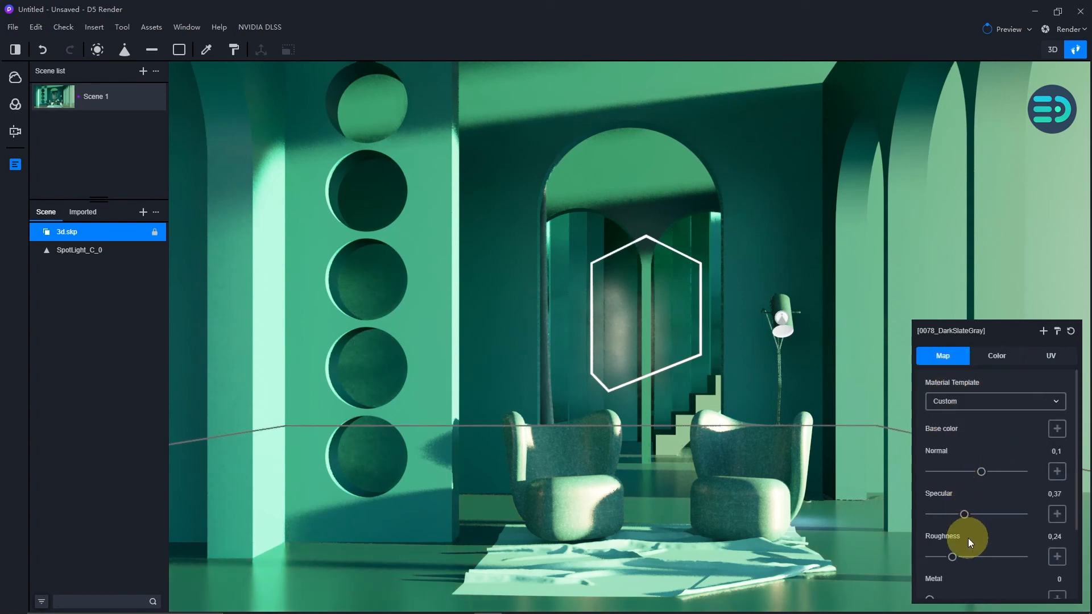
Sample the wall material seen through the central arch and set its roughness to 0.25.
click(205, 50)
click(616, 279)
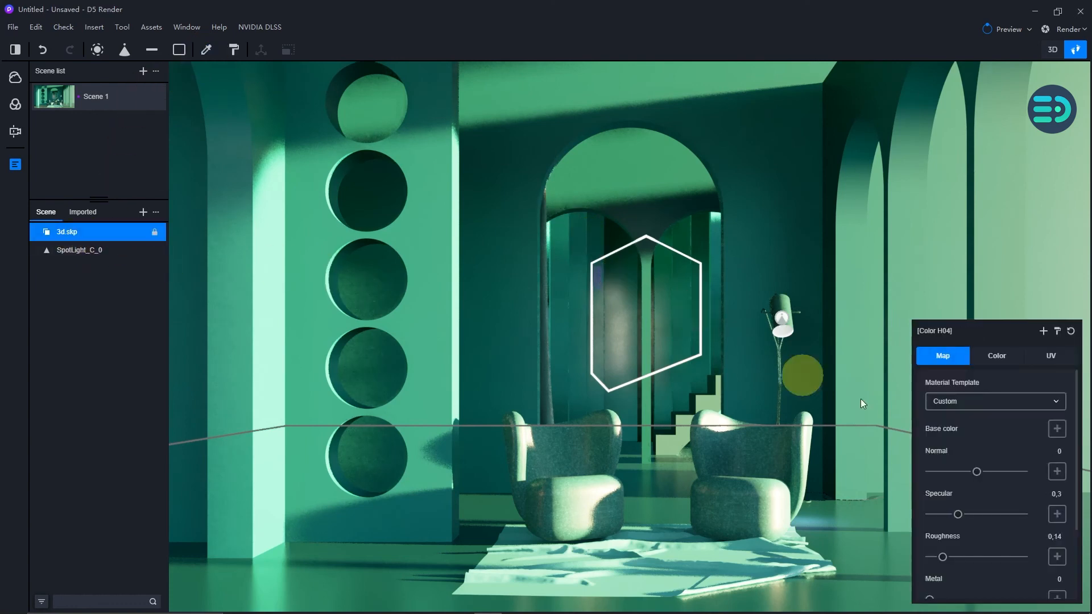
mouse_move(944, 556)
mouse_down()
mouse_move(933, 556)
mouse_move(953, 557)
mouse_up()
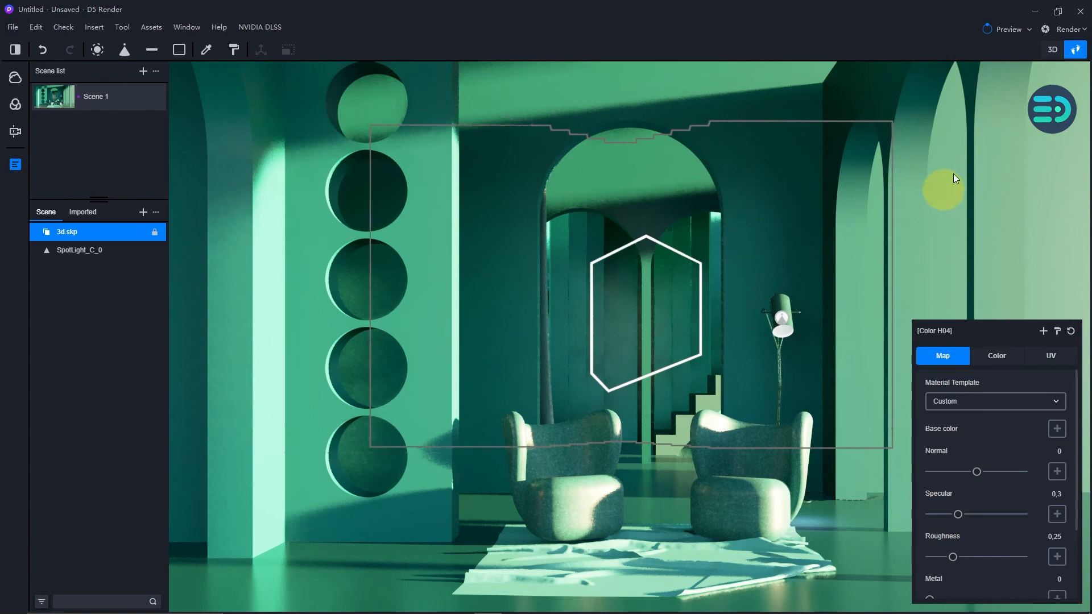
Export a 2K photo of the scene at 2048 by 1080 with the channel graph included, and open its output folder.
click(1044, 32)
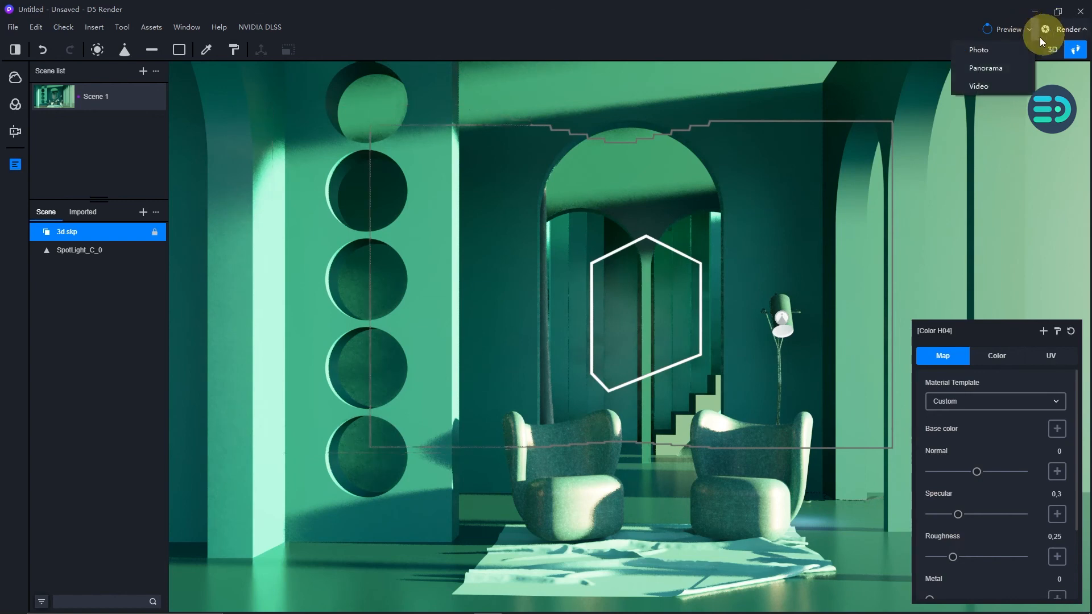
click(991, 48)
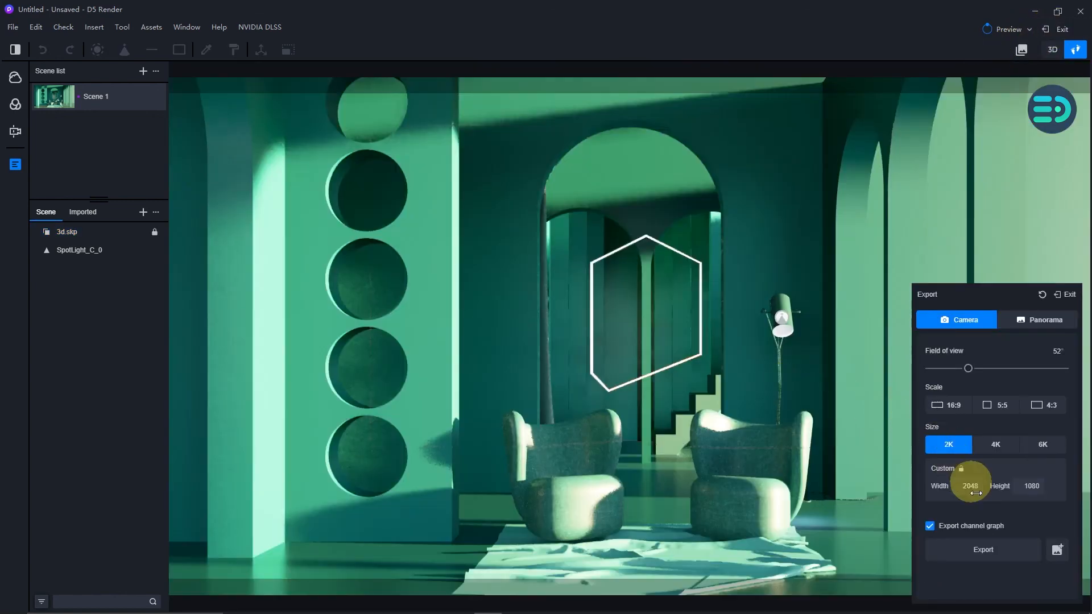
click(983, 549)
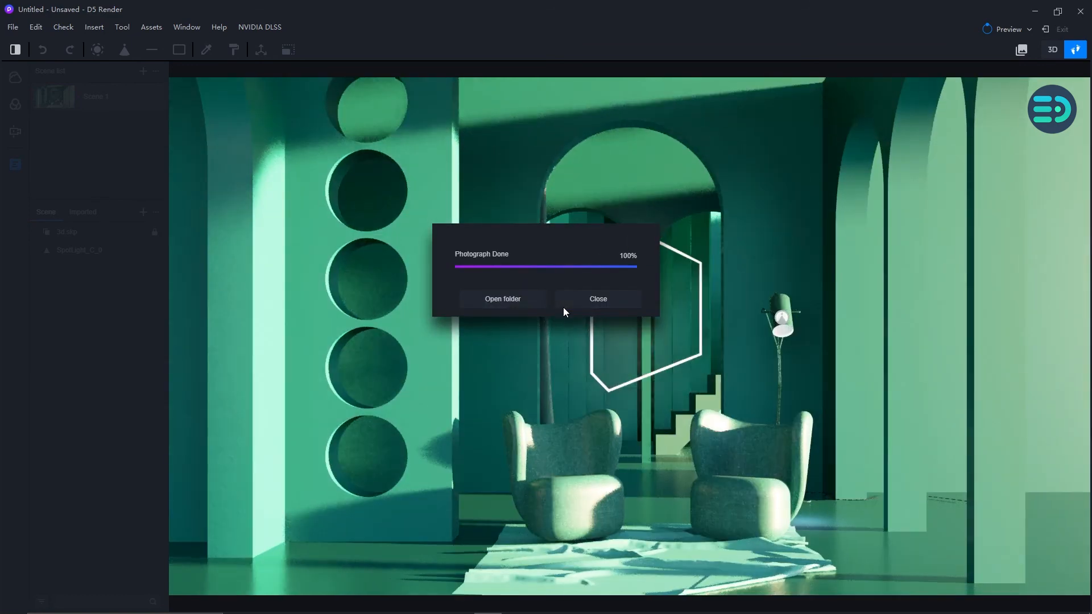
click(512, 308)
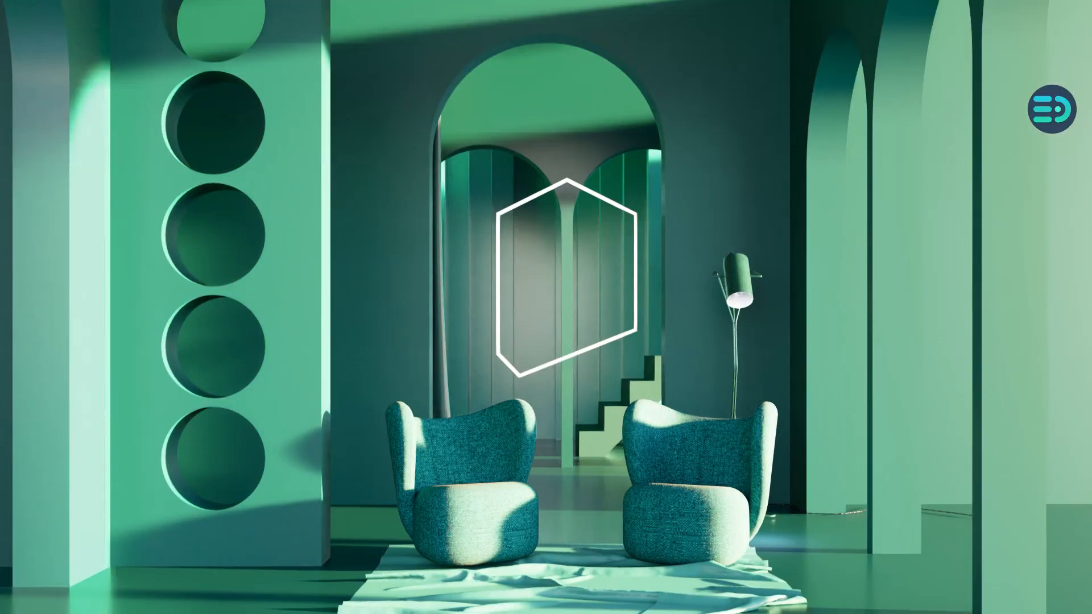